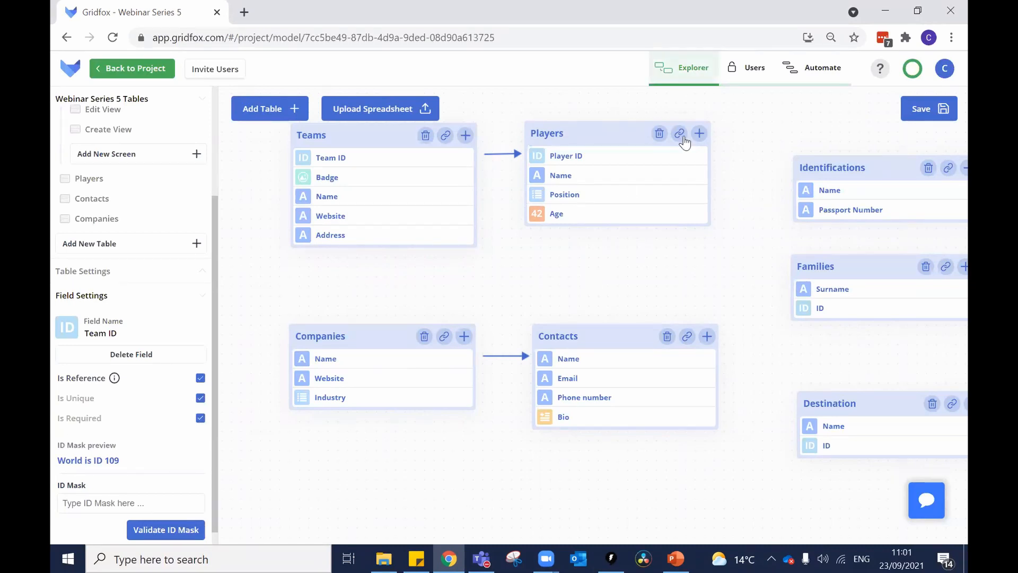
Step: Save the pending data model changes, return to the project and open the Gridfox United team record
drag(523, 300, 456, 286)
drag(424, 159, 501, 182)
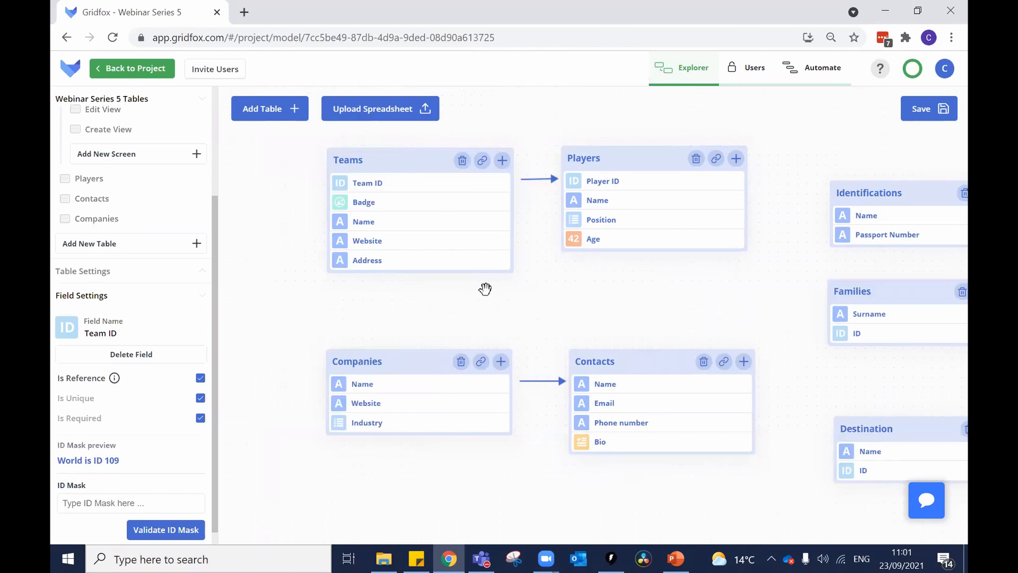
click(128, 67)
click(437, 343)
click(132, 68)
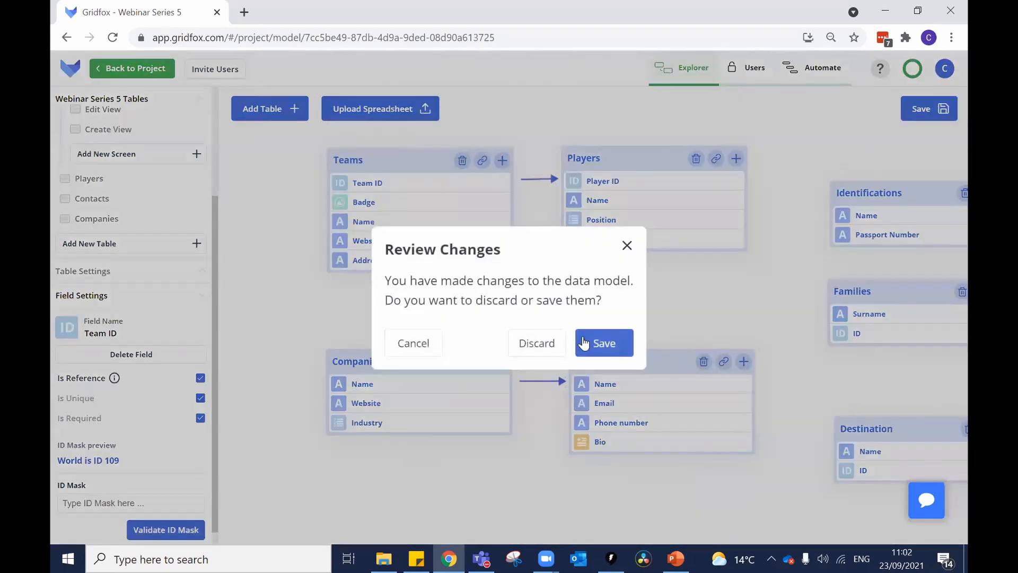
click(589, 344)
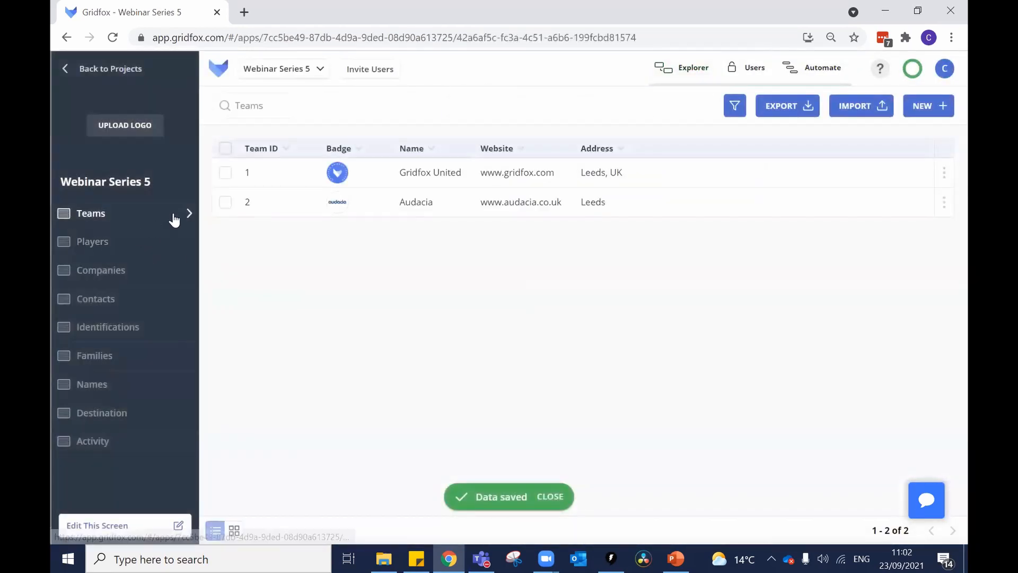
click(442, 174)
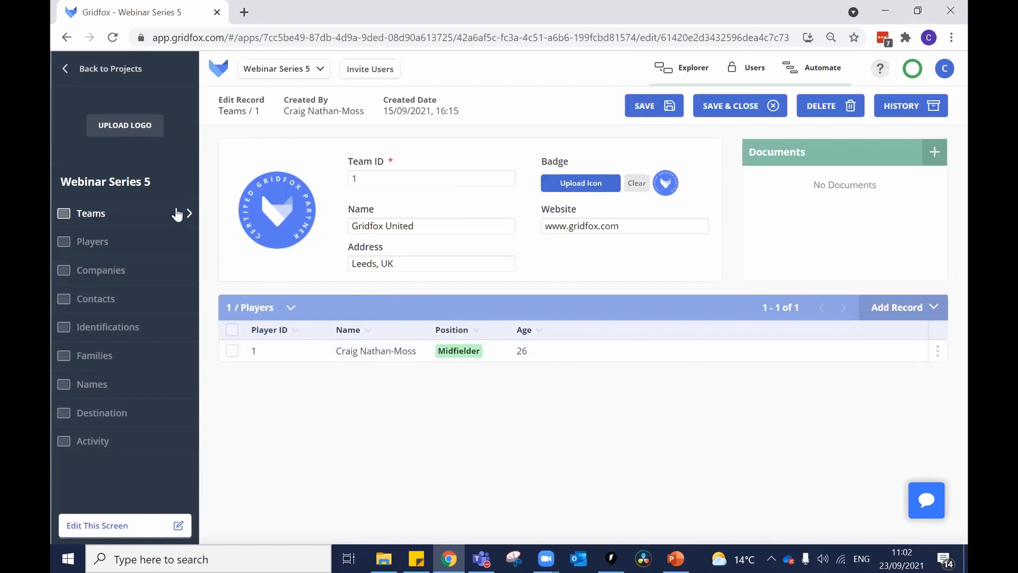
Step: Start a new player record with a placeholder name, position Defender and age 23, and list the choices for its Team field
click(118, 240)
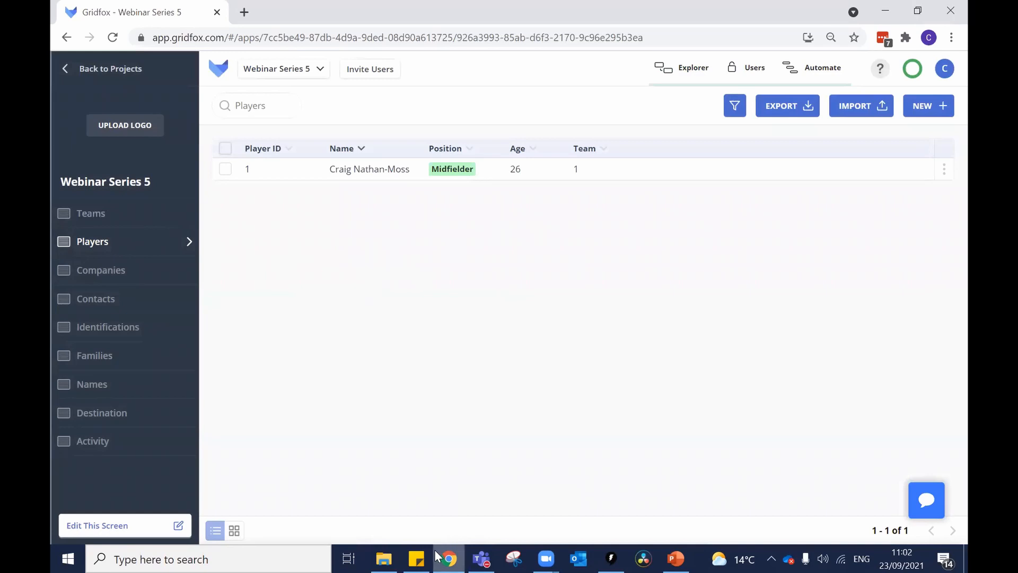
click(917, 109)
click(422, 183)
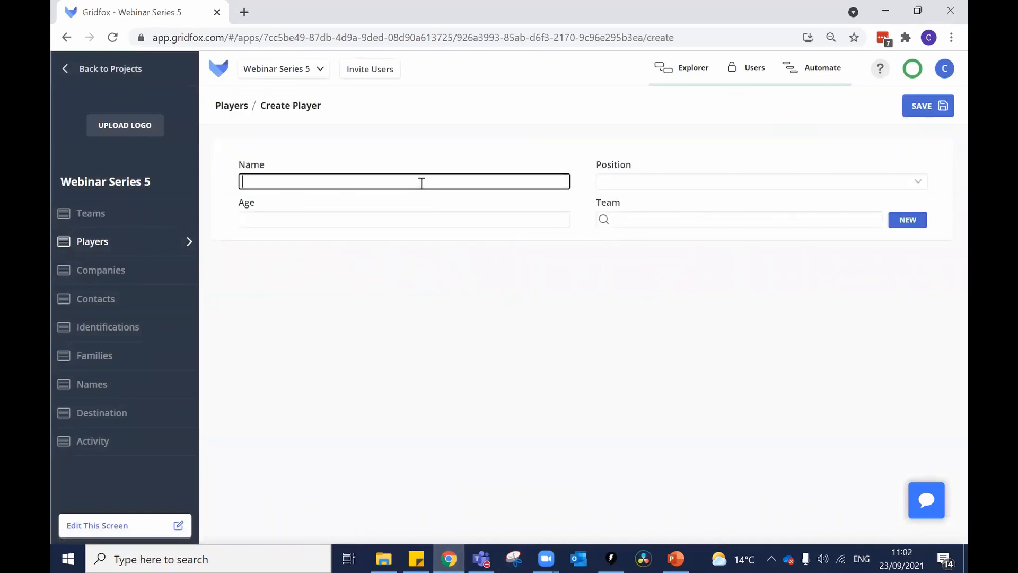
text(hAUISHAIU)
click(599, 182)
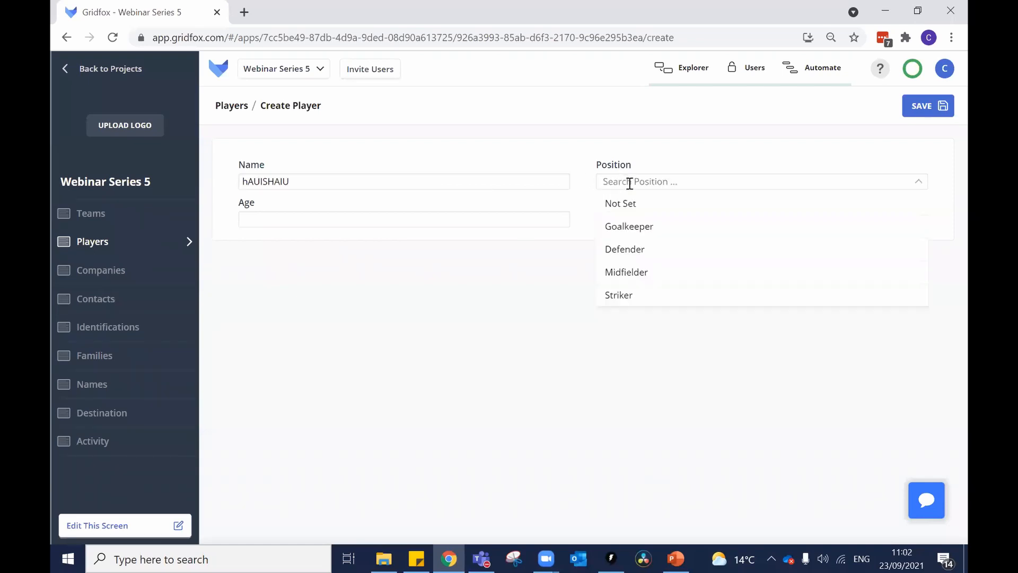
click(630, 249)
click(454, 220)
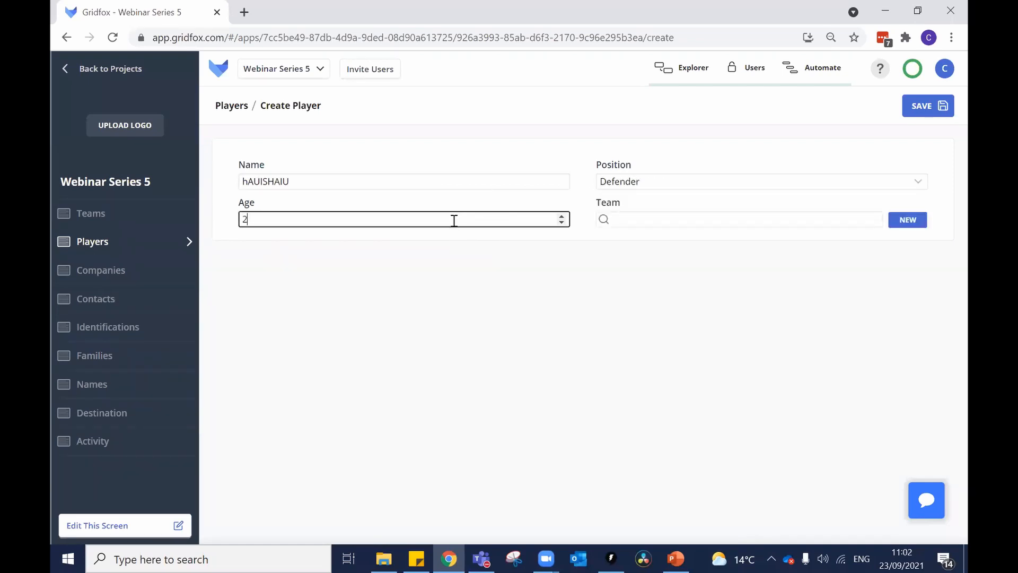
click(667, 220)
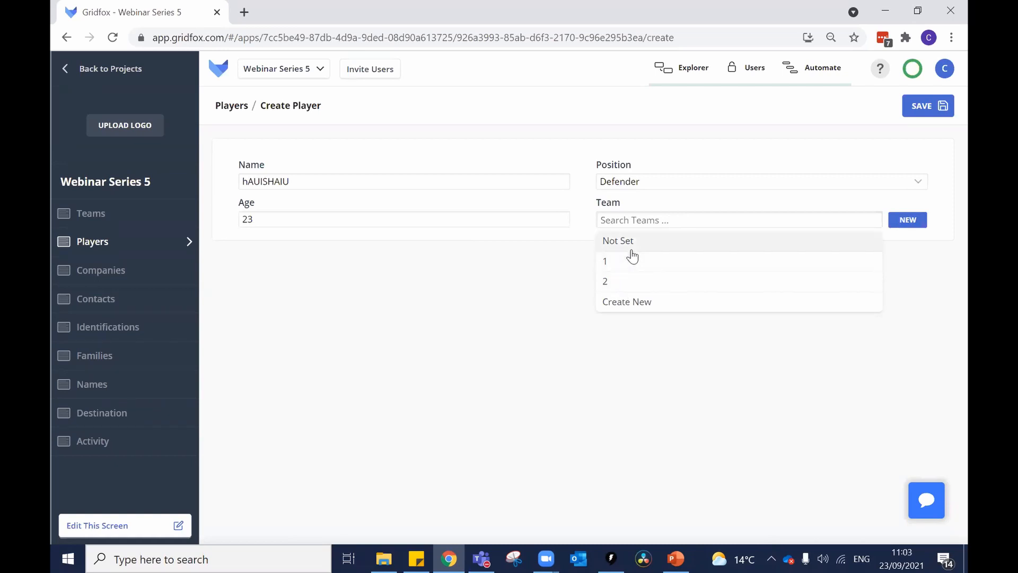
Step: In the data model, set the ID mask of the Teams table's Team ID field to [Name] and validate it
click(661, 69)
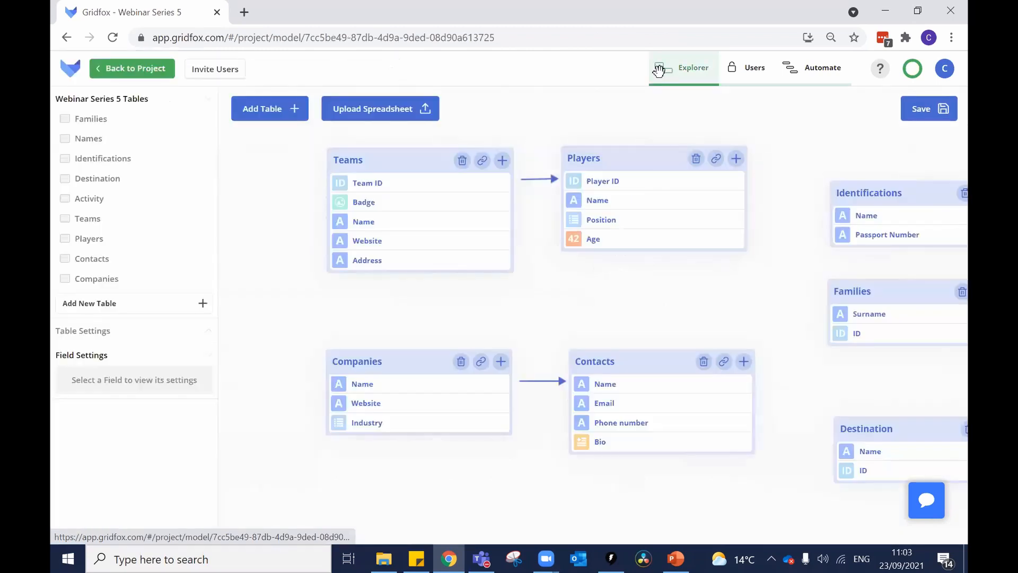
click(393, 182)
click(380, 182)
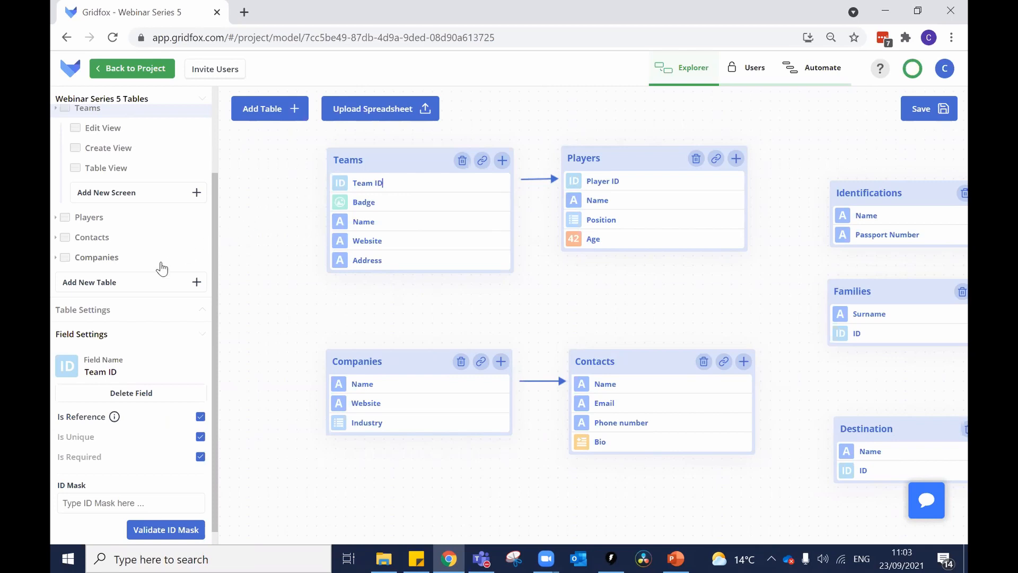
click(104, 502)
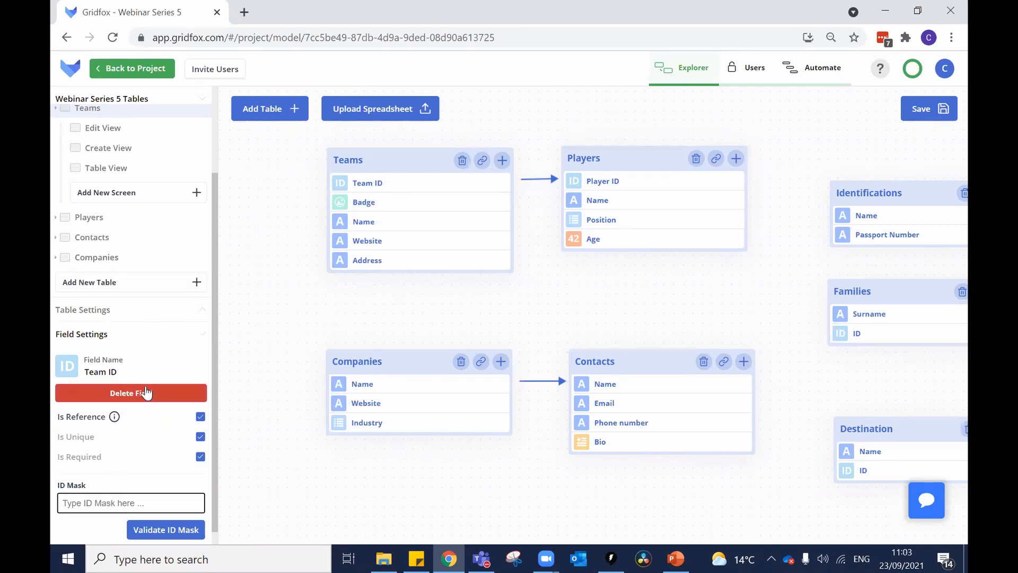
scroll(159, 467, down, 1)
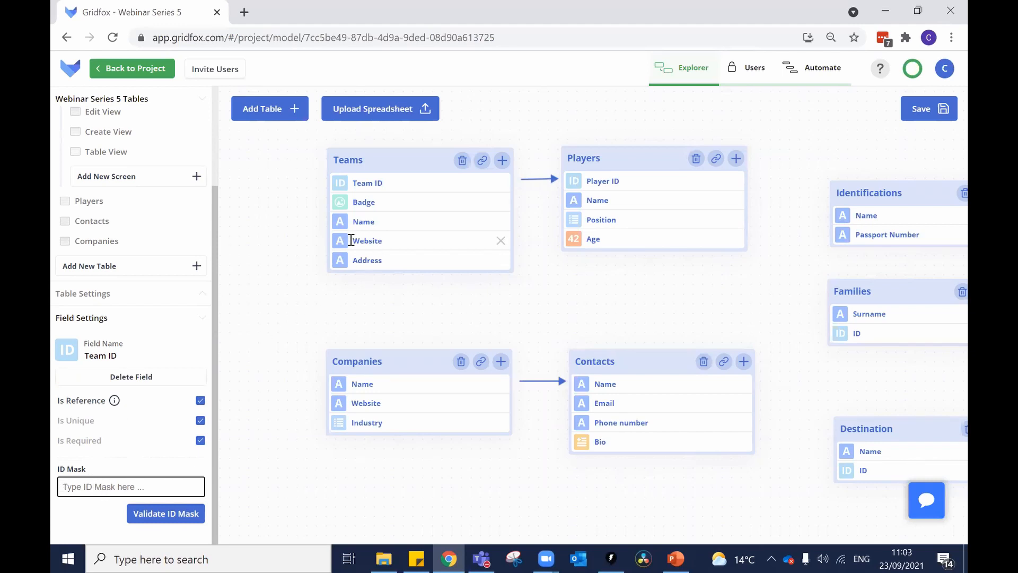
click(133, 492)
text([Name)
click(165, 513)
Step: Extend the Team ID mask to [Name] [Team ID], validate it and save the data model
scroll(175, 493, down, 1)
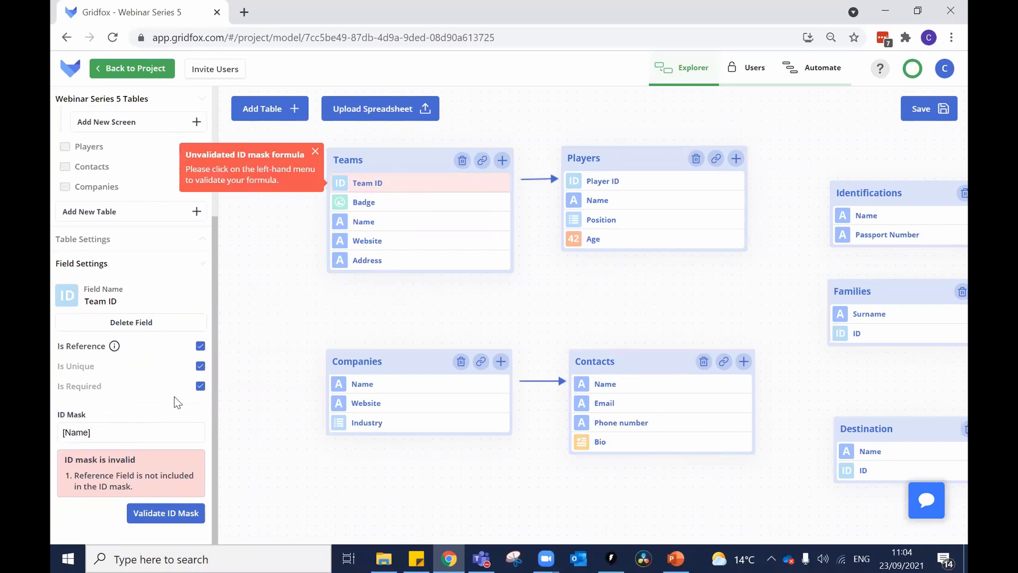
click(110, 428)
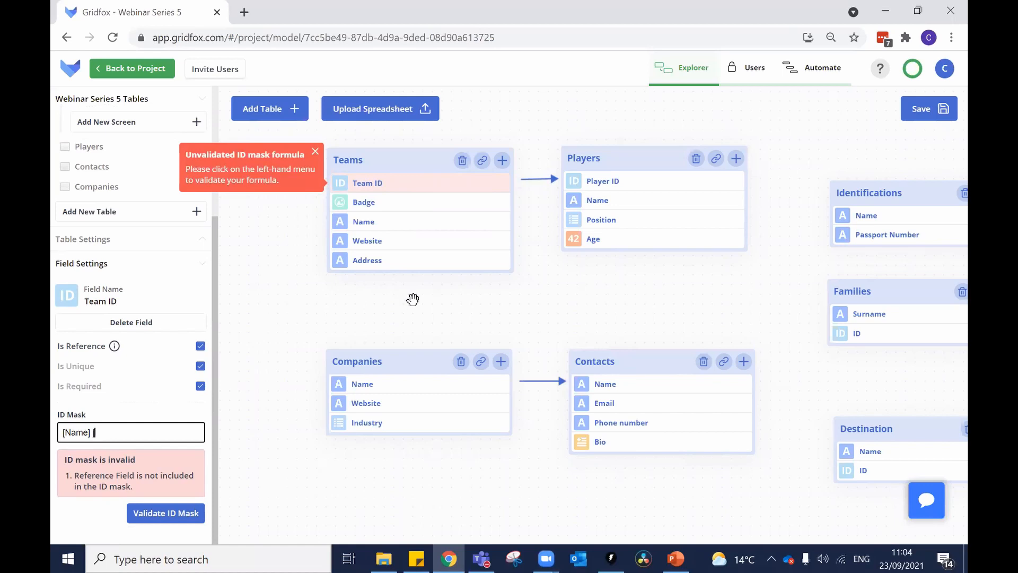
text(am)
click(169, 512)
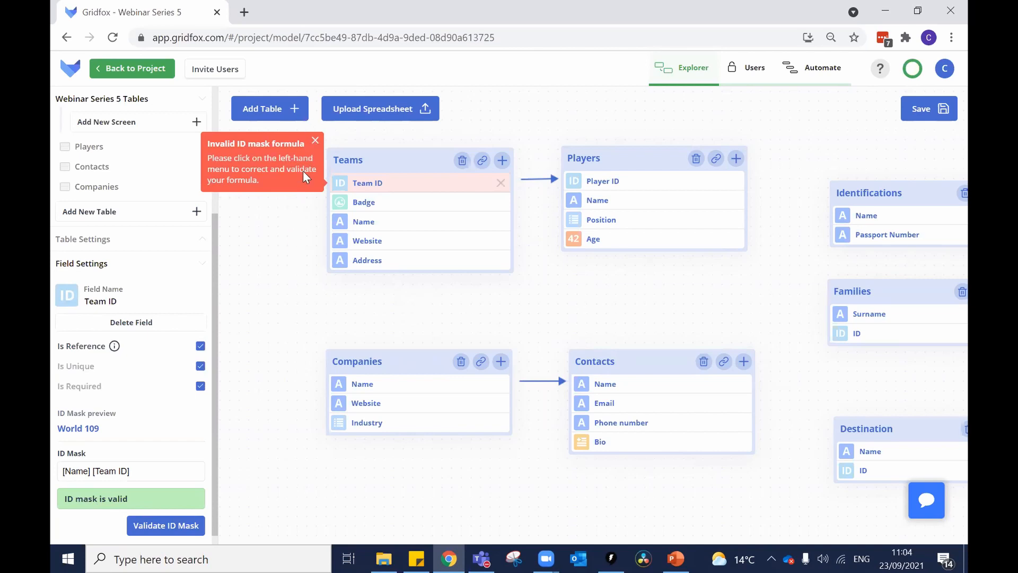
click(316, 141)
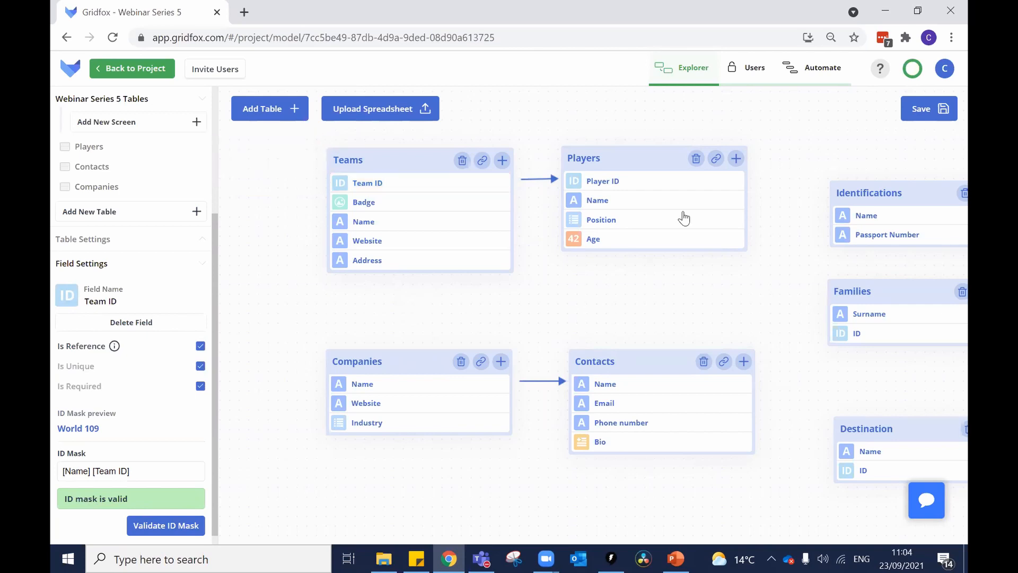
click(918, 118)
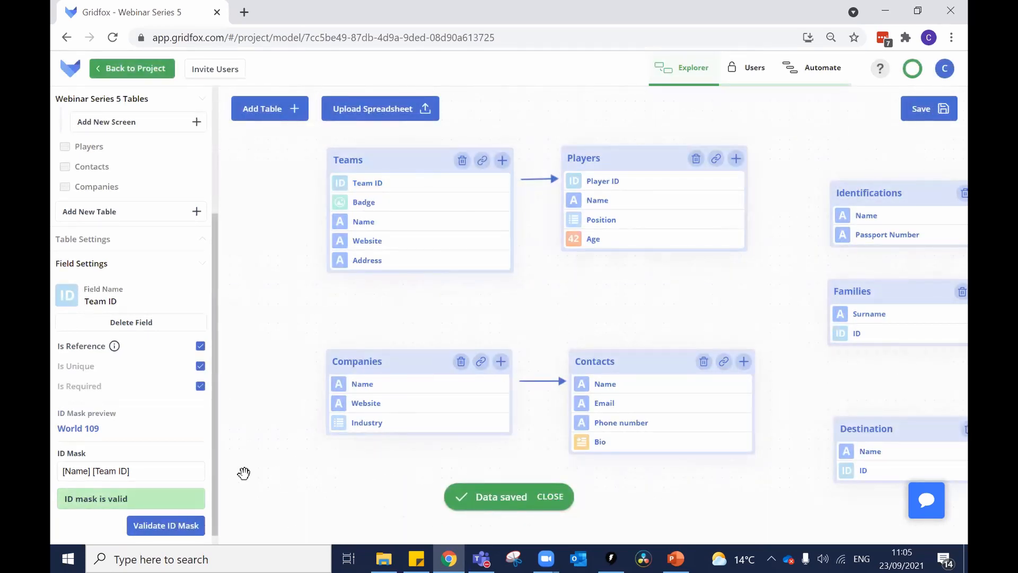
Step: Return to the project and check how teams are listed in the Team field of a new player record
click(127, 68)
click(106, 241)
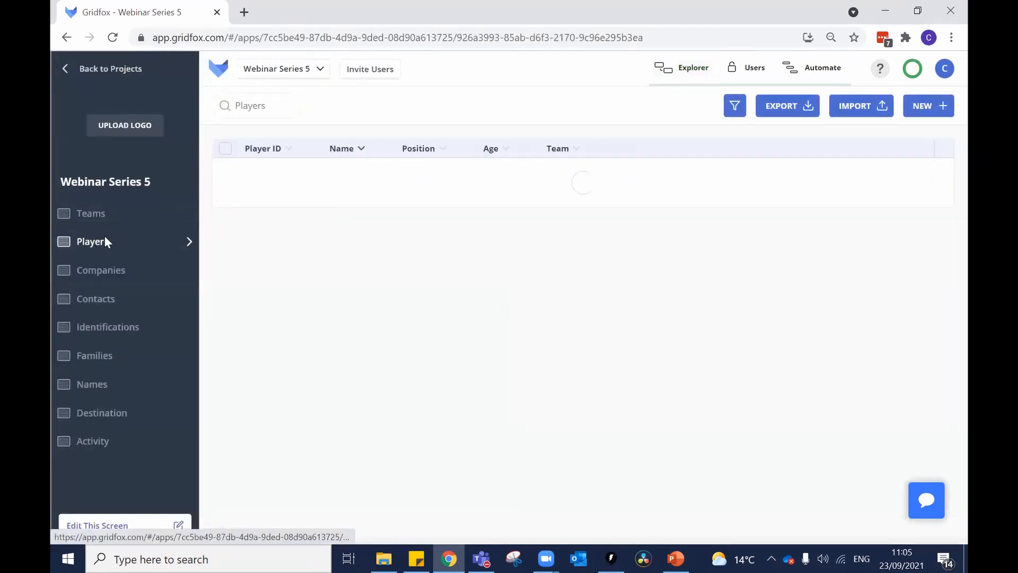
click(912, 106)
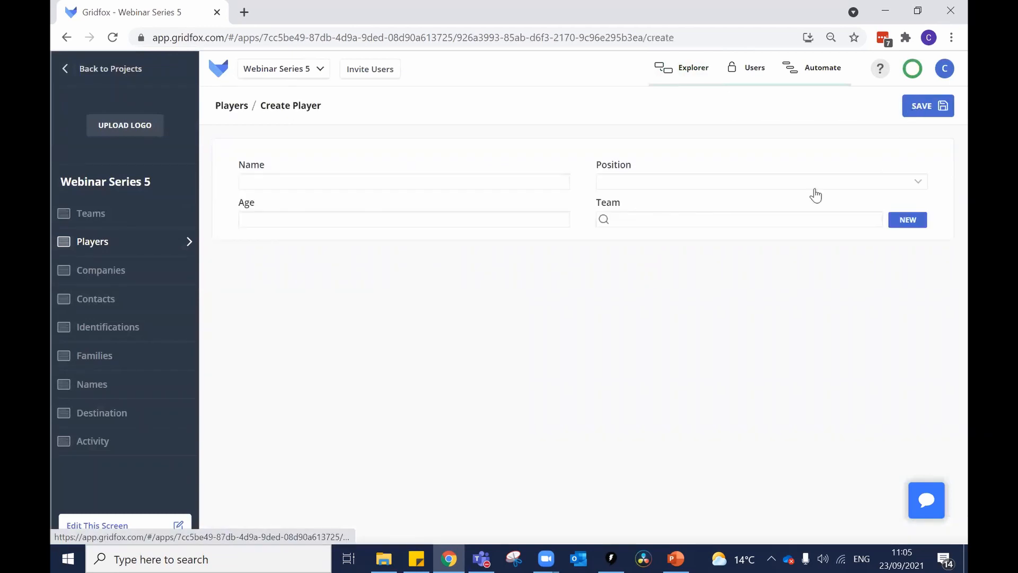
click(715, 222)
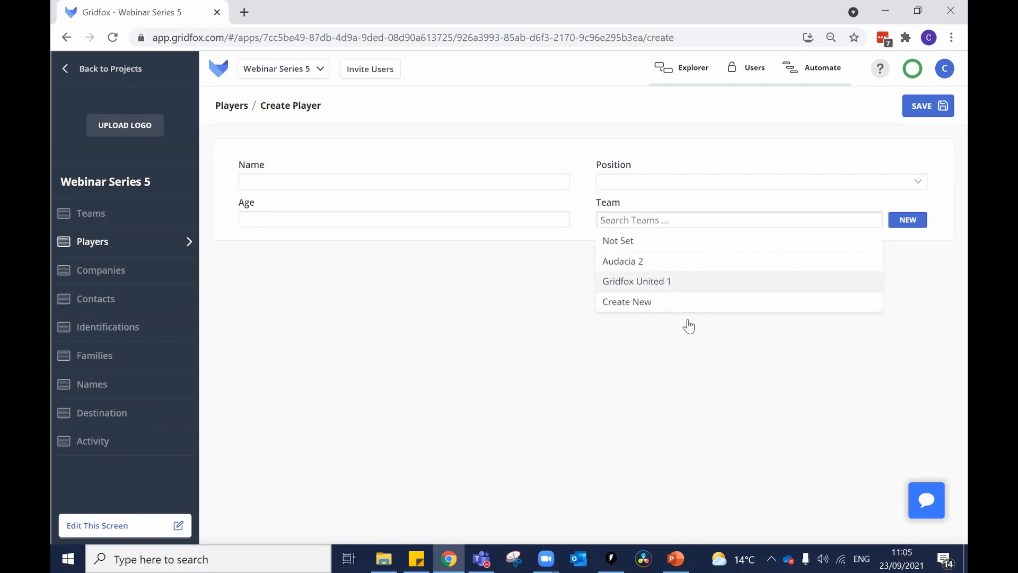
Step: Change the Team ID field's mask in the data model to [Name] ([Team ID]), validate it and save the model
click(692, 72)
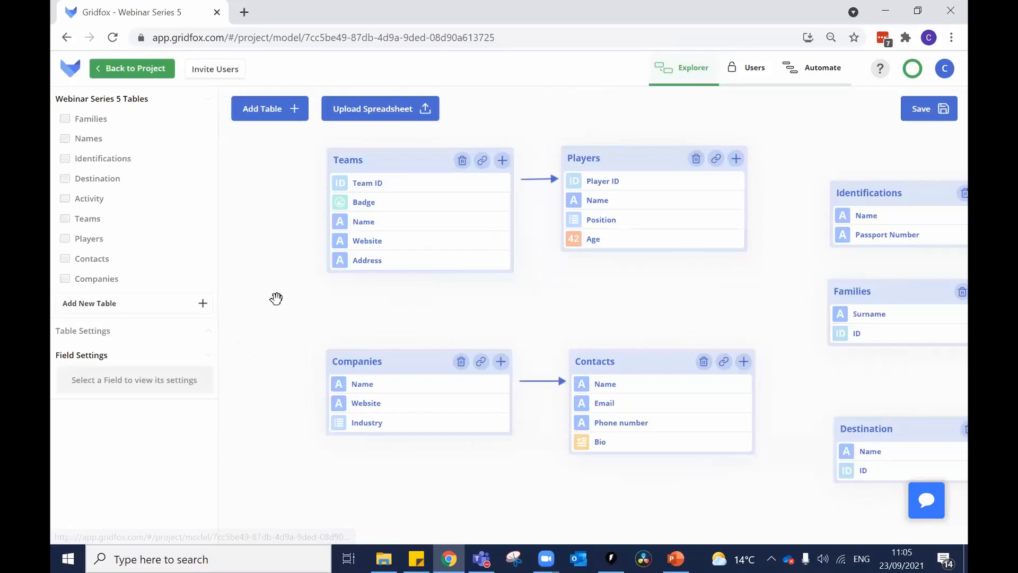
click(364, 182)
scroll(116, 493, down, 1)
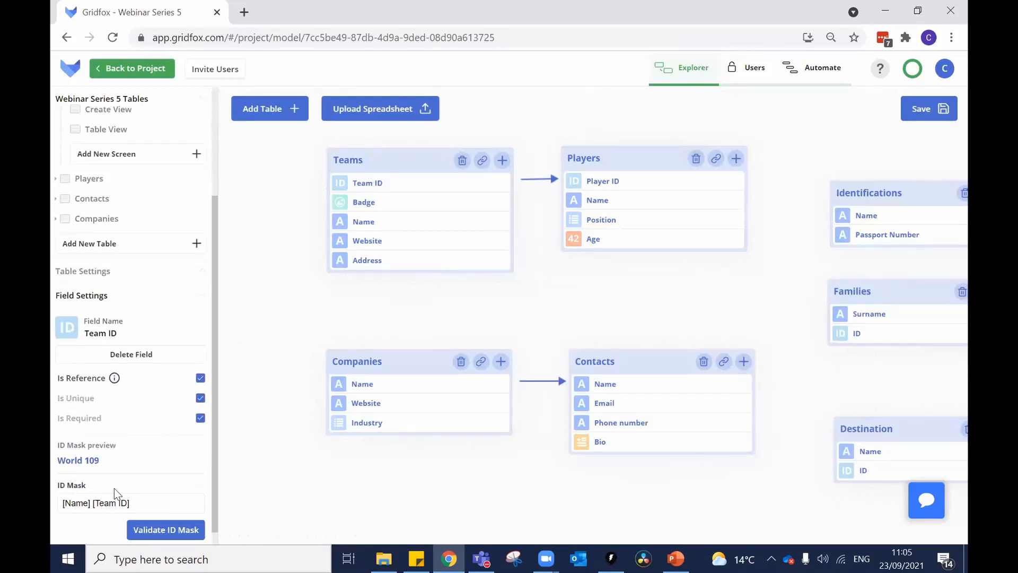
click(91, 502)
text(-)
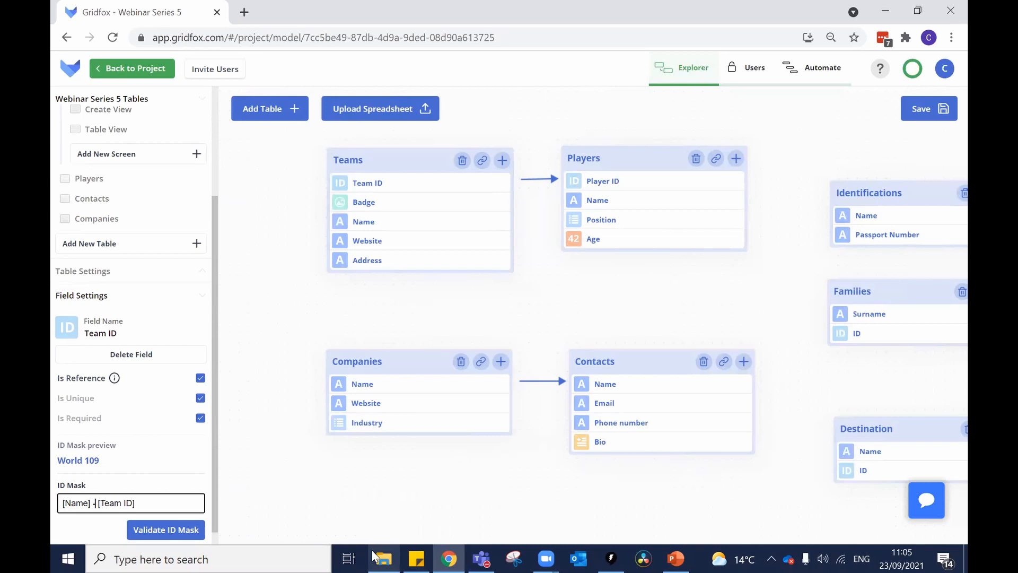
key(Delete)
key(BackSpace)
text(()
click(168, 529)
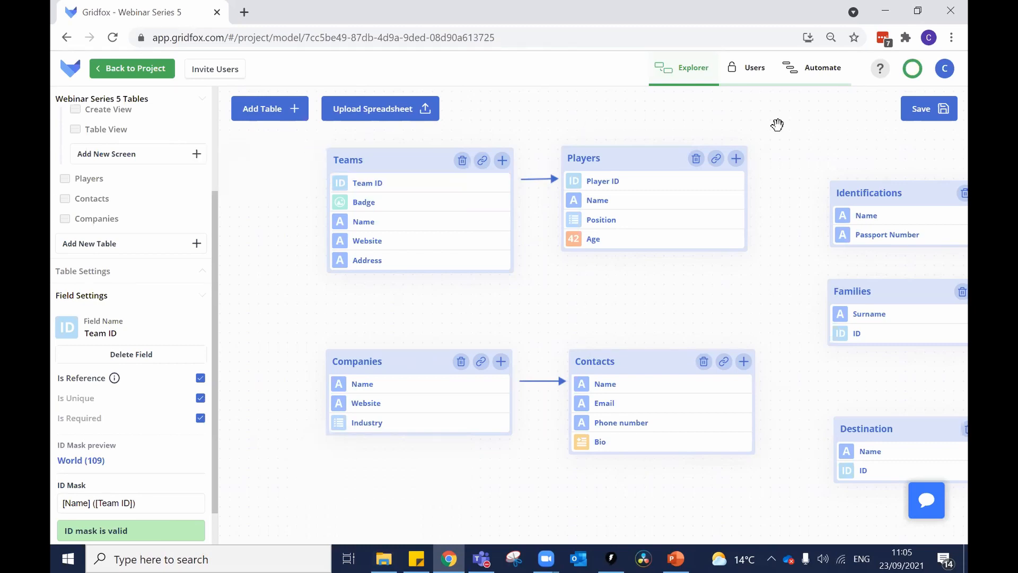
click(915, 109)
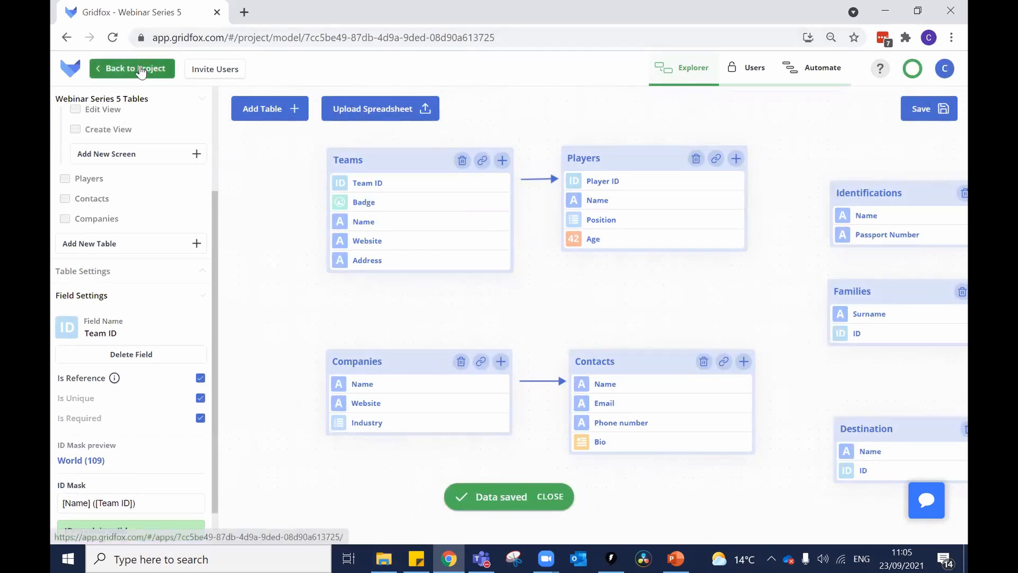
Step: Go back to the project and view the team choices offered when creating a new player
click(141, 71)
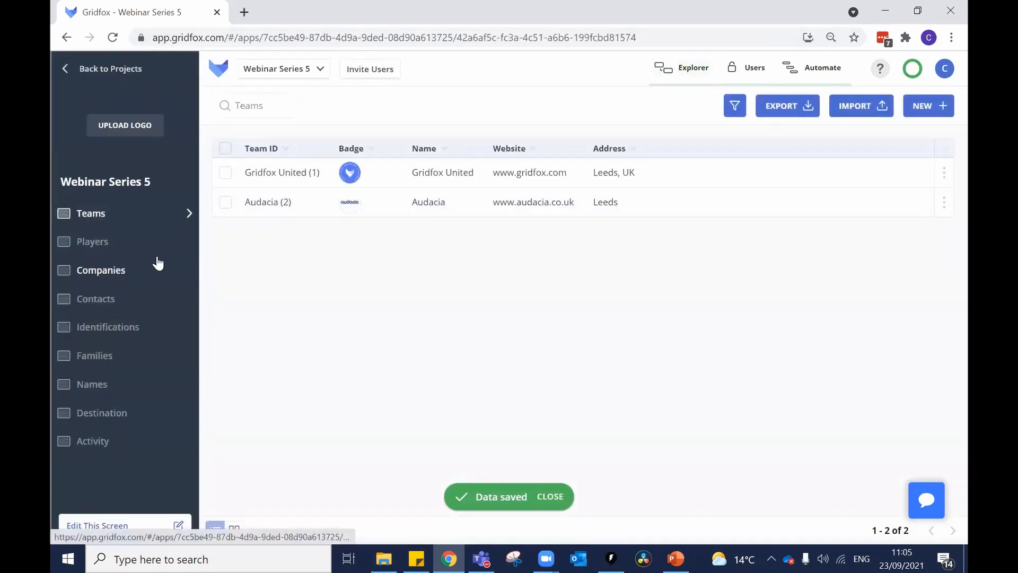
click(159, 242)
click(917, 111)
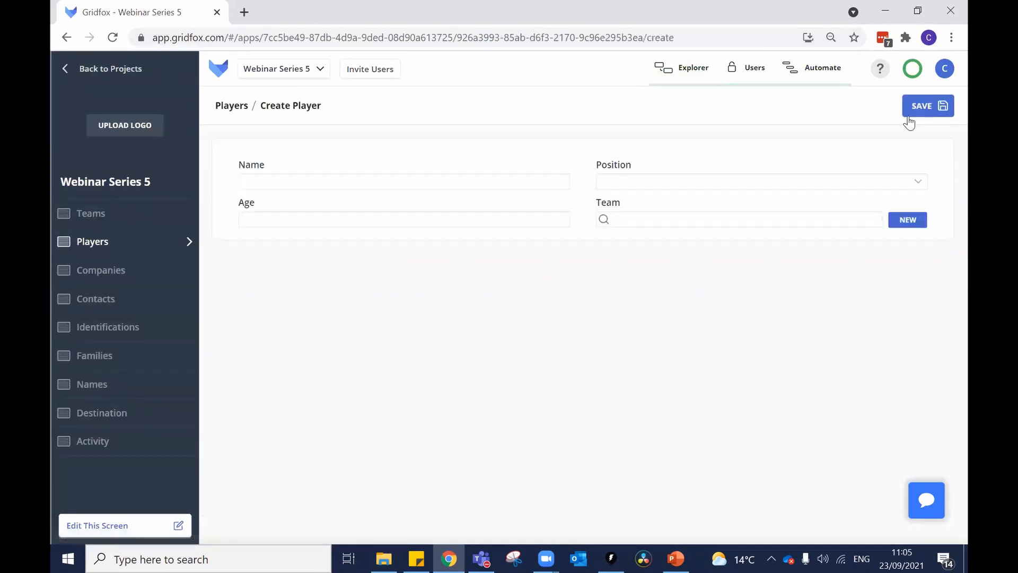
click(723, 221)
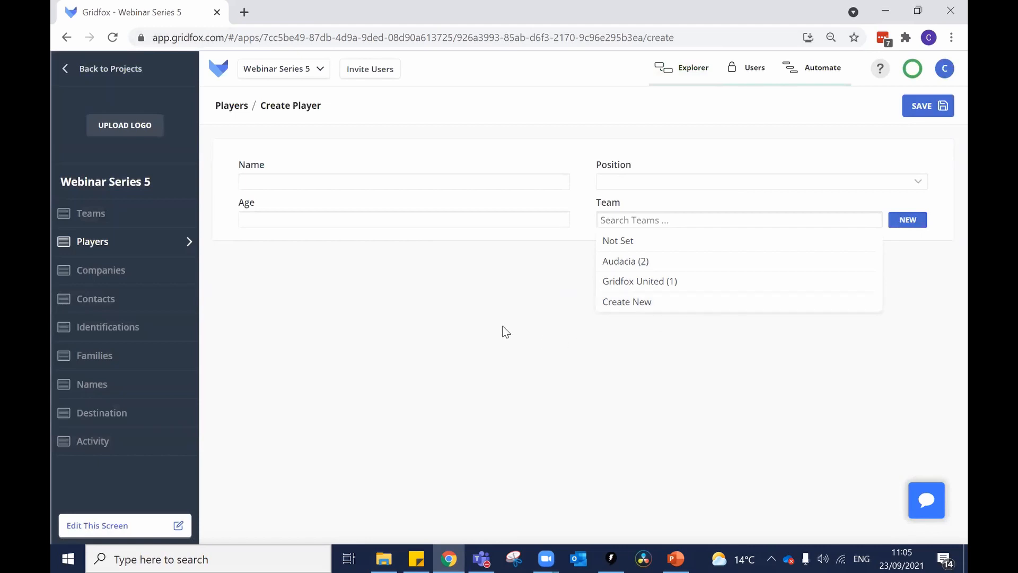
Step: Reopen the data model and review the Team ID field's settings and the Companies and Contacts tables
click(663, 68)
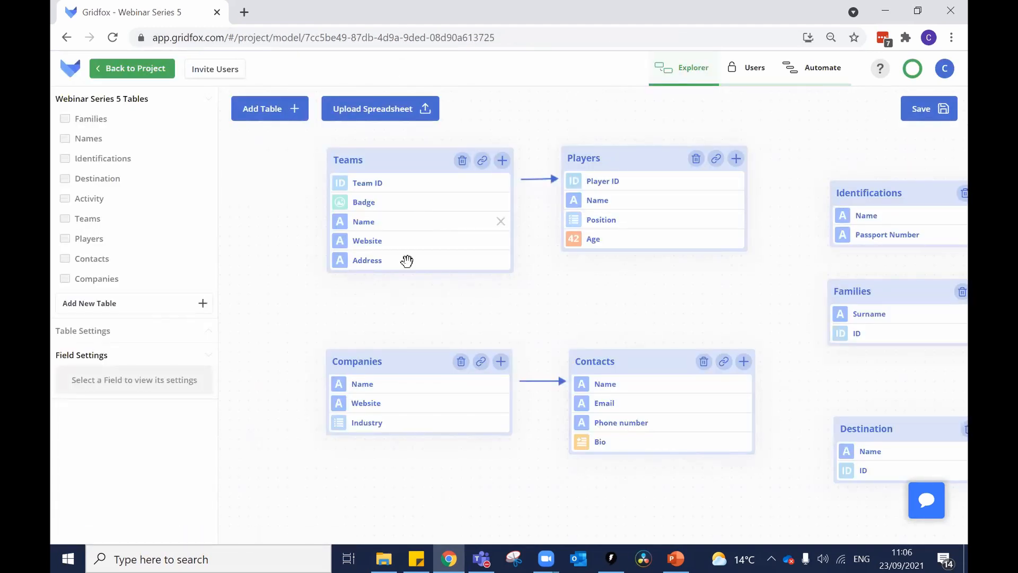
click(366, 187)
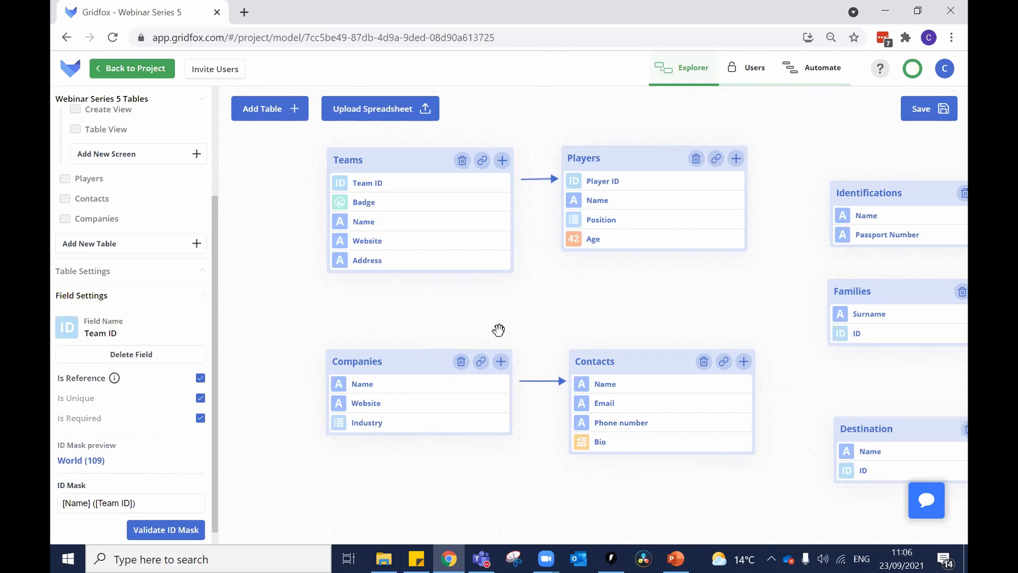
drag(498, 329, 482, 285)
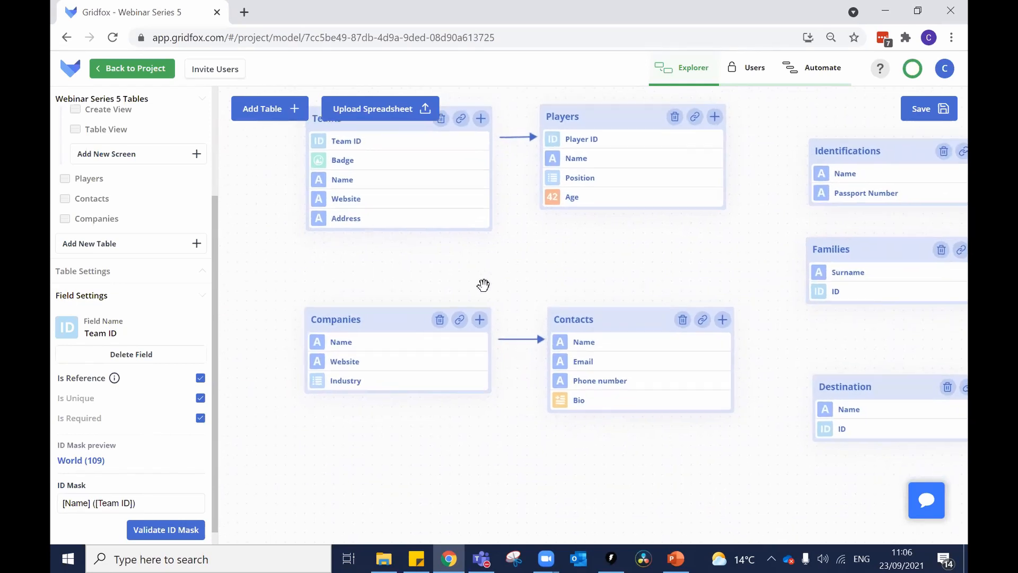
drag(505, 271, 530, 245)
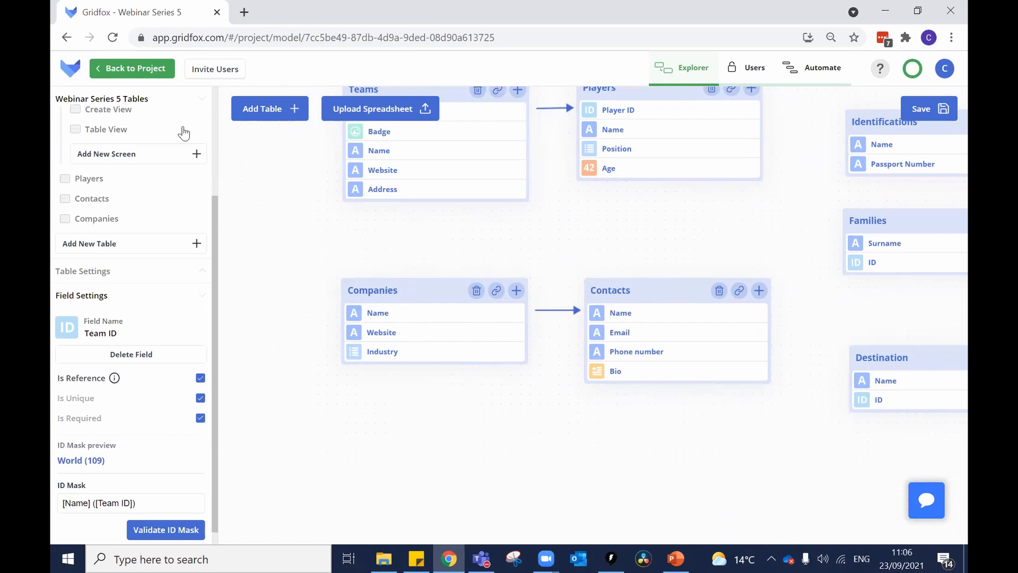
Step: Return to the project, saving the data model changes, and open the Browns record in Companies
click(132, 67)
click(605, 344)
click(84, 271)
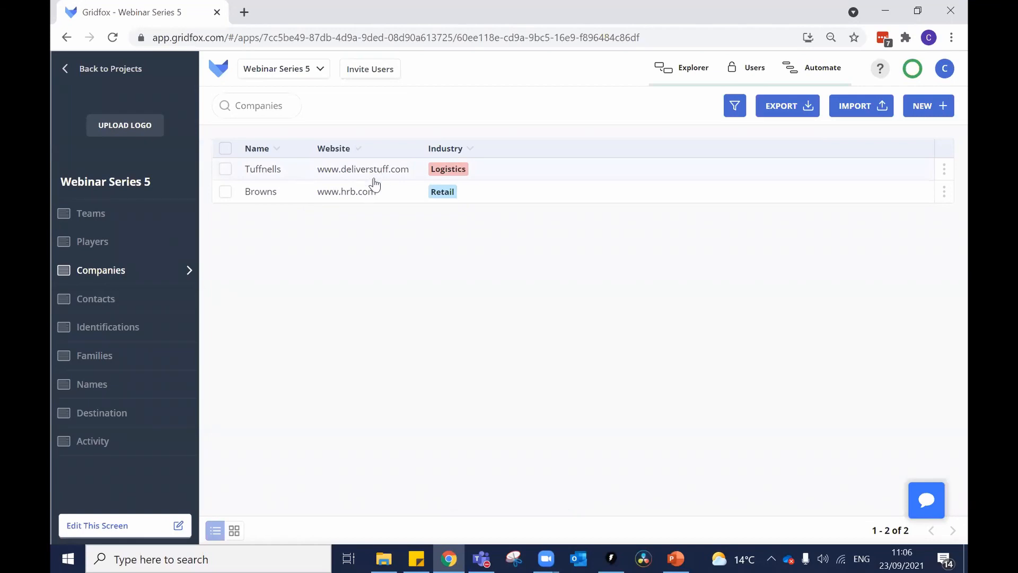
click(337, 197)
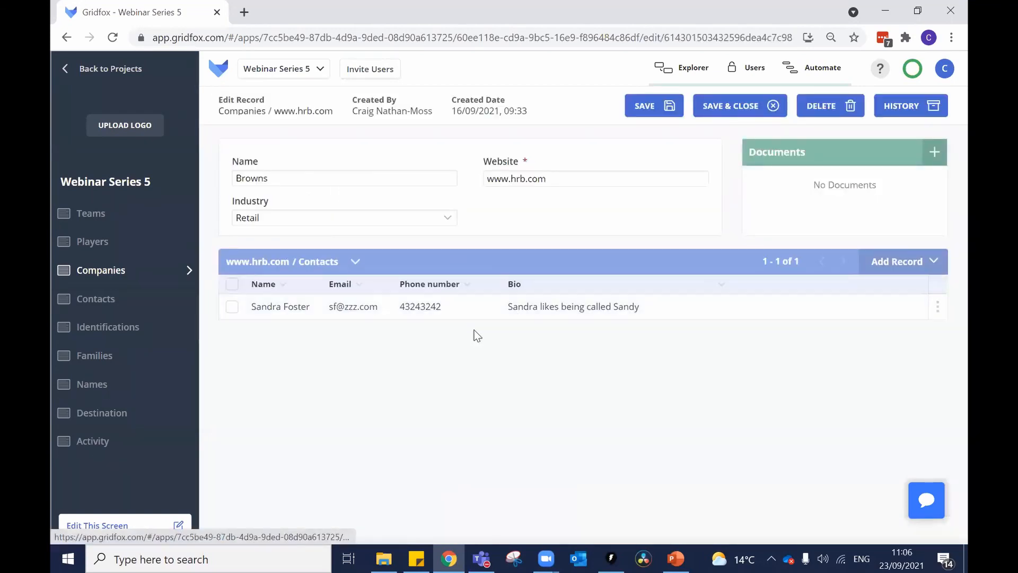
Step: View the Companies and Contacts lists and check the reference settings of the Contacts Name and Companies Website fields in the data model
click(131, 271)
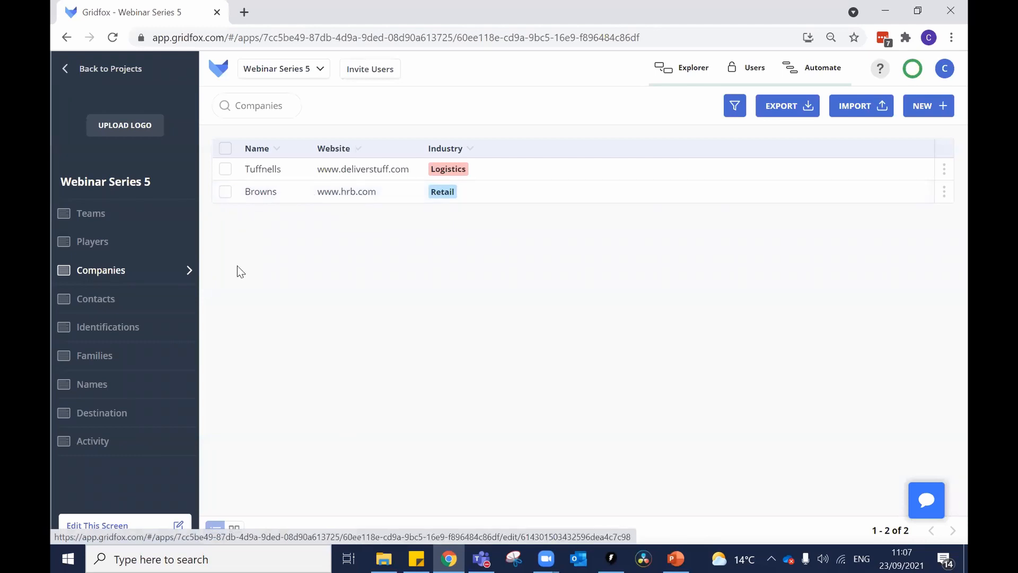
click(127, 302)
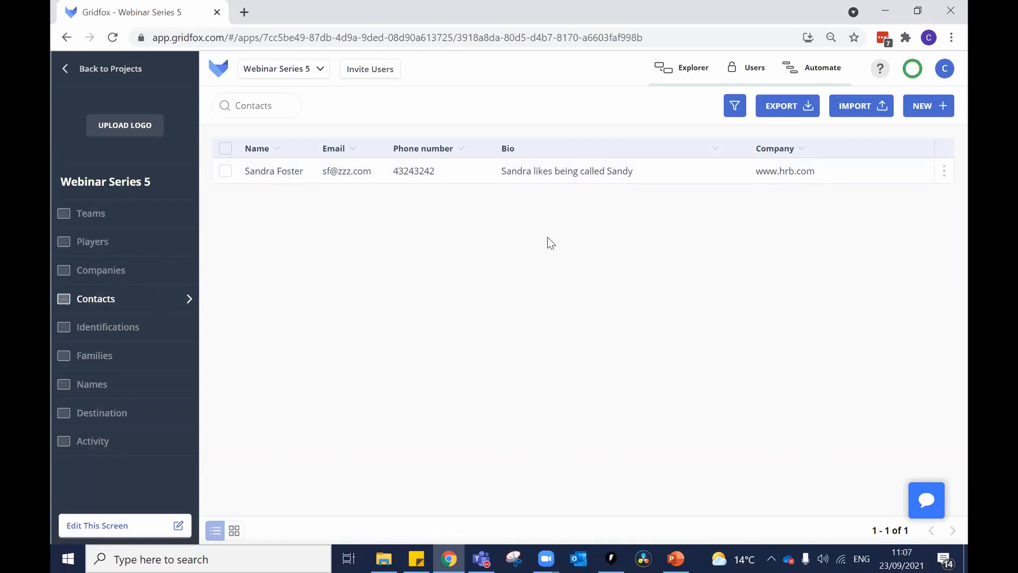
click(680, 74)
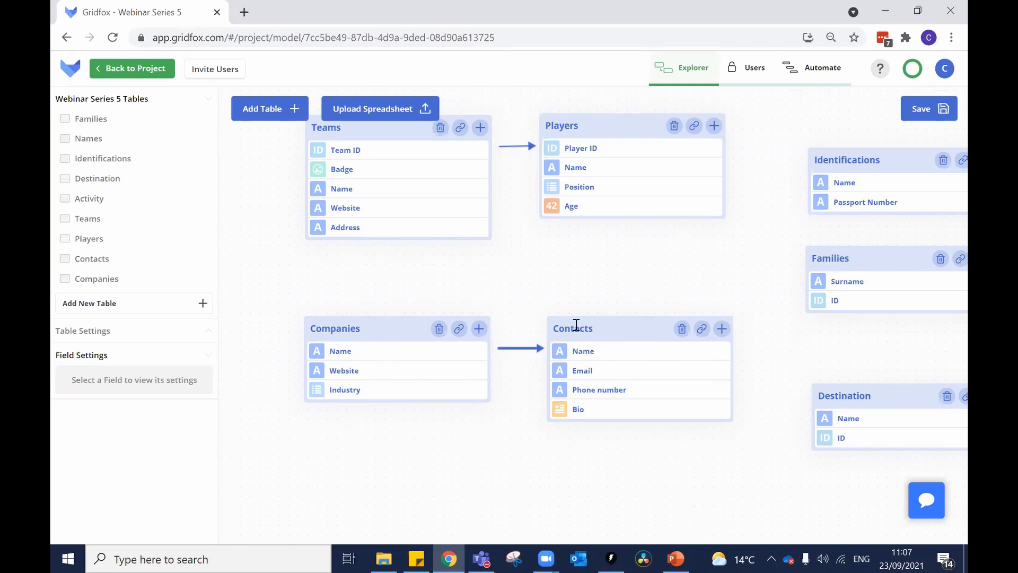
click(593, 353)
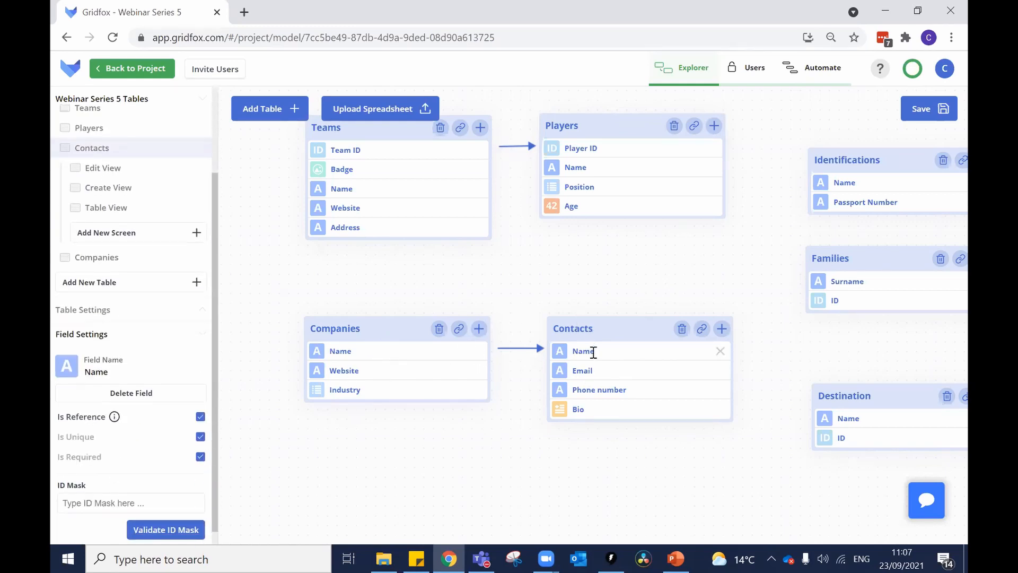
click(365, 371)
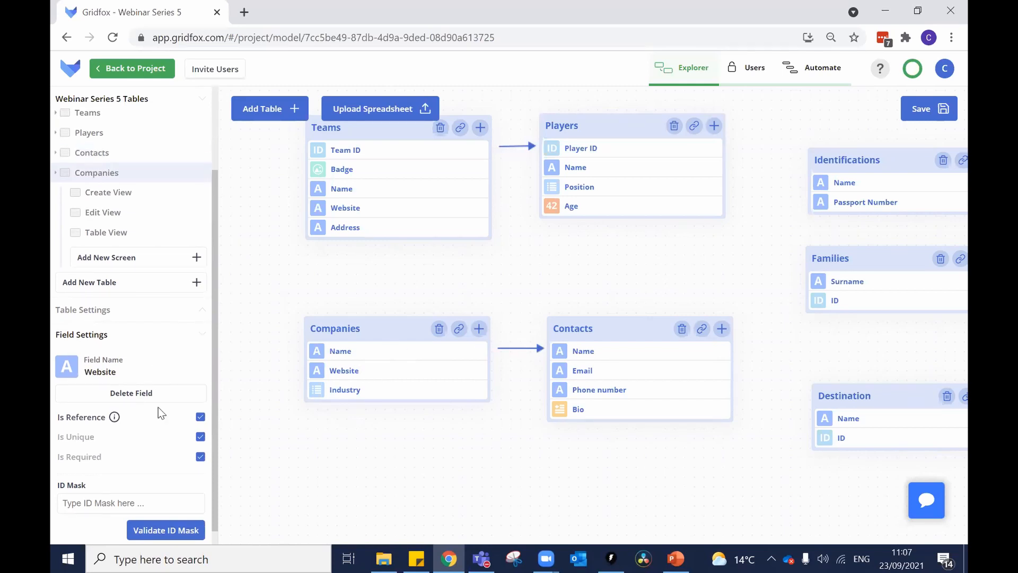
Step: Give the Contacts table's Name field the ID mask [Name] [Name] and validate it
click(601, 350)
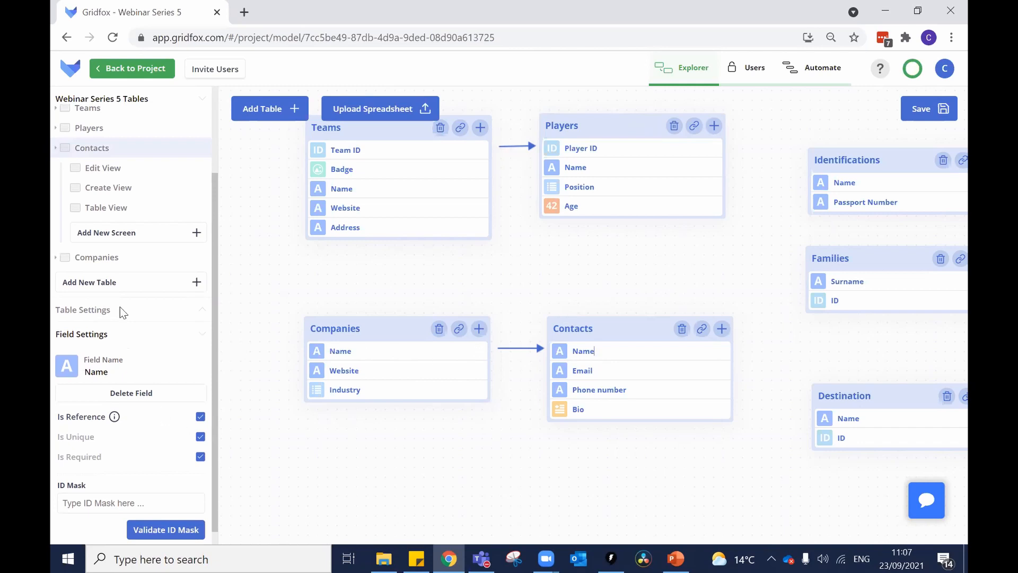
scroll(127, 371, down, 2)
click(116, 480)
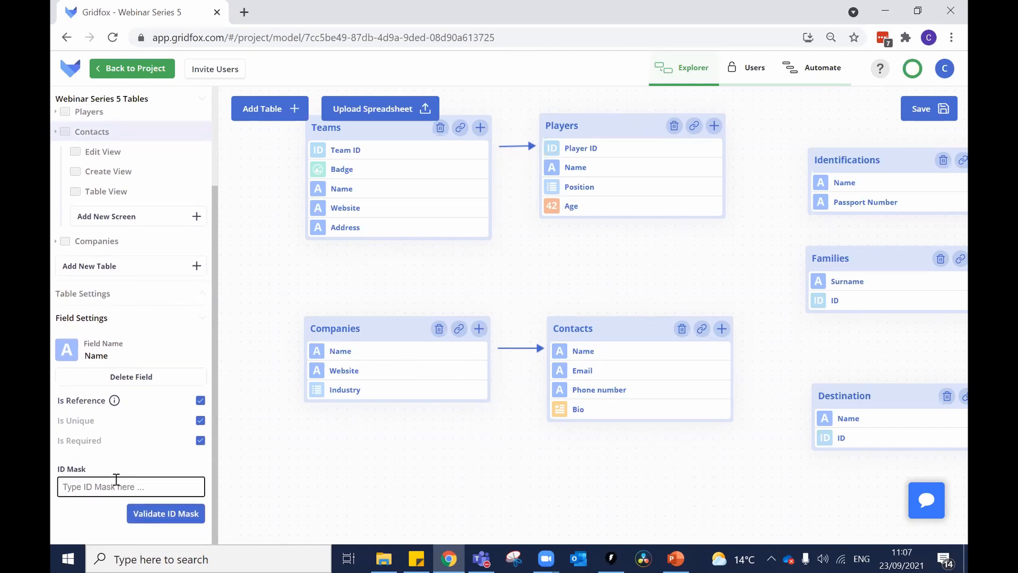
text({)
click(154, 513)
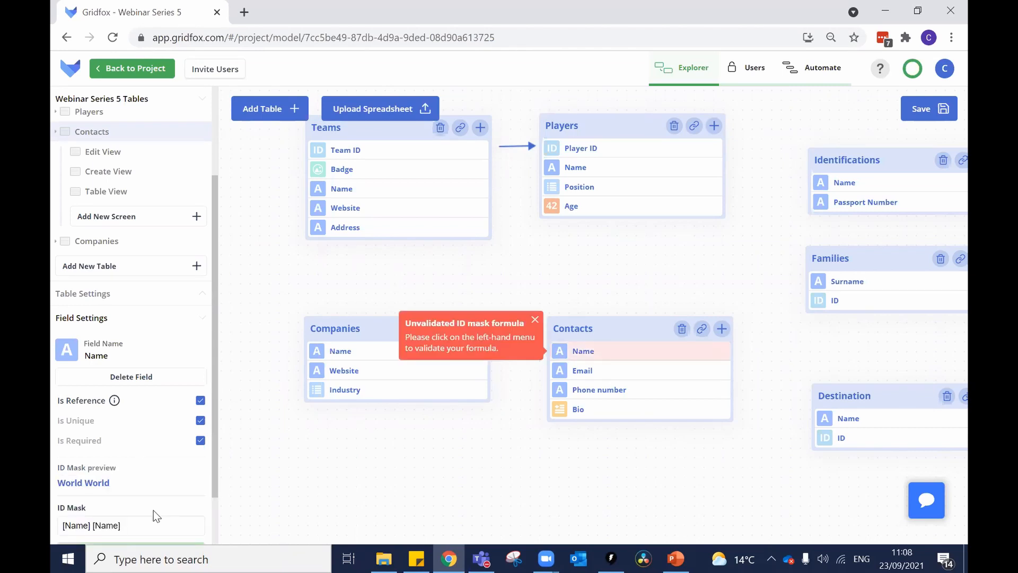
click(535, 319)
Step: Save the data model and go back to the project to check how names display in the Contacts list
click(930, 125)
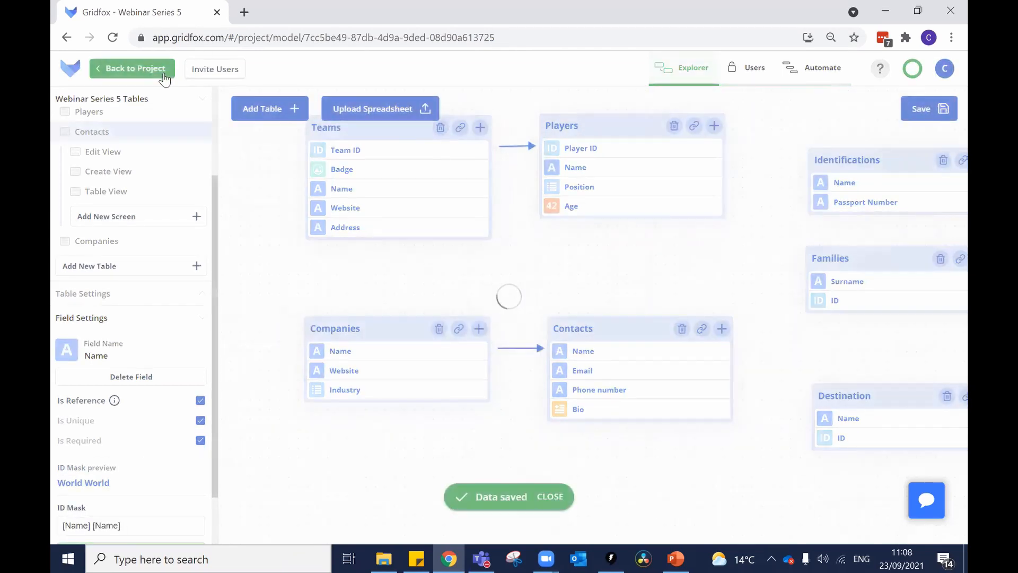
click(159, 69)
click(126, 299)
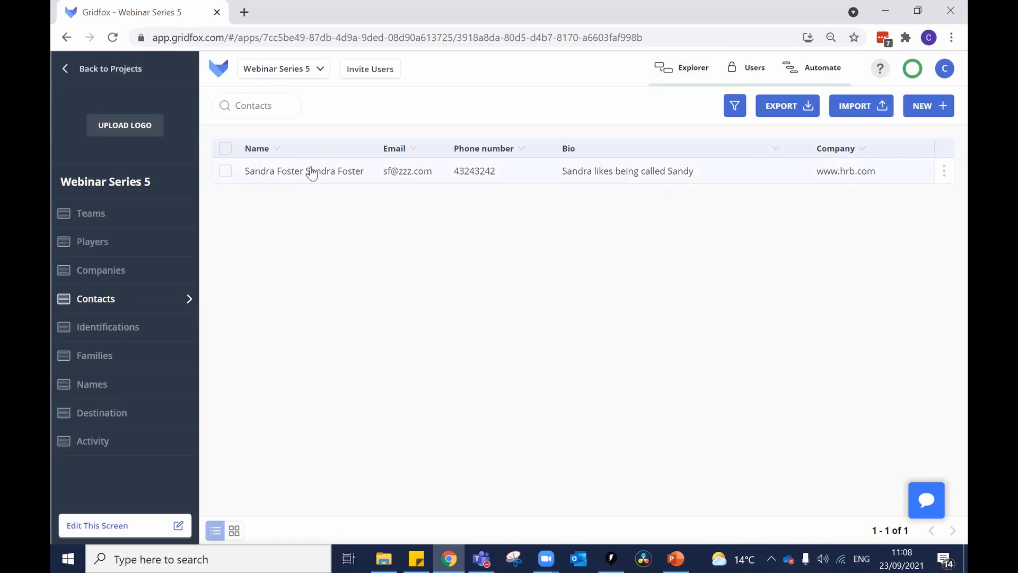
Step: Reopen the data model and change the Contacts Name field's ID mask to [Name] - [Name]
click(686, 67)
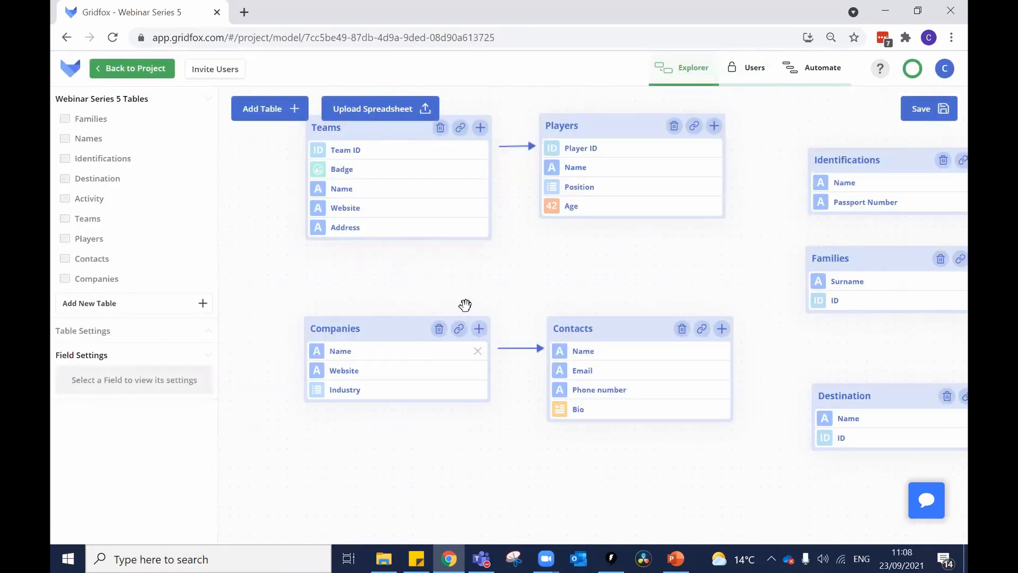
click(581, 354)
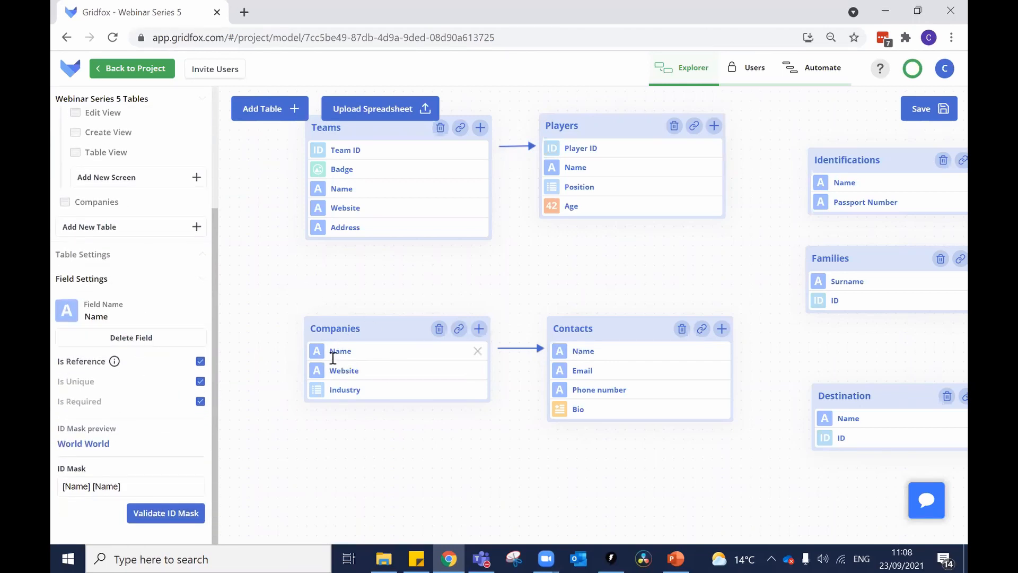
click(94, 486)
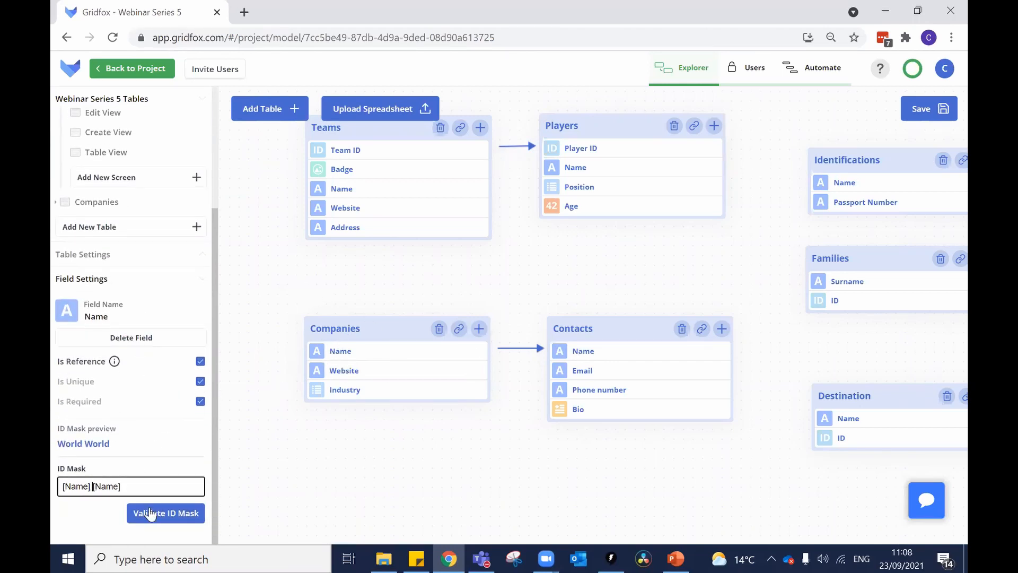
text(-)
Step: Expand the Companies table's settings and look up its singular name for use in the mask
click(334, 329)
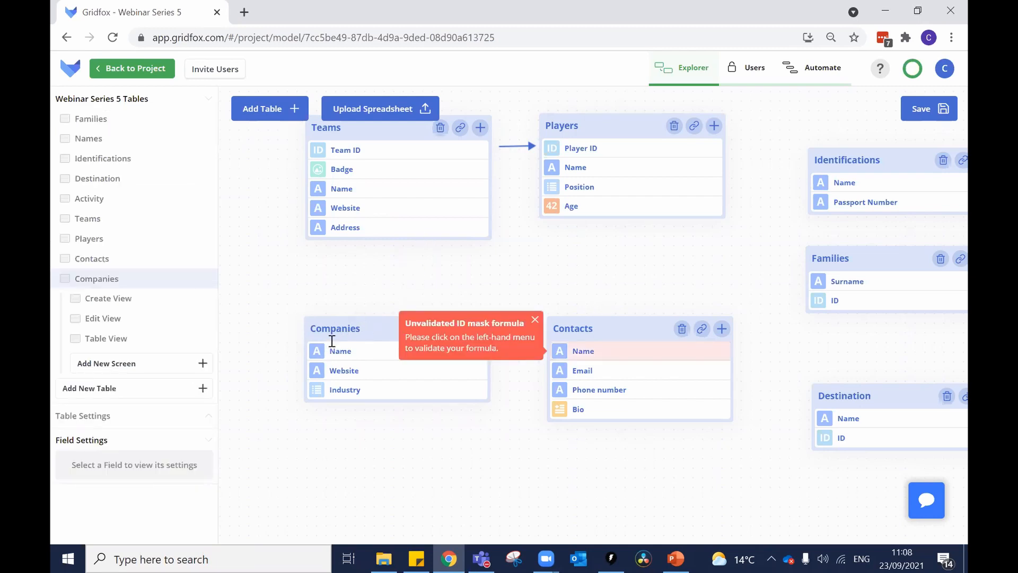
click(149, 413)
drag(96, 447, 60, 450)
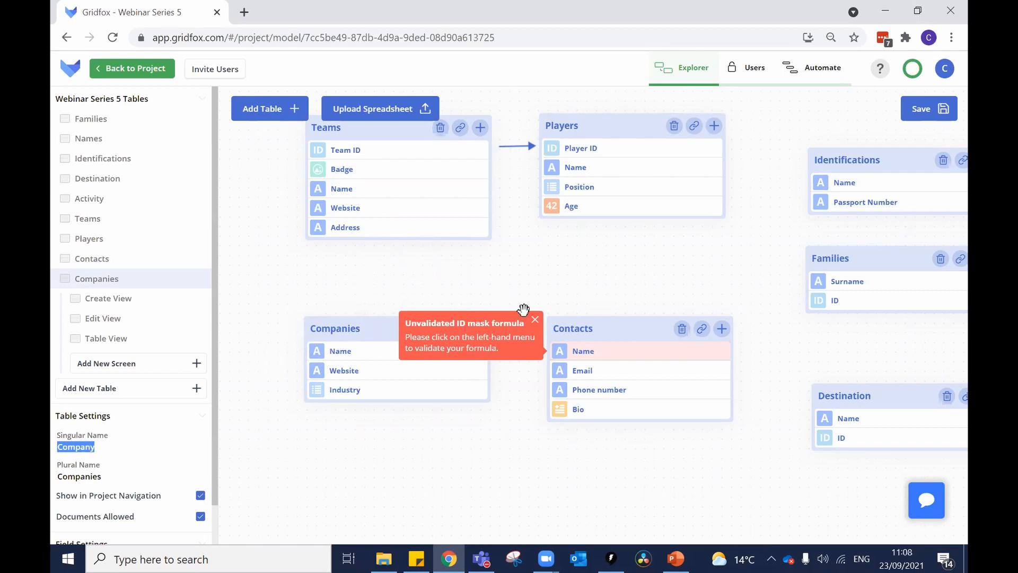
Step: Change the Contacts Name field's ID mask to [Name] - [Company.Name] and validate it
click(581, 349)
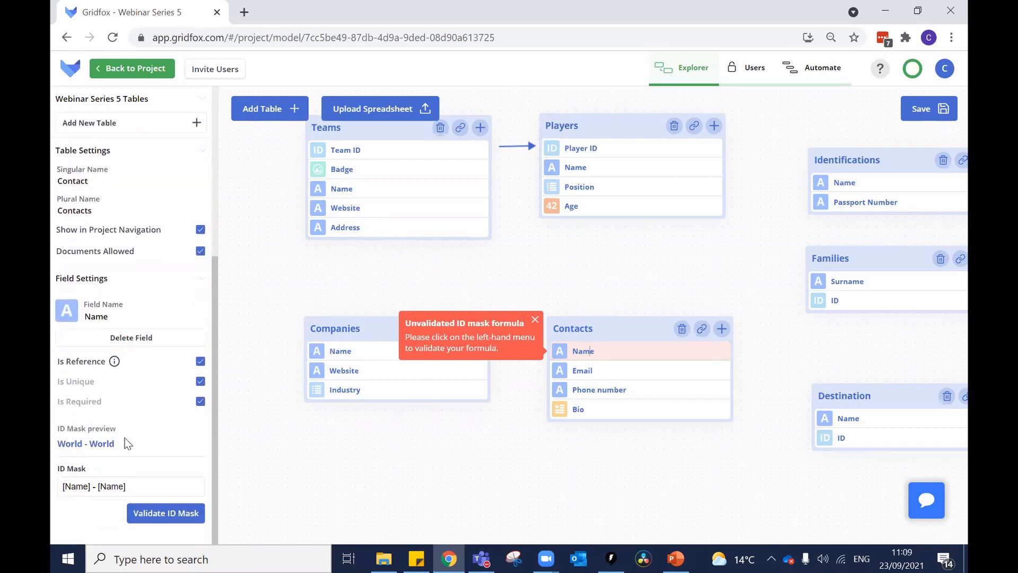
click(101, 486)
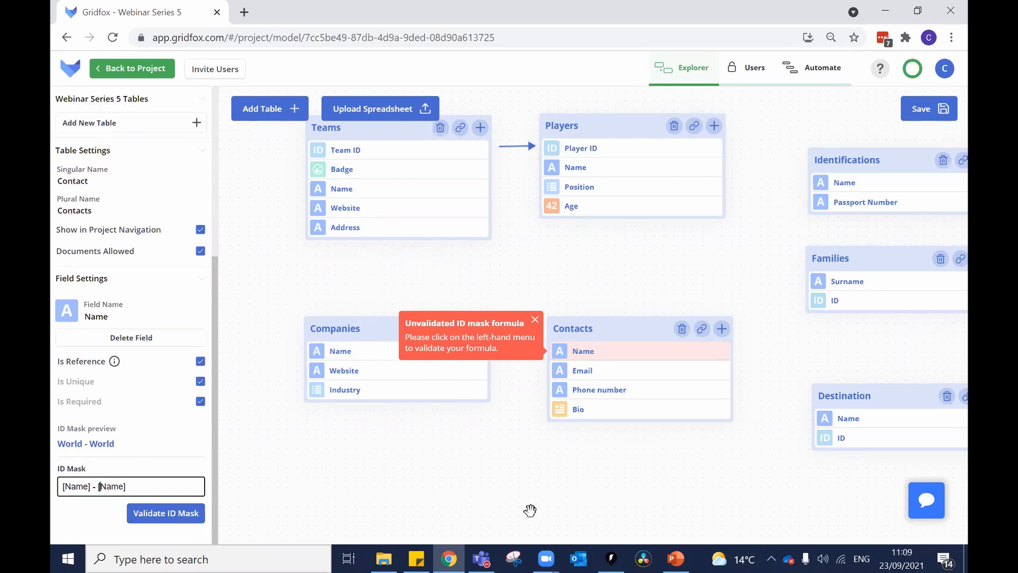
click(536, 321)
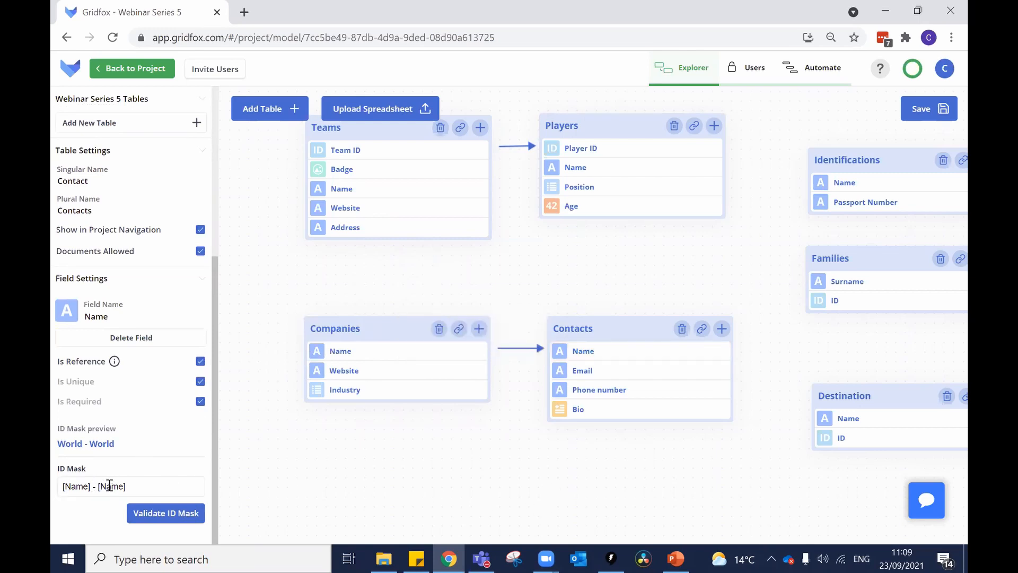
click(98, 486)
text([)
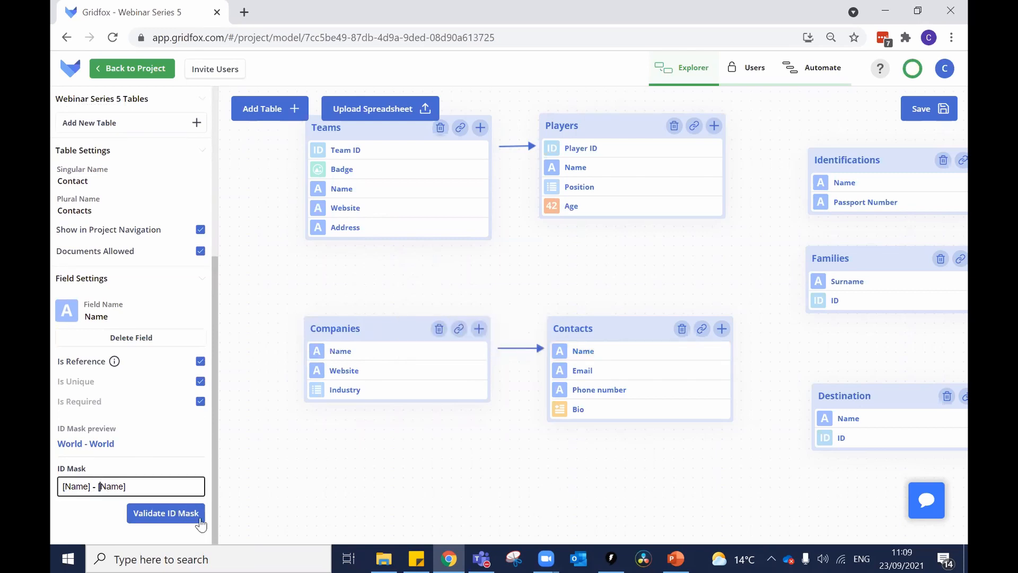
text(Company.)
click(171, 514)
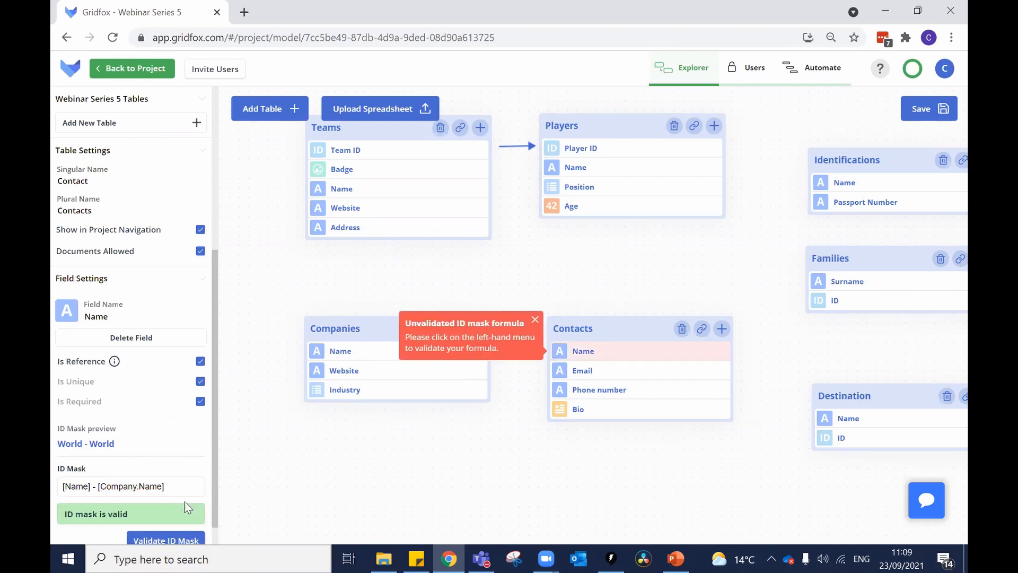
click(535, 319)
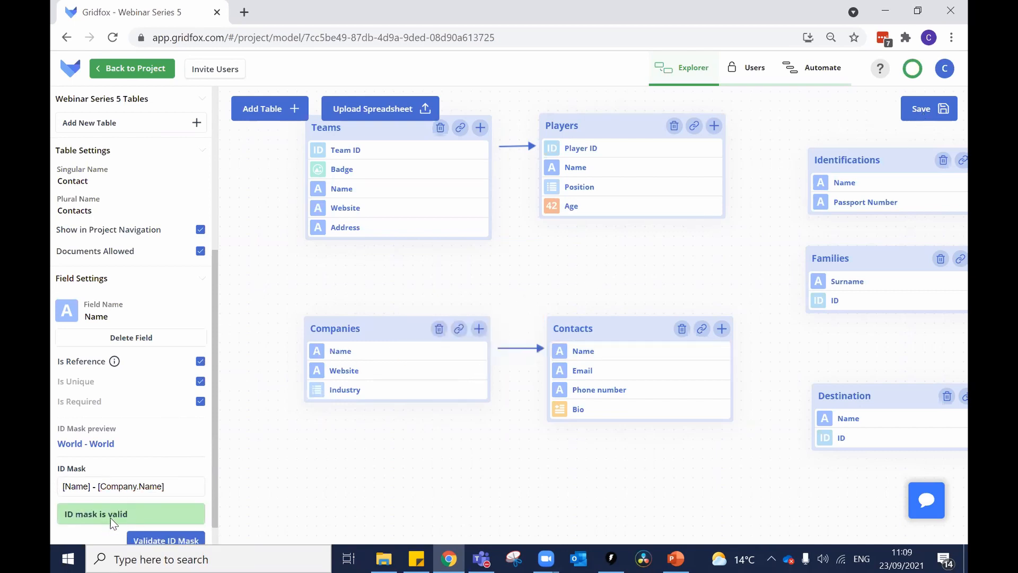
Step: Save the updated data model and return to the project to view the masked names in Contacts
click(921, 109)
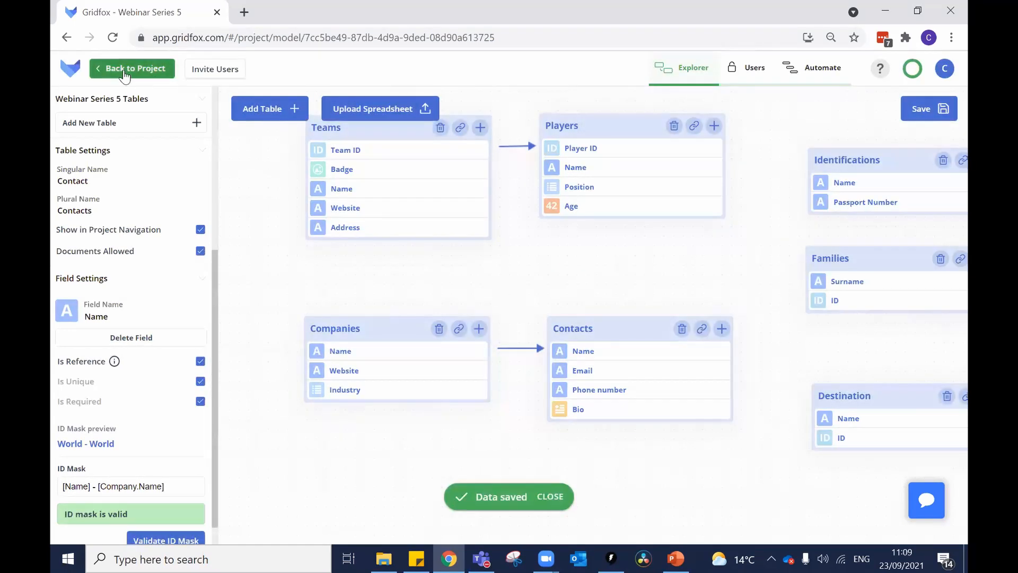
click(133, 68)
click(112, 298)
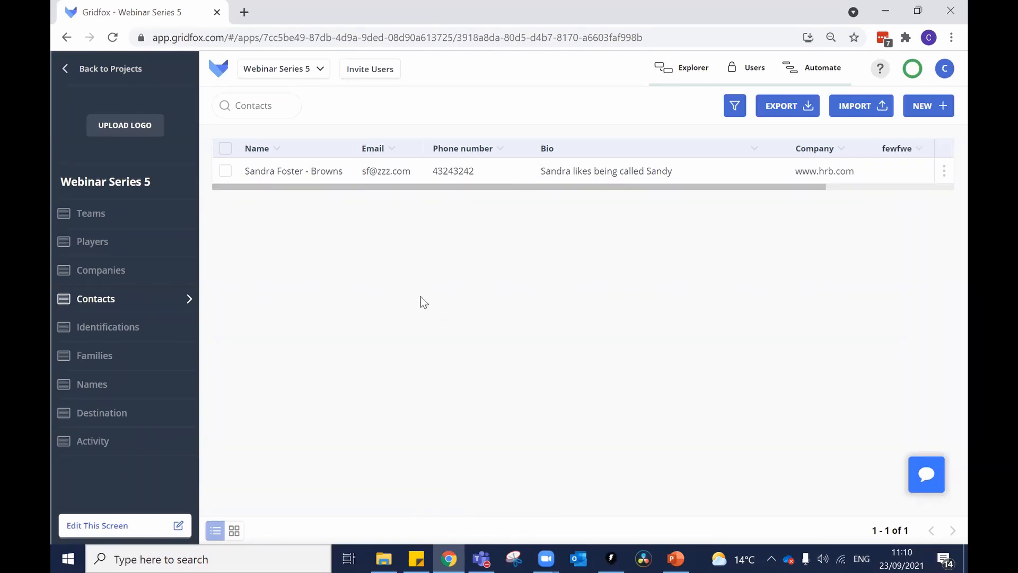
Step: Review the remaining tables in the data model, from Identifications to Activity, and return to the project, saving the changes
click(672, 62)
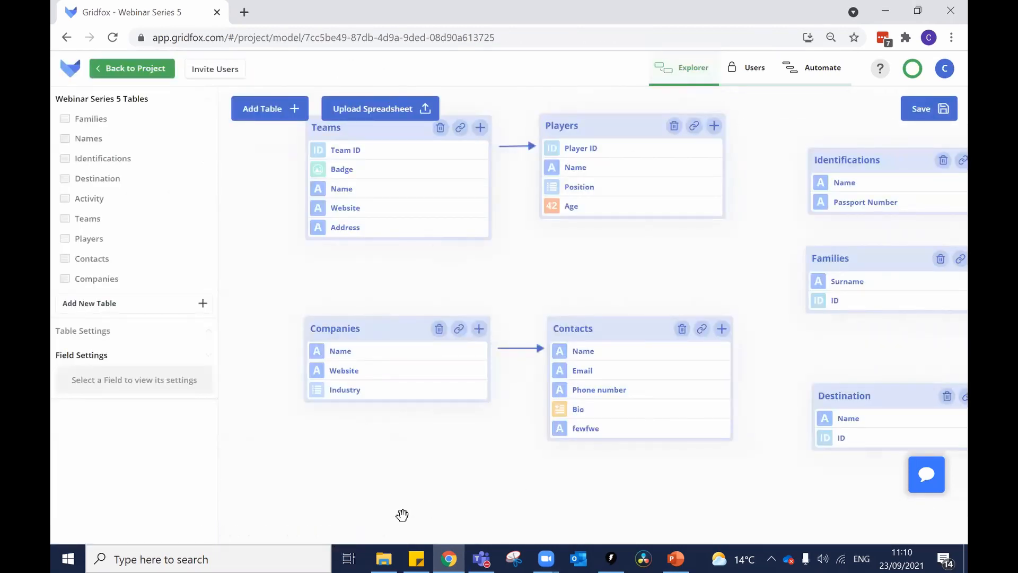
drag(422, 503, 193, 486)
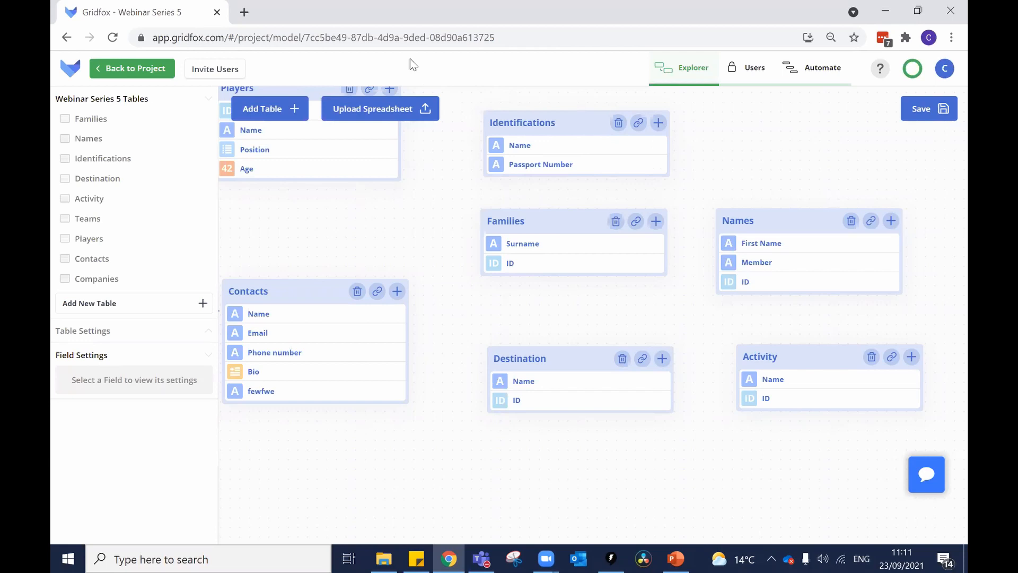
click(142, 67)
click(599, 344)
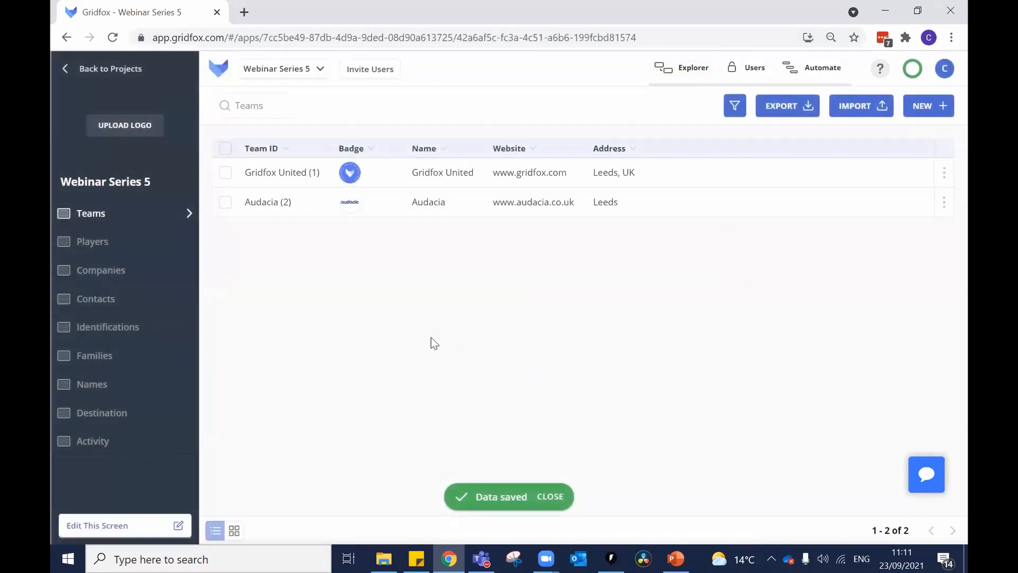
Step: View the records in the Names, Families and Identifications tables
click(105, 384)
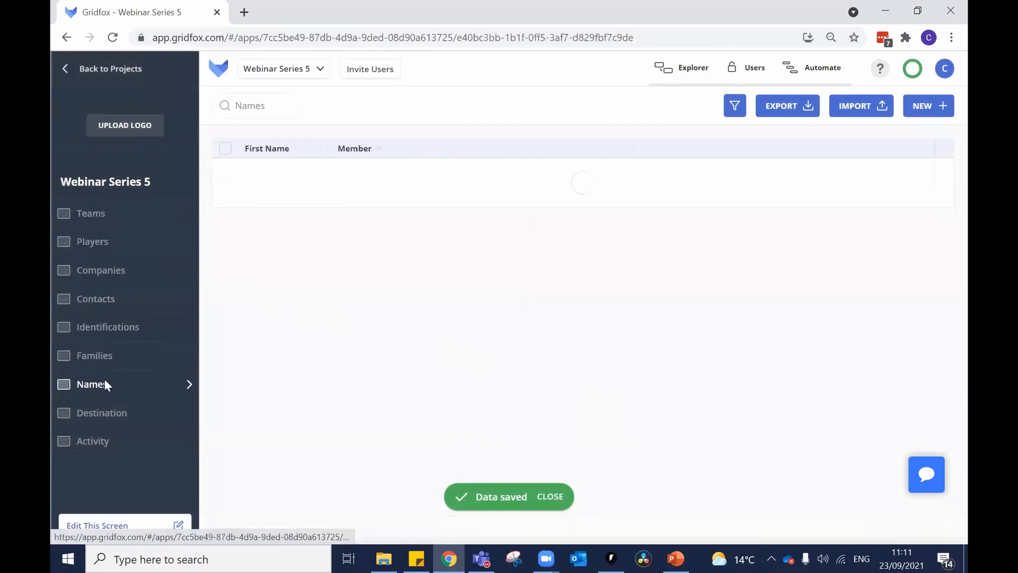
click(106, 356)
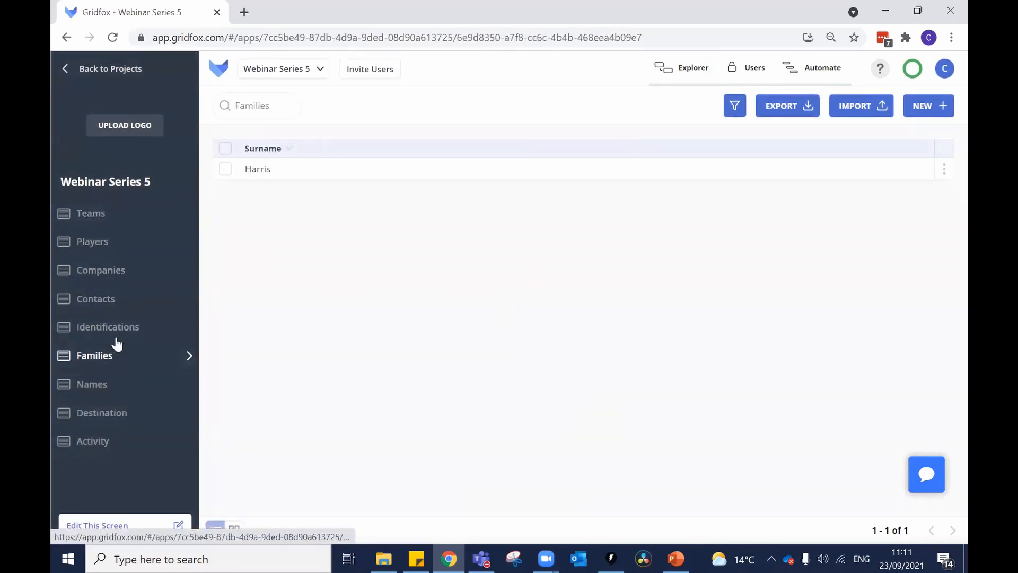
click(116, 338)
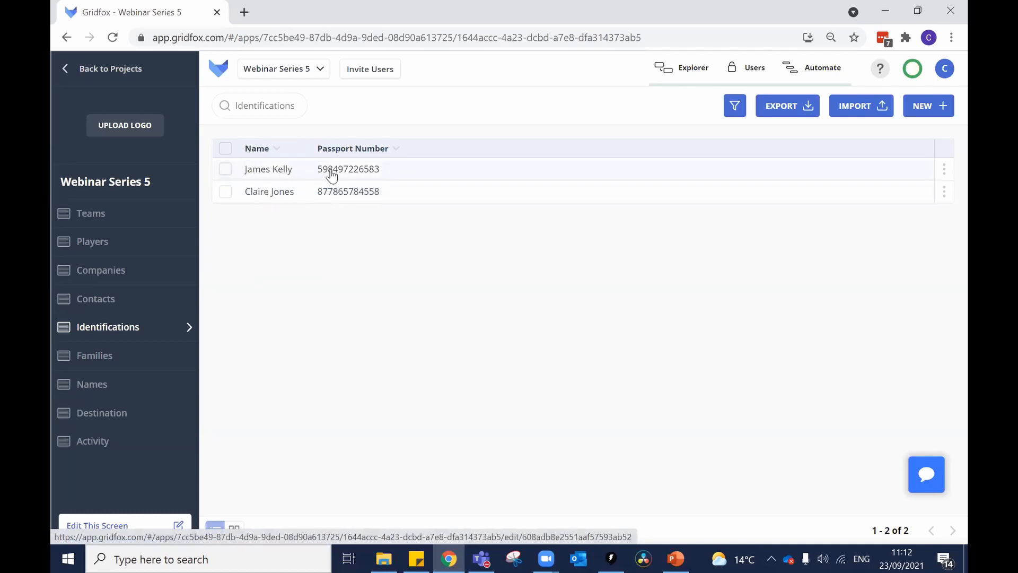
click(362, 180)
Step: Reopen the data model to examine the Identifications, Families and Names fields, and go back to the project
click(681, 75)
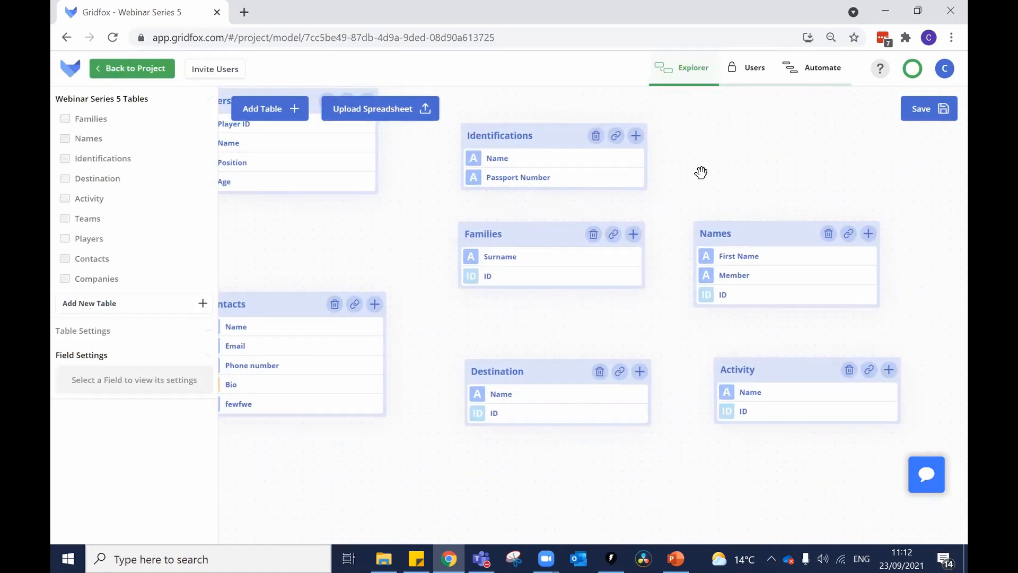
drag(750, 168, 699, 164)
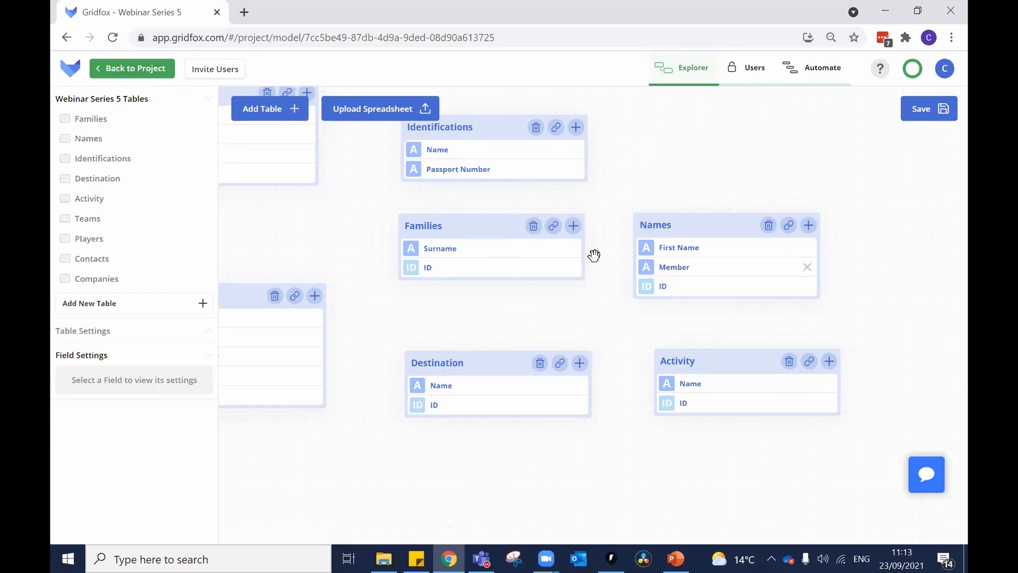
click(141, 68)
click(510, 346)
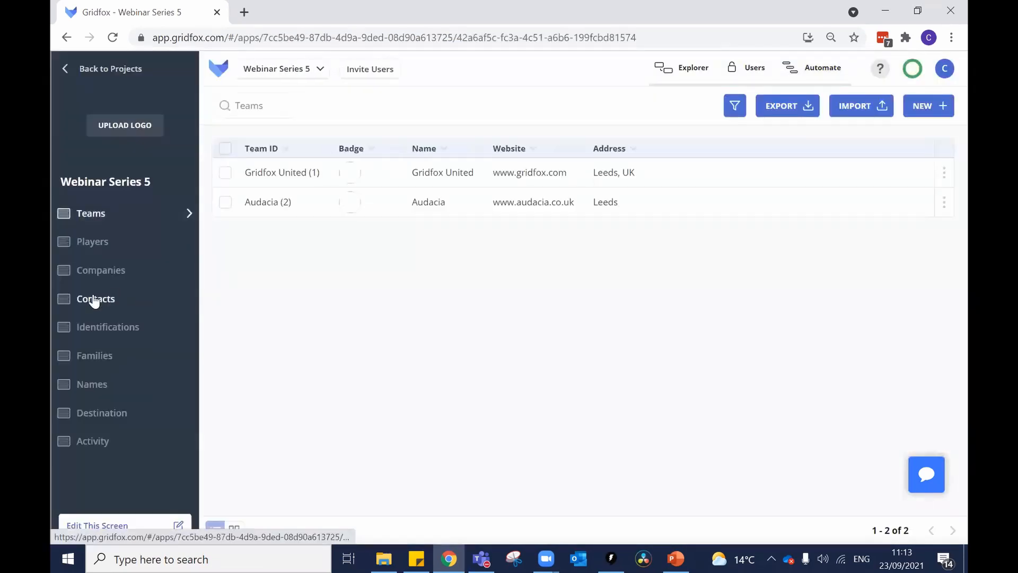
Step: Compare the surname records in Families with the first names and member roles in Names
click(100, 354)
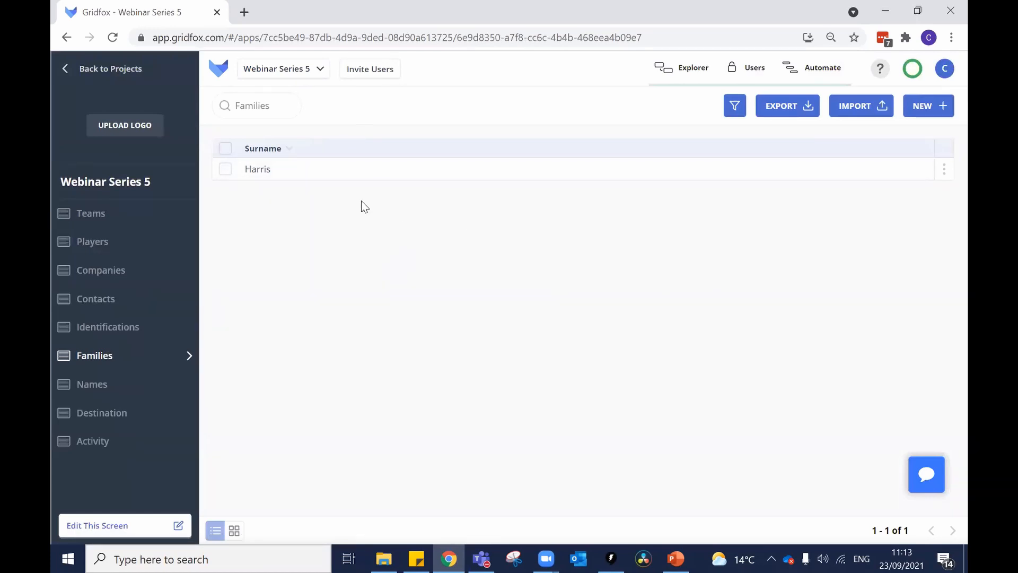
click(113, 389)
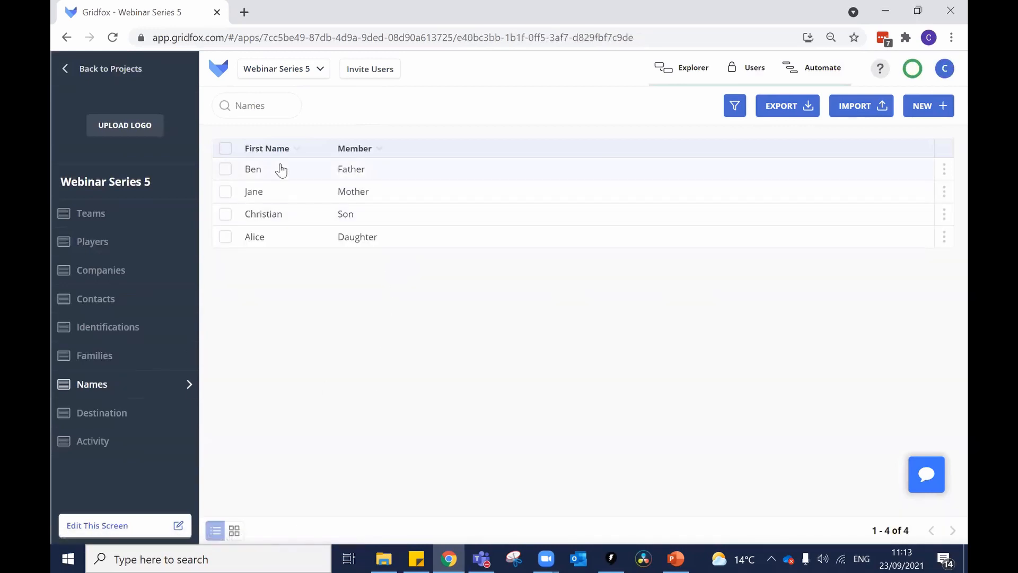
click(127, 358)
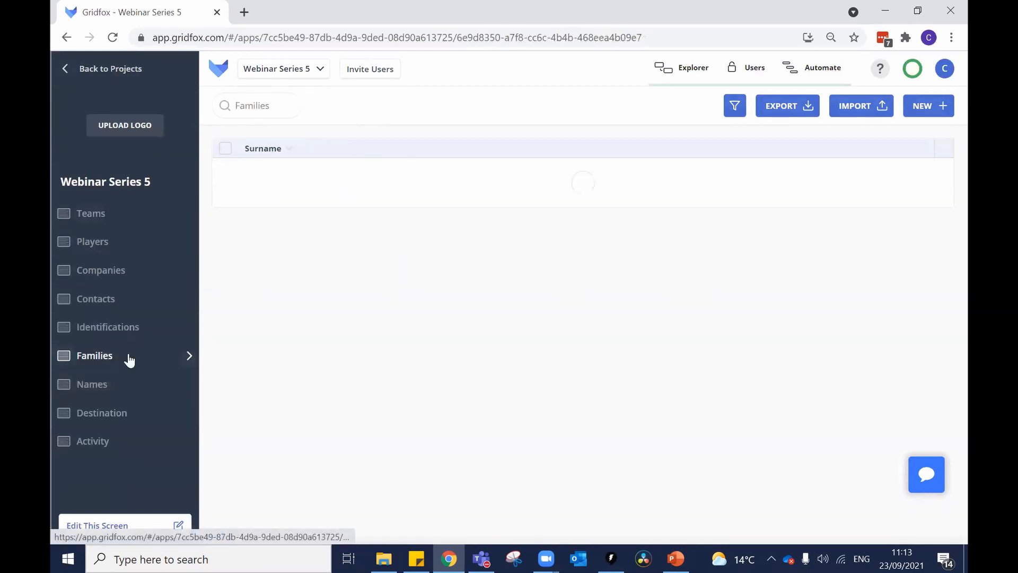
Step: Open the data model and link Families to Names so that Families can have multiple Names
click(684, 72)
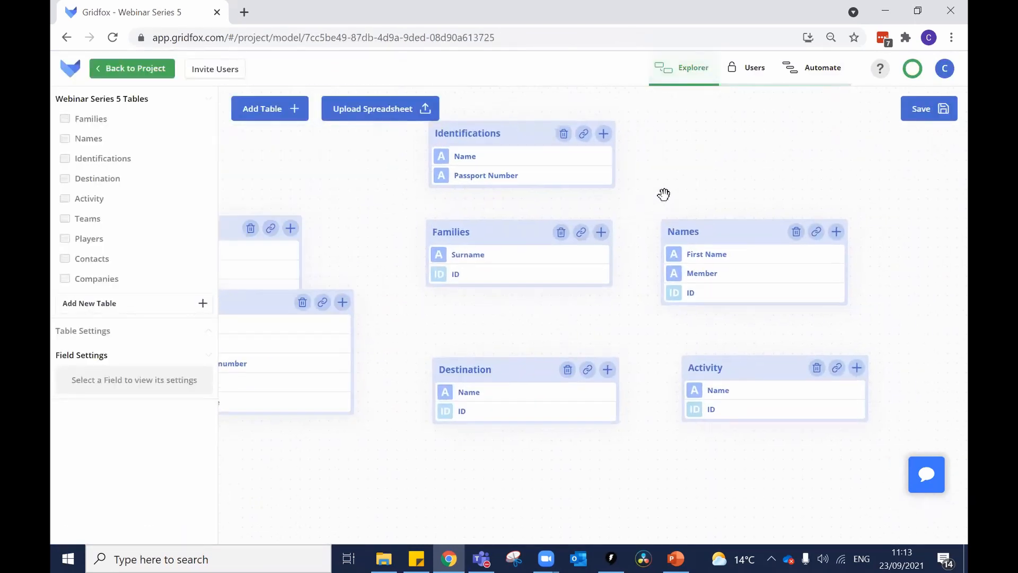
click(575, 235)
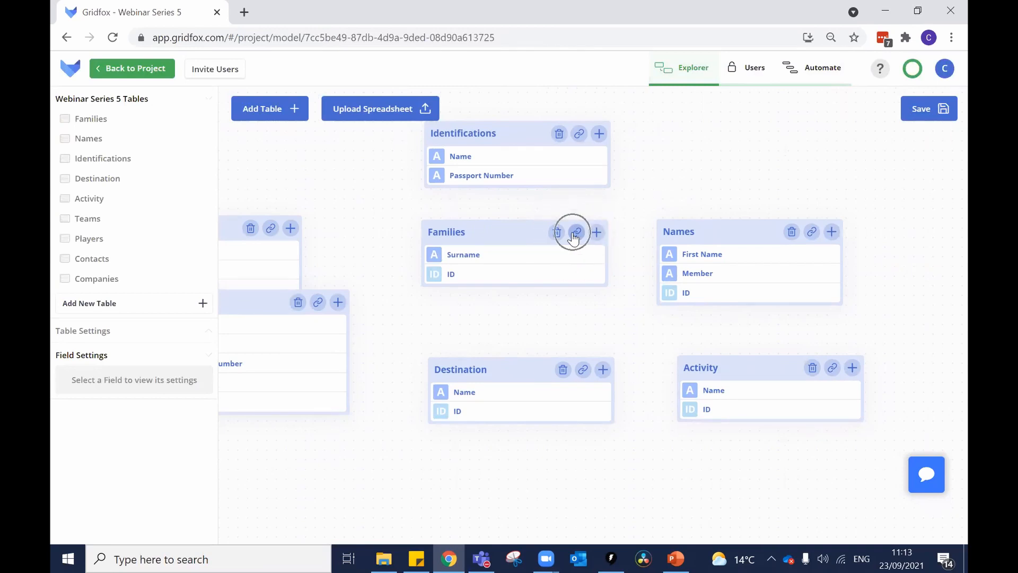
click(813, 233)
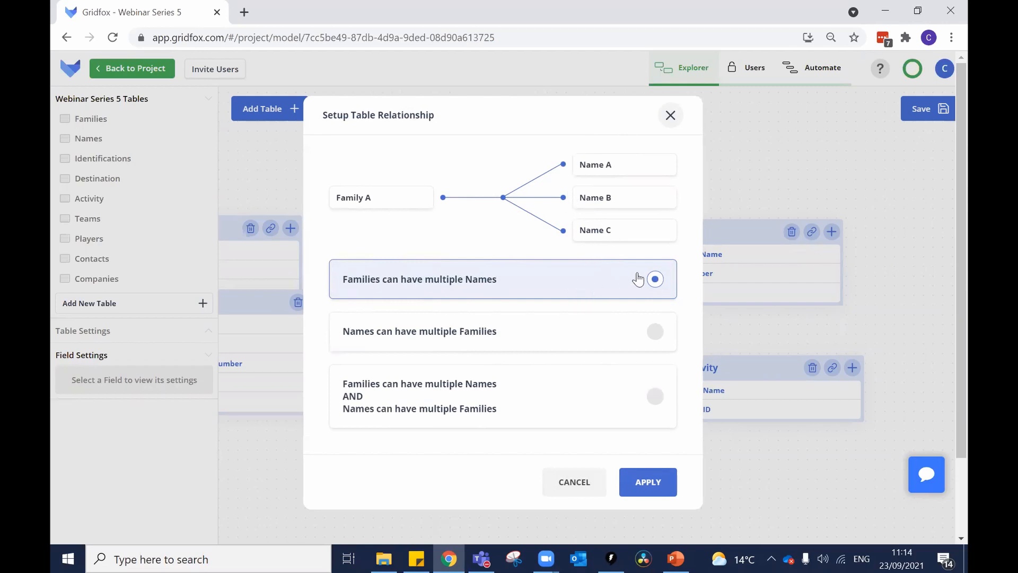
click(467, 338)
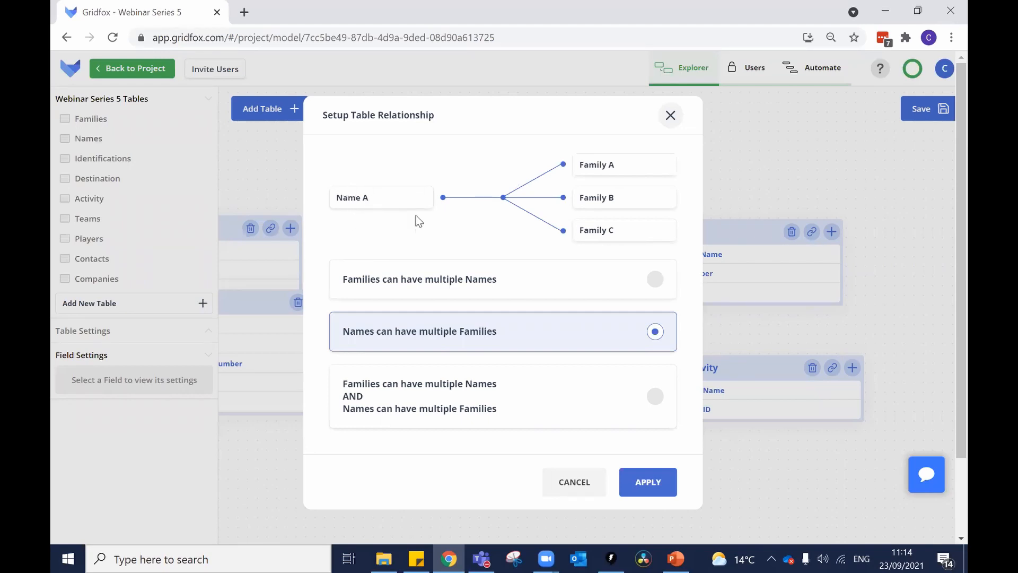
click(459, 287)
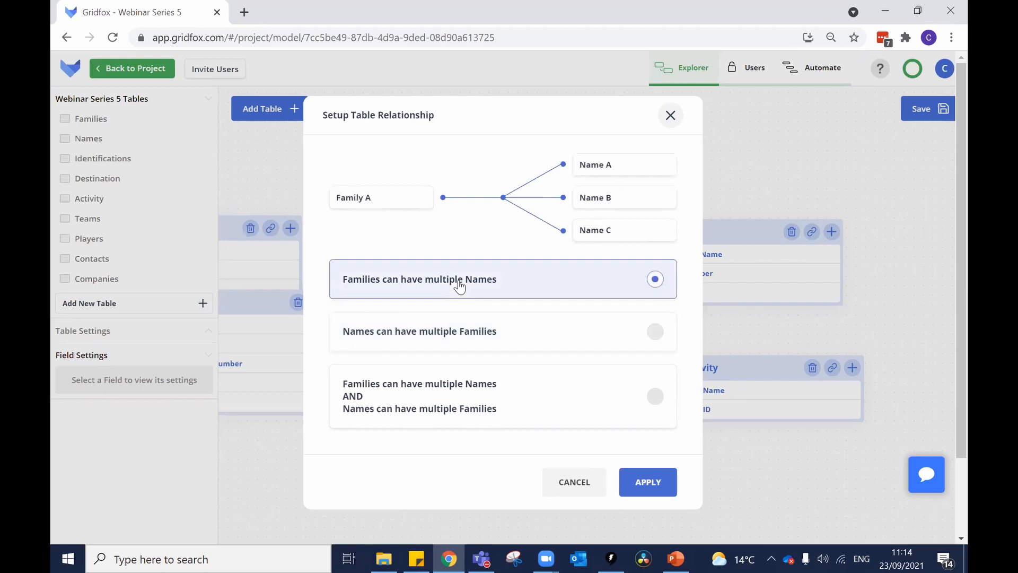
click(650, 475)
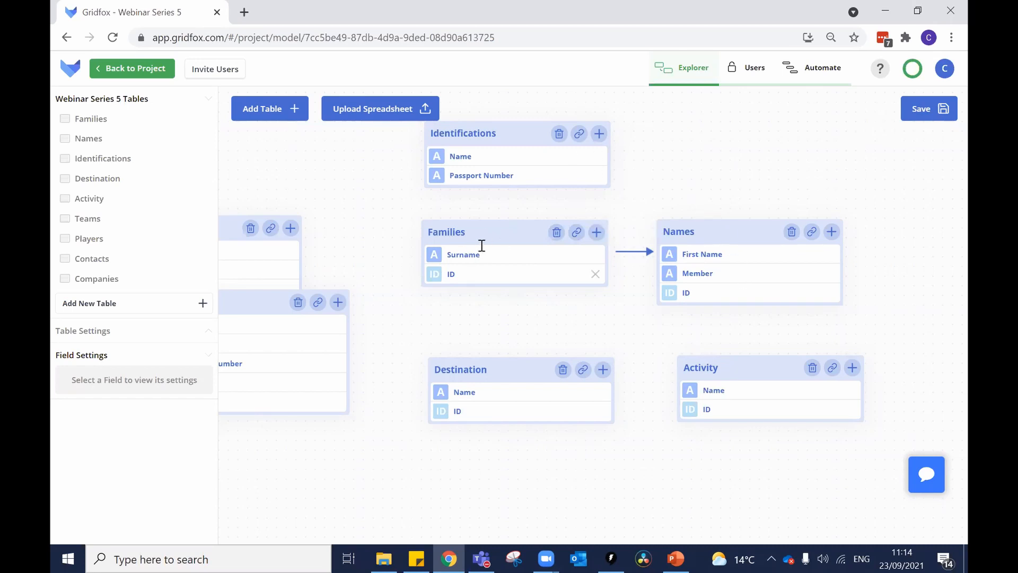
Step: Delete the relationship between the Families and Names tables
click(631, 252)
click(599, 313)
click(584, 333)
Step: Link Families to Names again as Families can have multiple Names, save the data model, and return to the project
drag(576, 232, 809, 232)
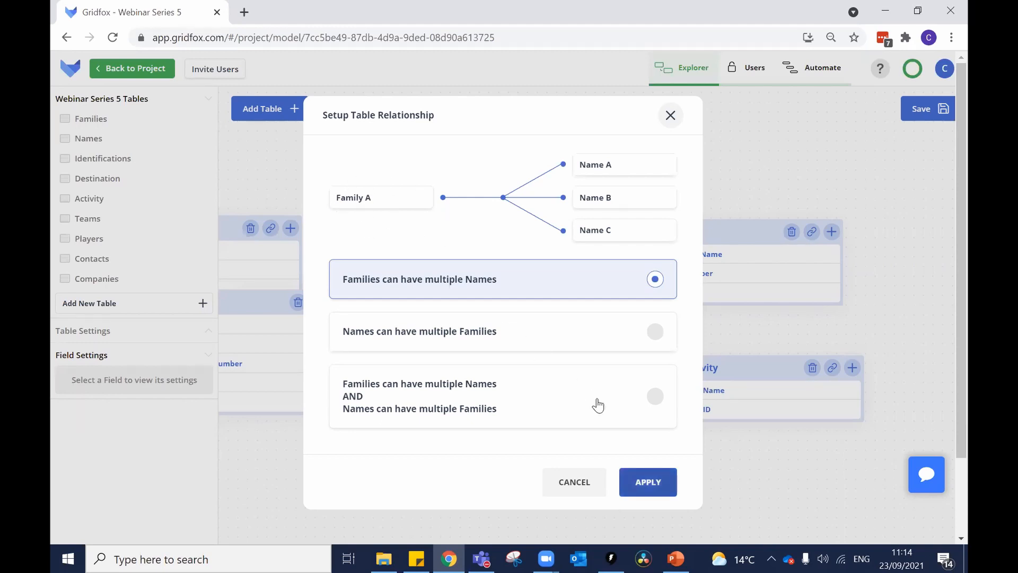
click(647, 481)
click(924, 113)
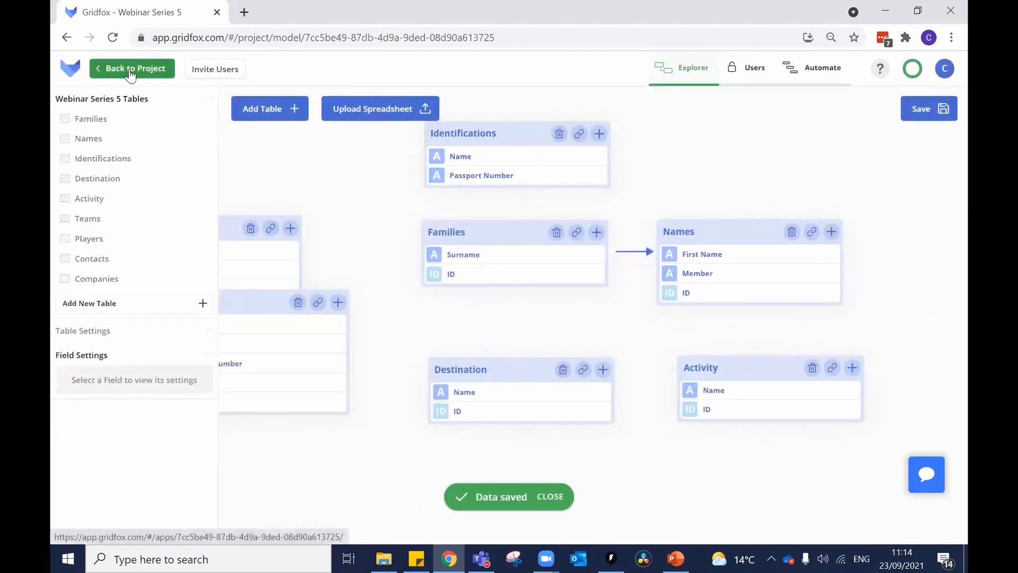
click(132, 71)
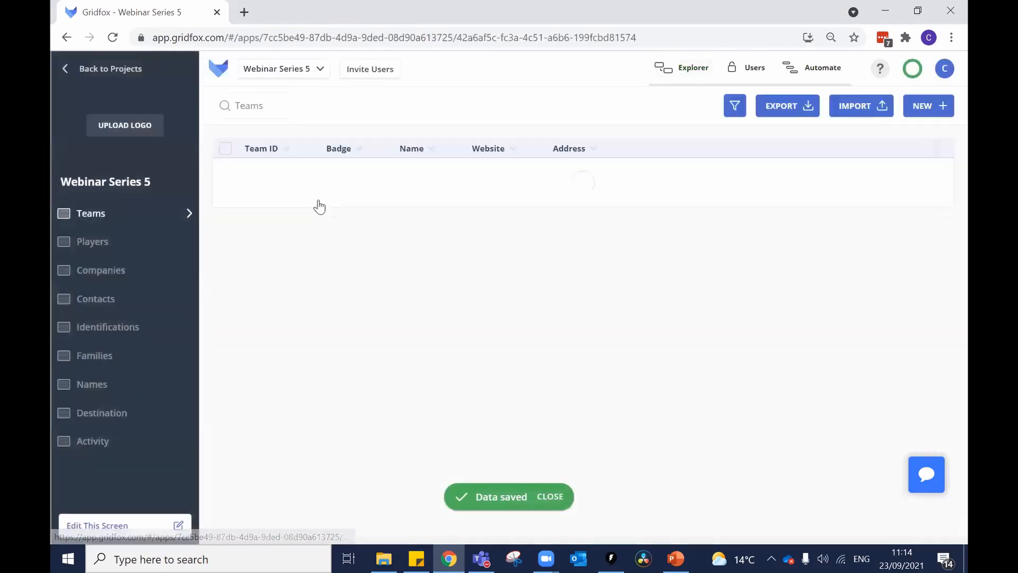
Step: Open the family record in Families, add all existing names to it, and save and close the record
click(130, 360)
click(312, 173)
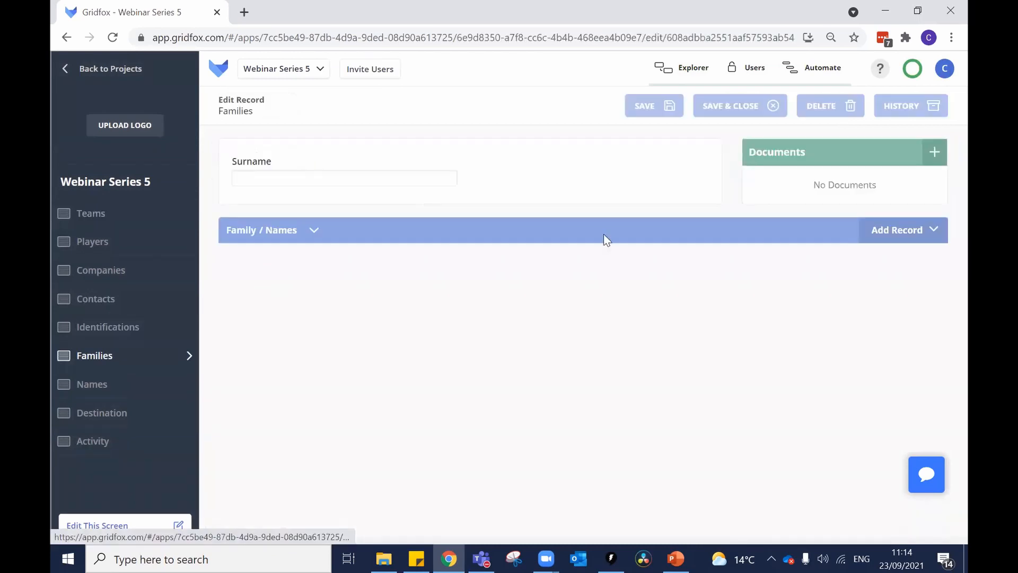
click(934, 229)
click(906, 283)
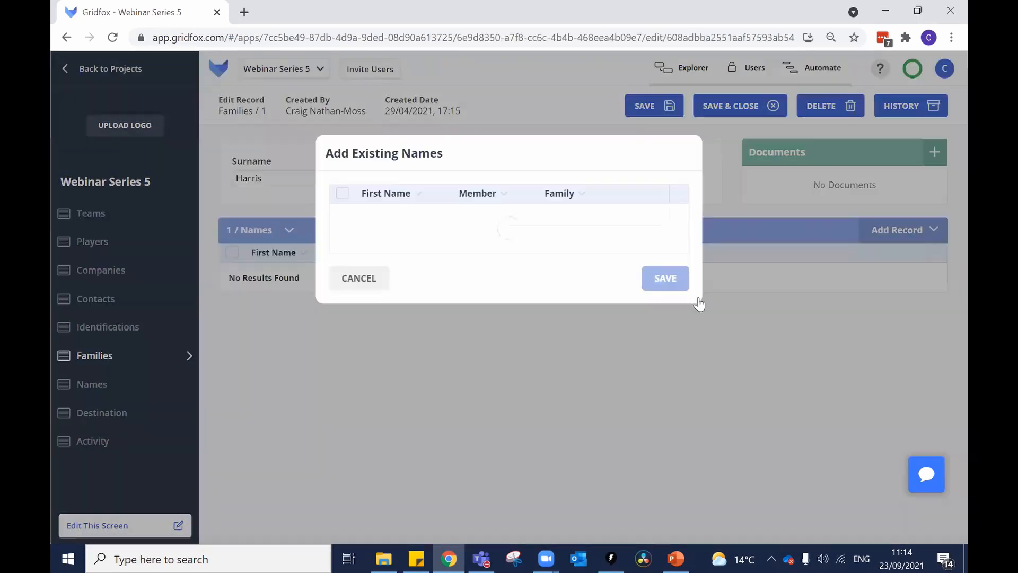
click(342, 194)
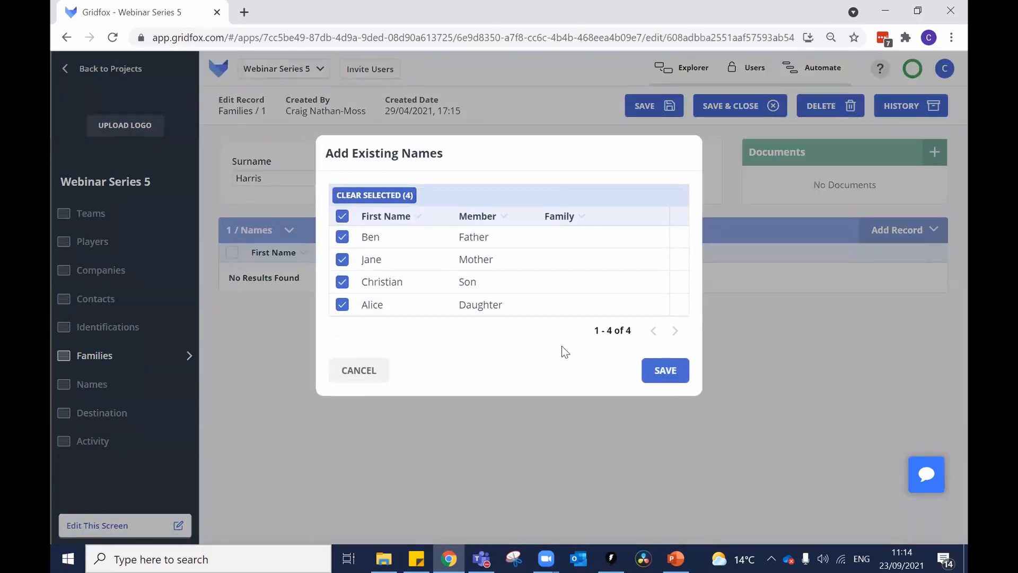
click(667, 371)
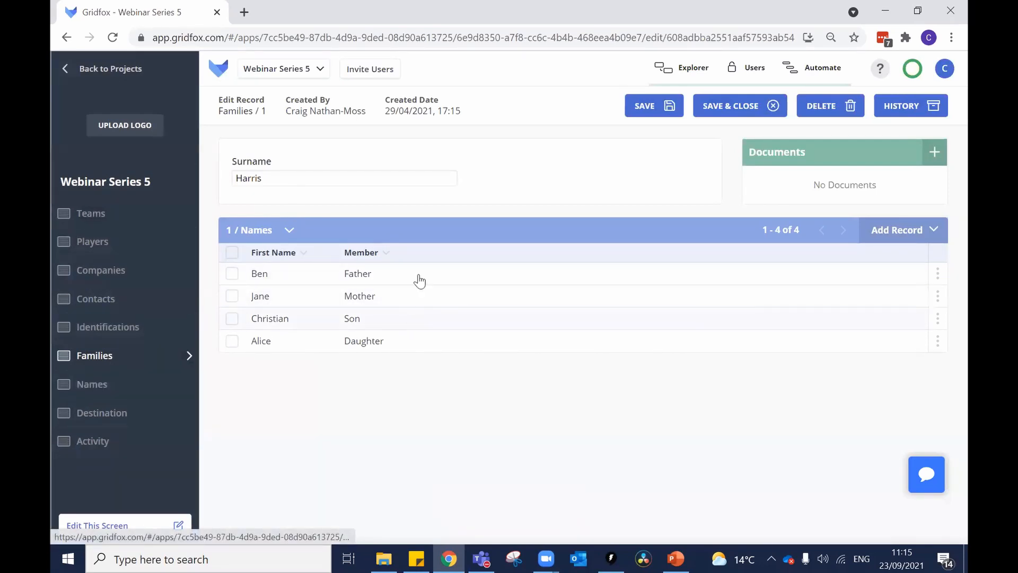
click(291, 175)
drag(311, 175, 209, 180)
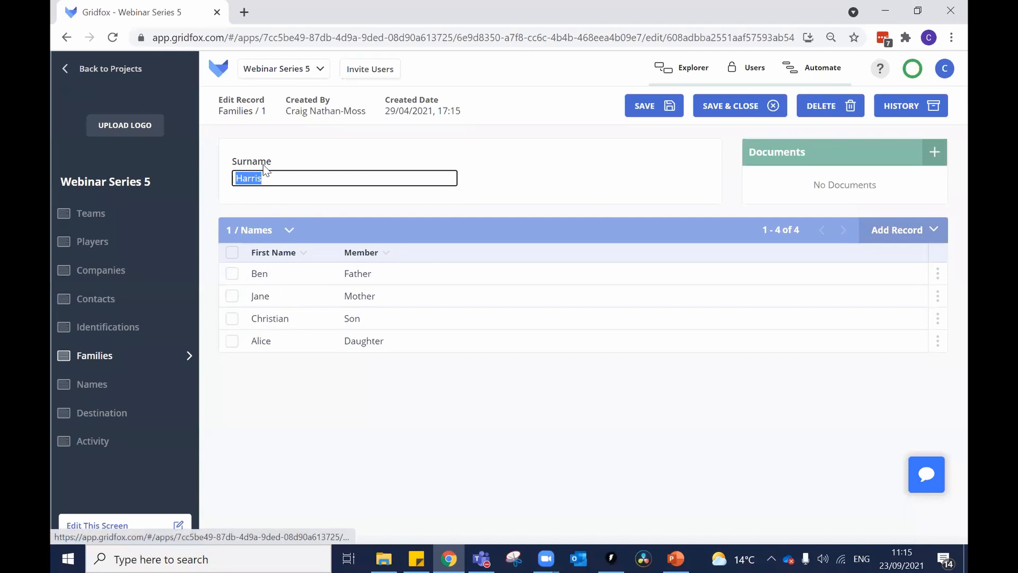
click(292, 178)
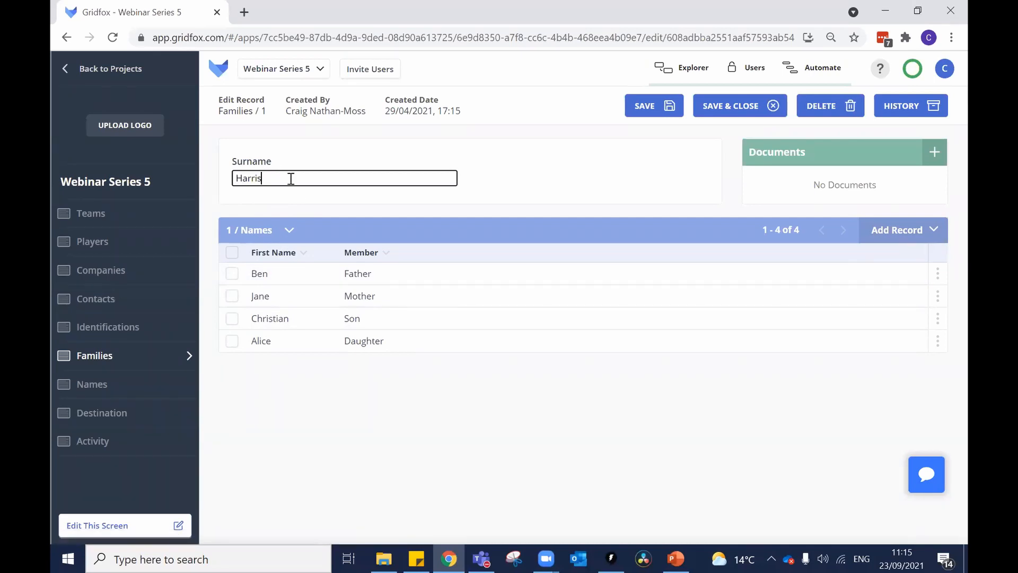
click(736, 107)
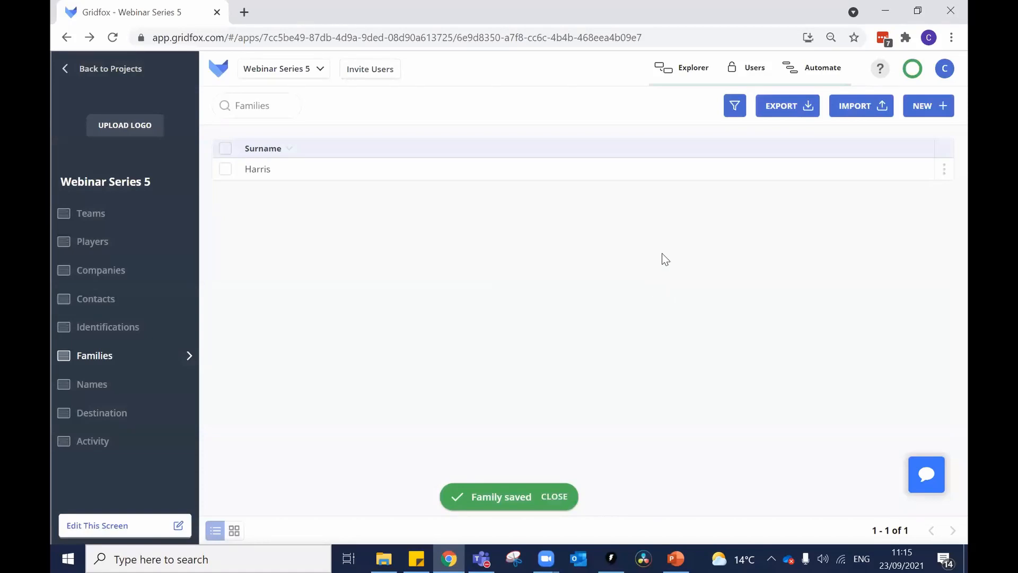
Step: Reopen the data model and delete the one-to-many relationship from Families to Names
click(694, 67)
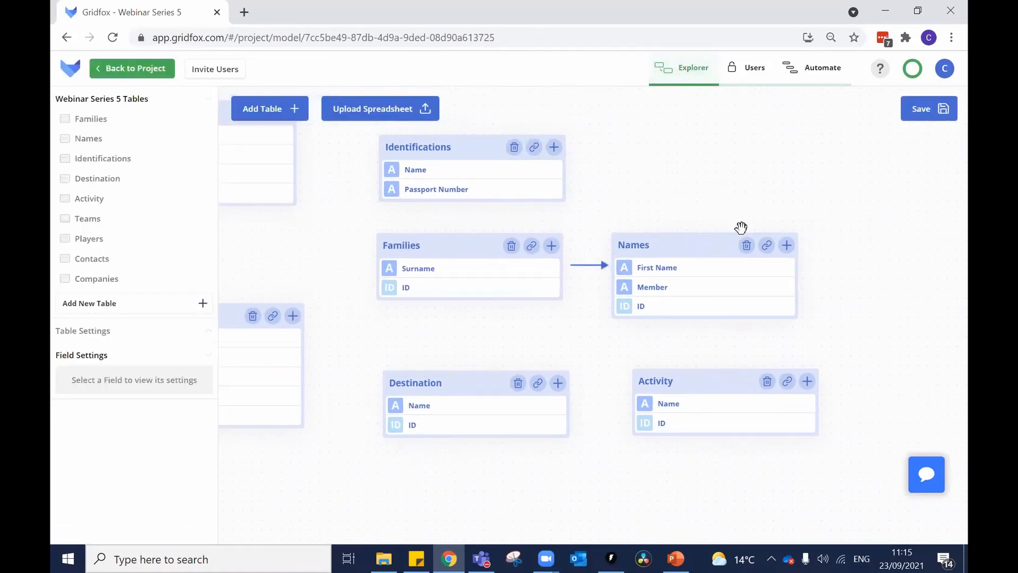
click(598, 268)
click(599, 326)
click(583, 341)
Step: Link Names to Families so that Names can have multiple Families, save the data model, and return to the project
click(767, 245)
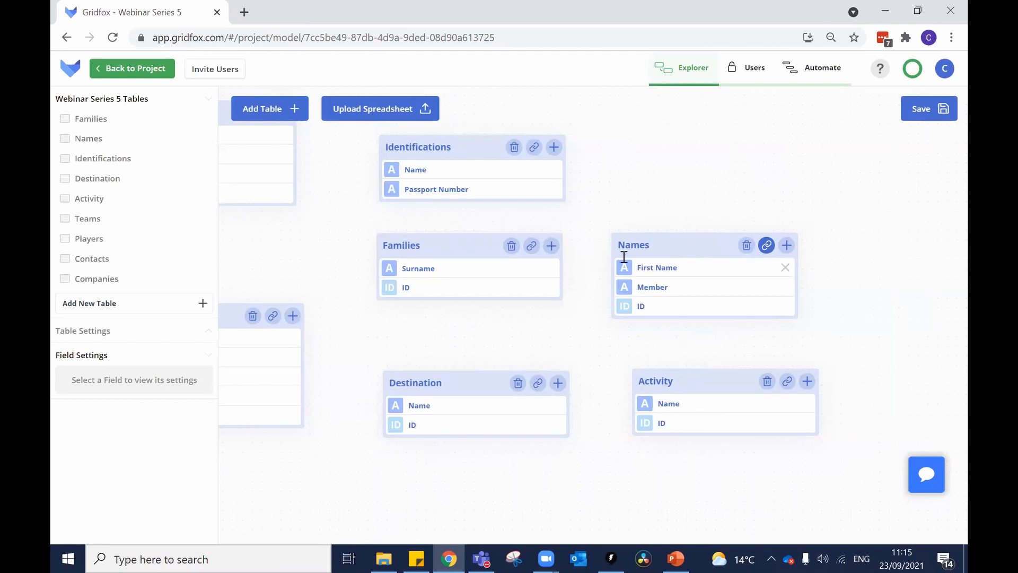
click(534, 248)
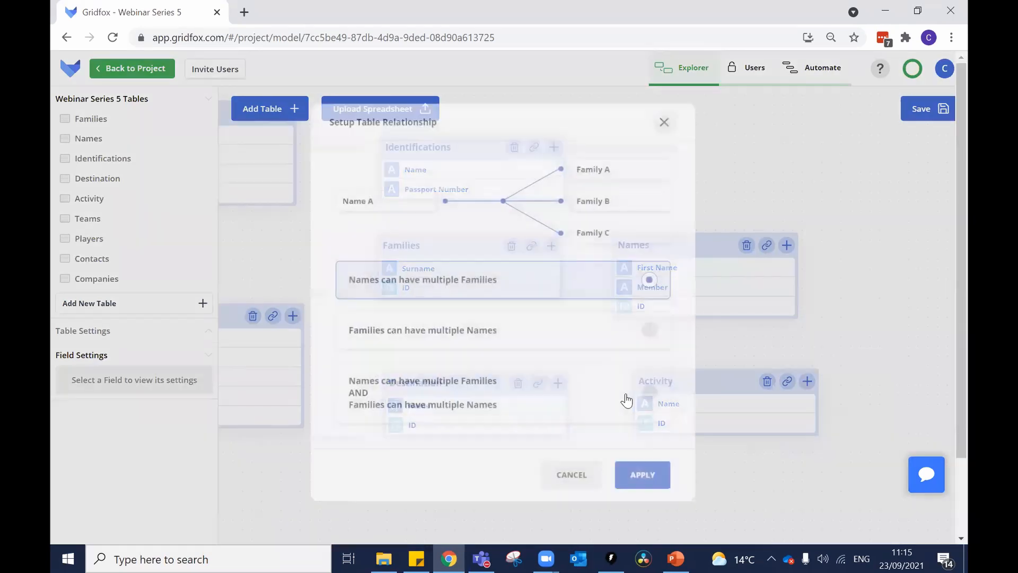
click(643, 475)
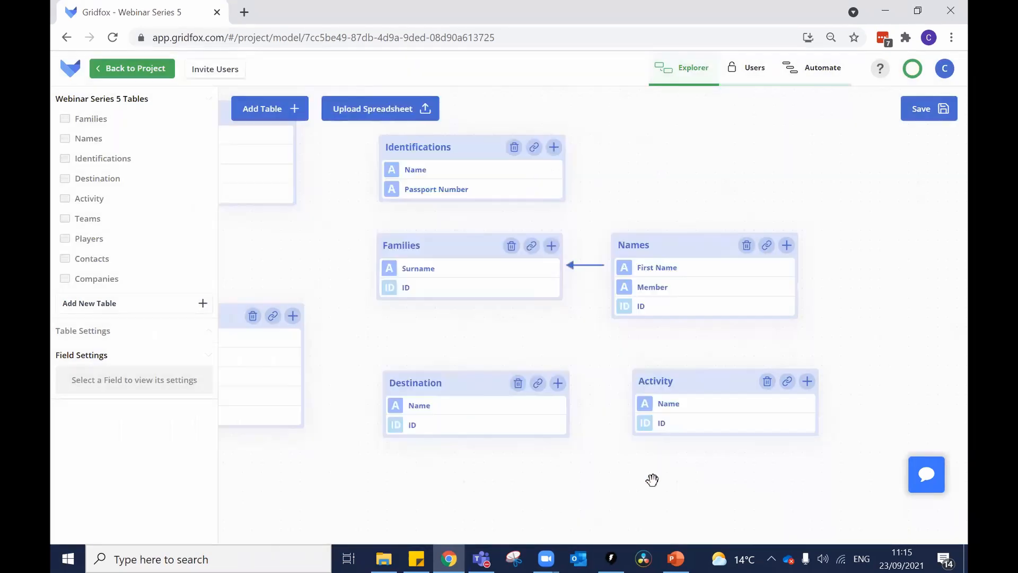
click(912, 116)
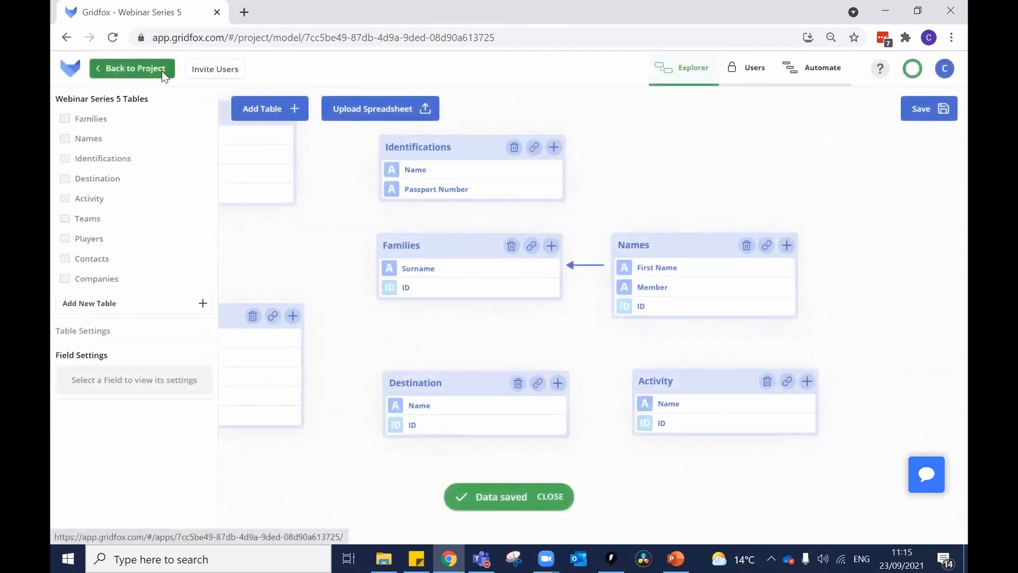
click(163, 73)
Step: View the family record in Families, and add the existing family to the father's record in Names
click(134, 357)
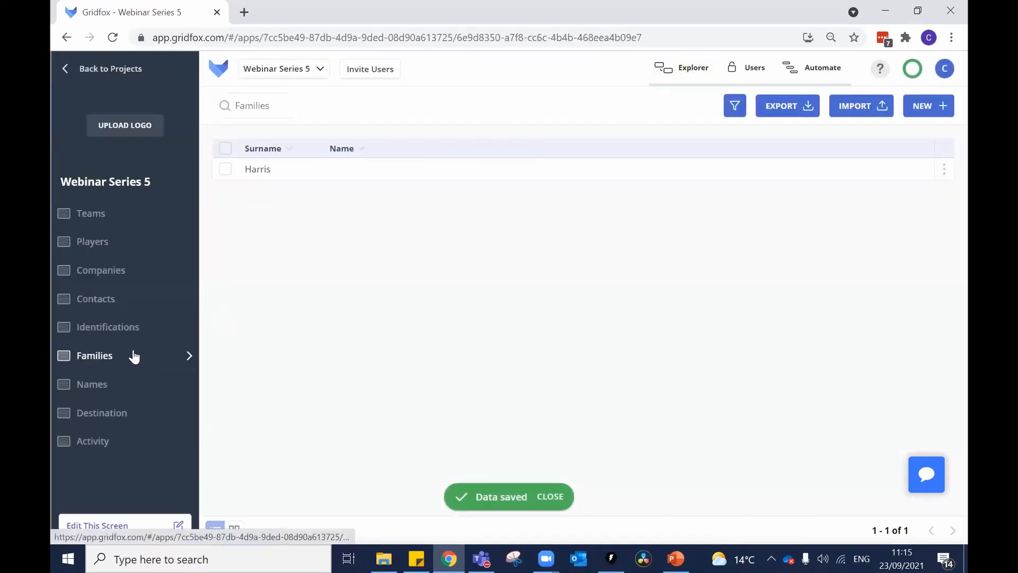
click(376, 170)
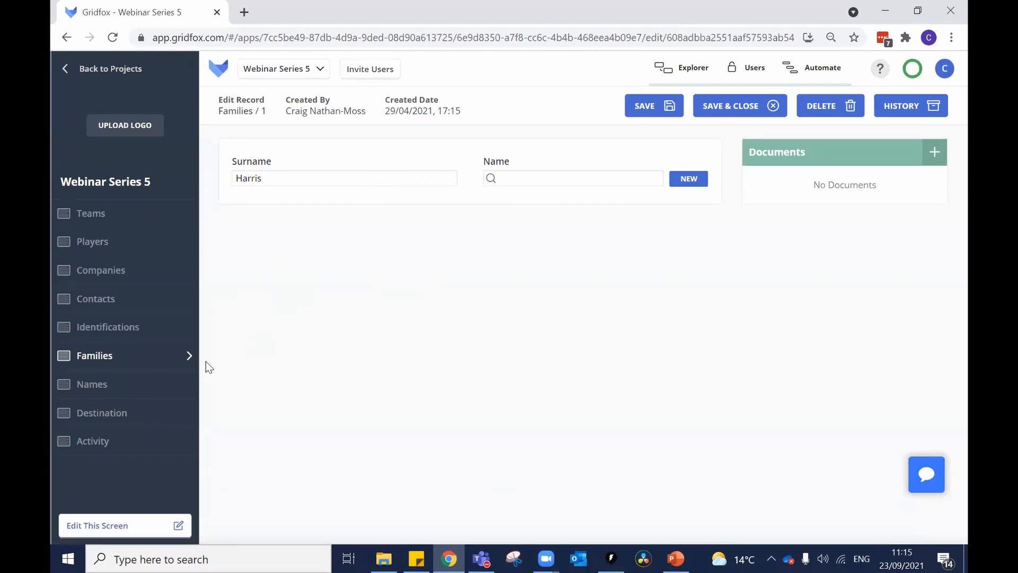
click(121, 392)
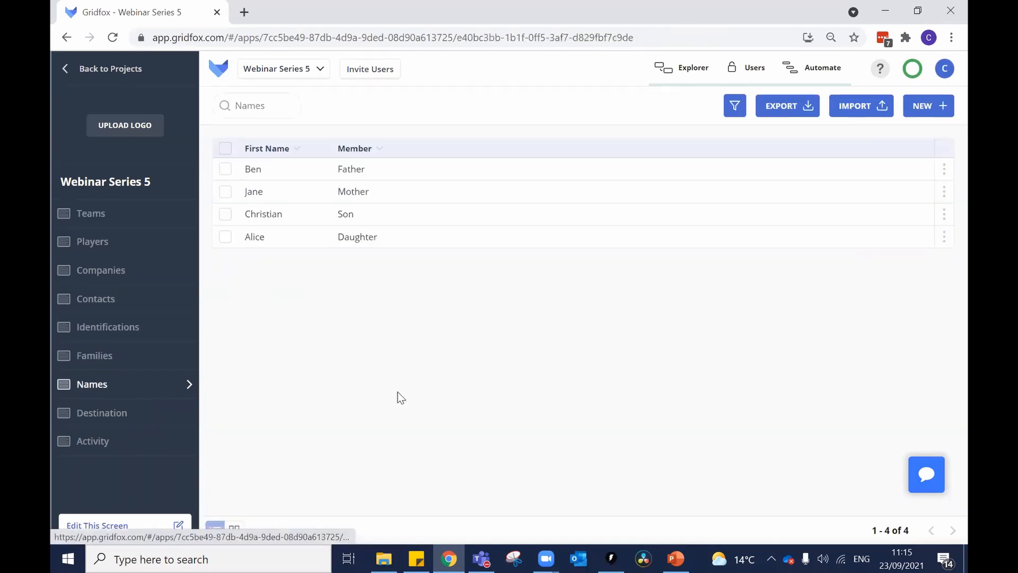
click(511, 177)
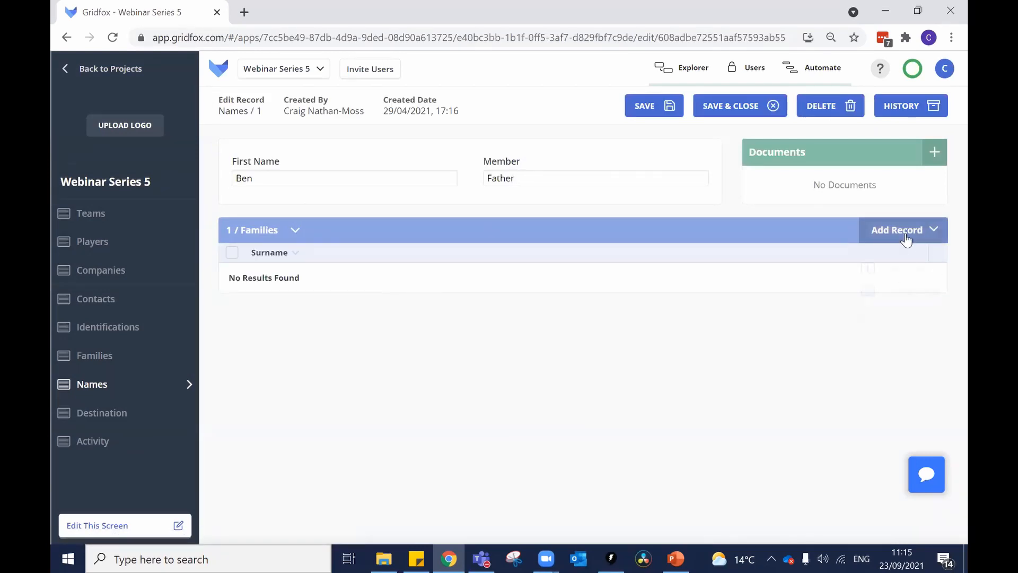
click(889, 286)
click(352, 218)
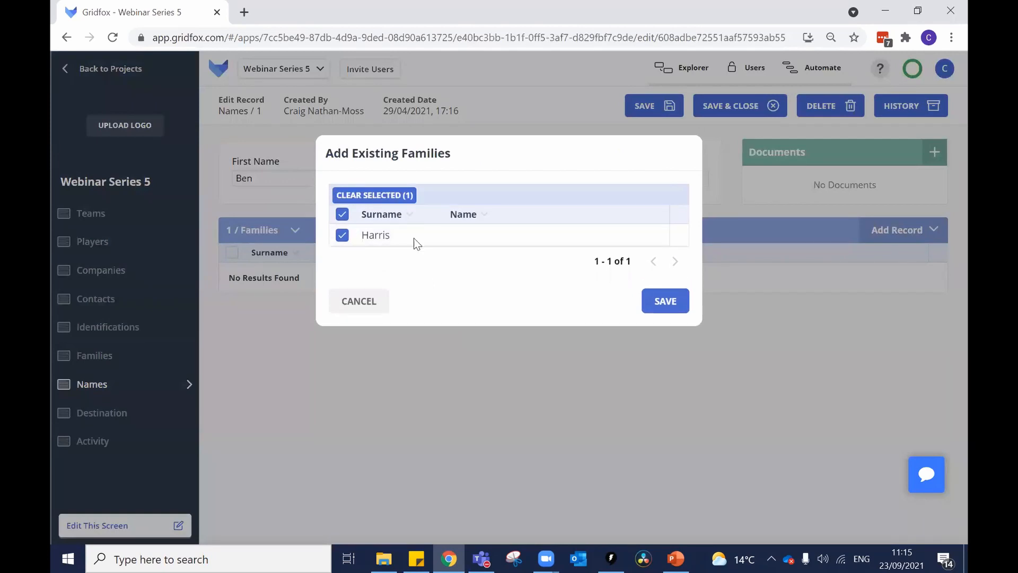
click(666, 304)
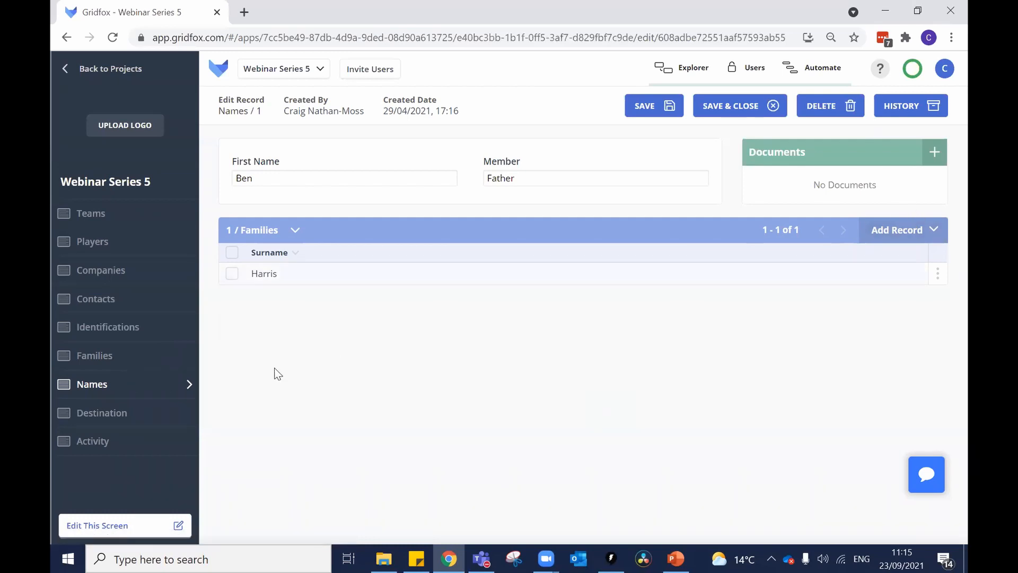
Step: Open the mother's record in Names and add the existing family to it
click(120, 354)
click(119, 385)
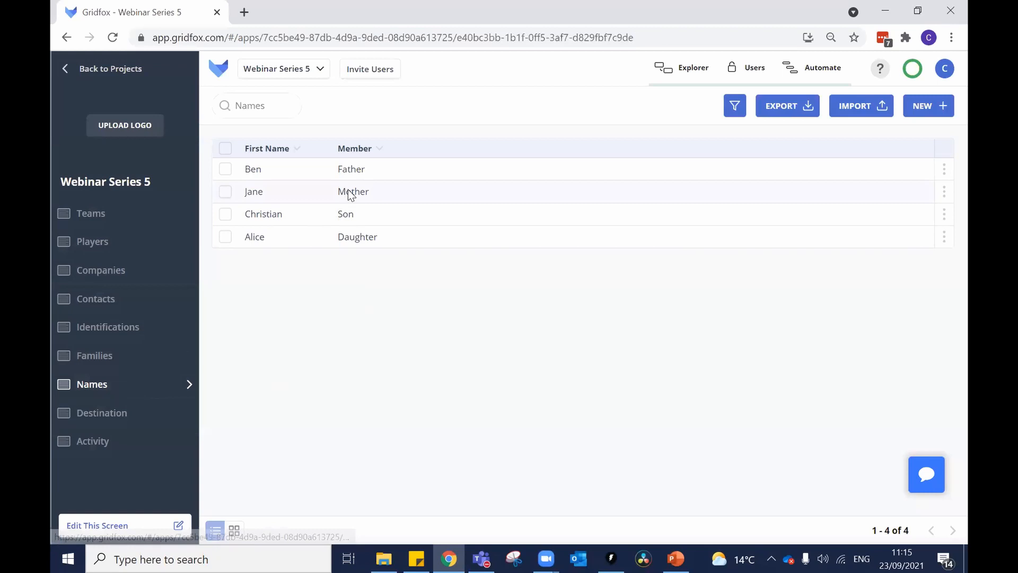
click(350, 195)
click(904, 230)
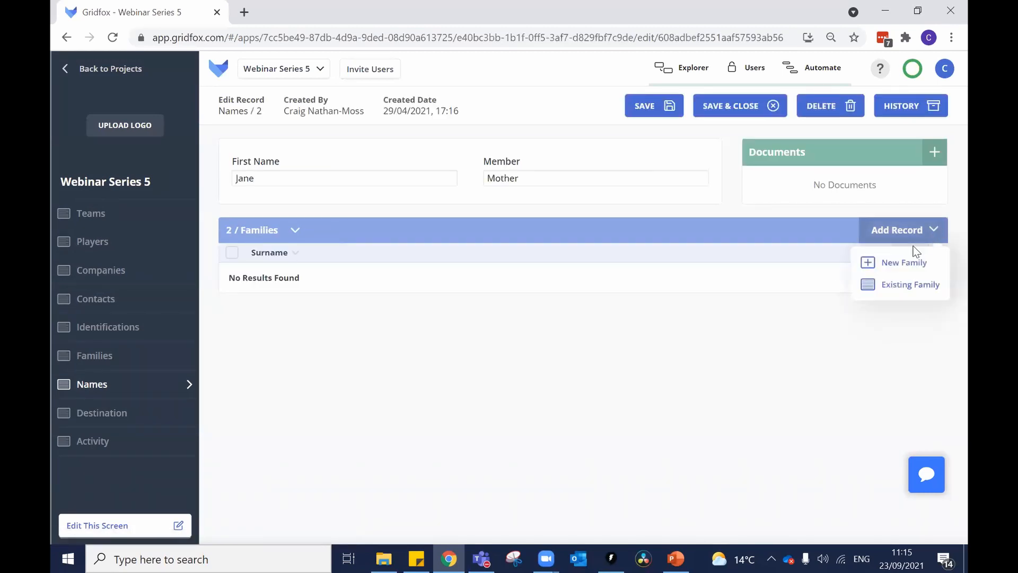
click(883, 284)
click(342, 216)
click(656, 303)
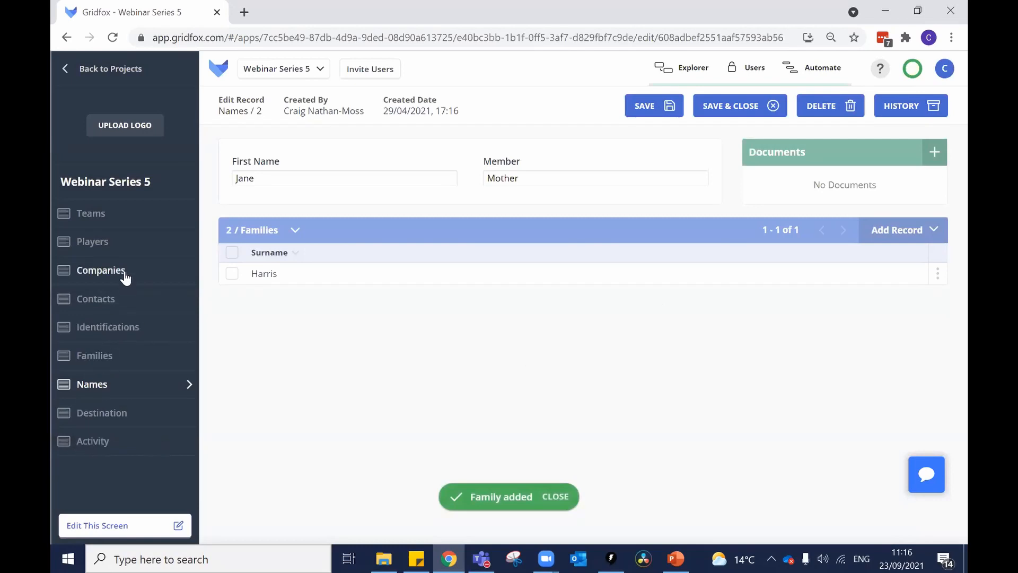
Step: Check the Name reference on the family record and the linked family on the mother's record in Names
click(104, 390)
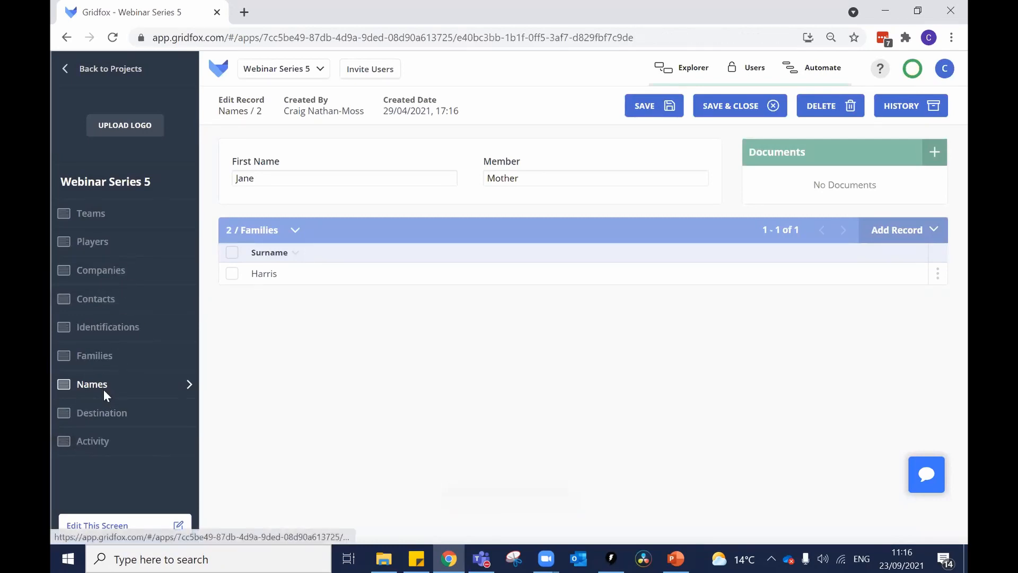
click(112, 355)
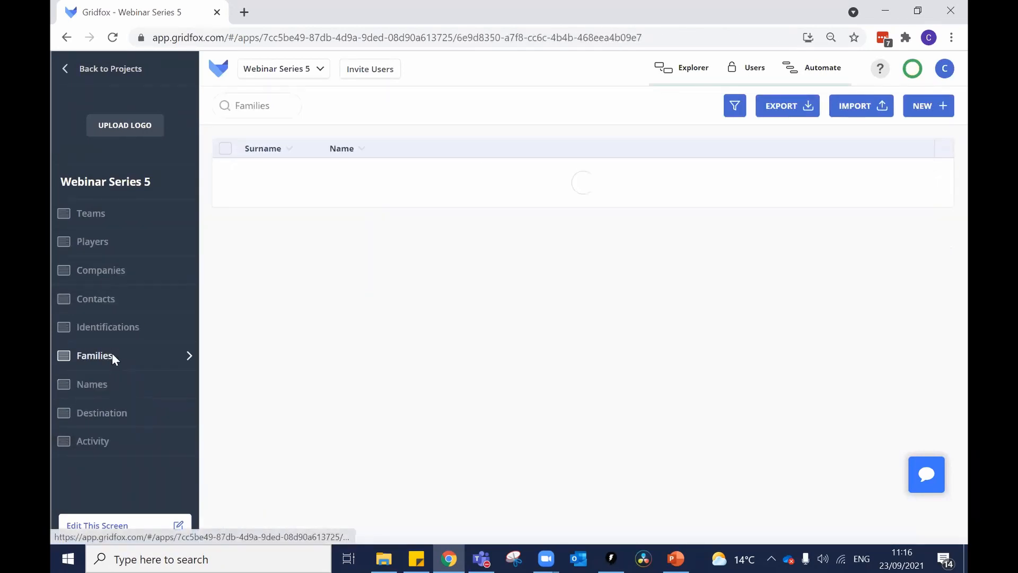
click(334, 170)
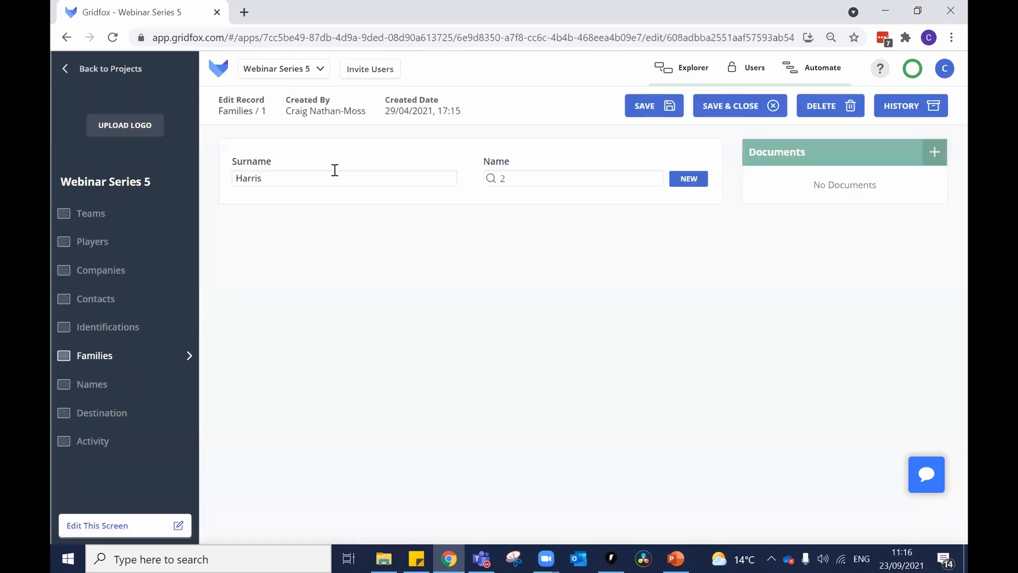
click(123, 381)
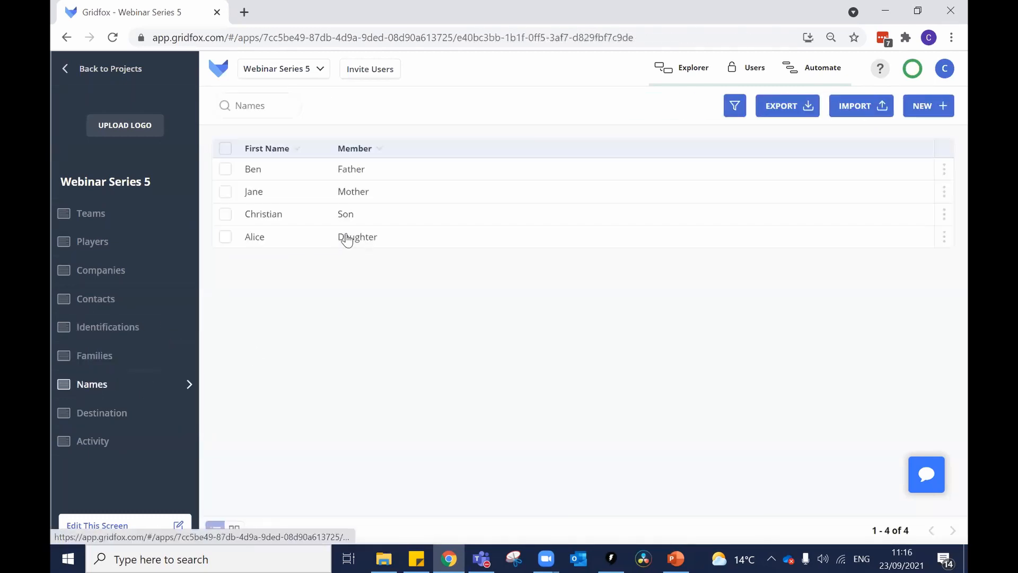
click(332, 187)
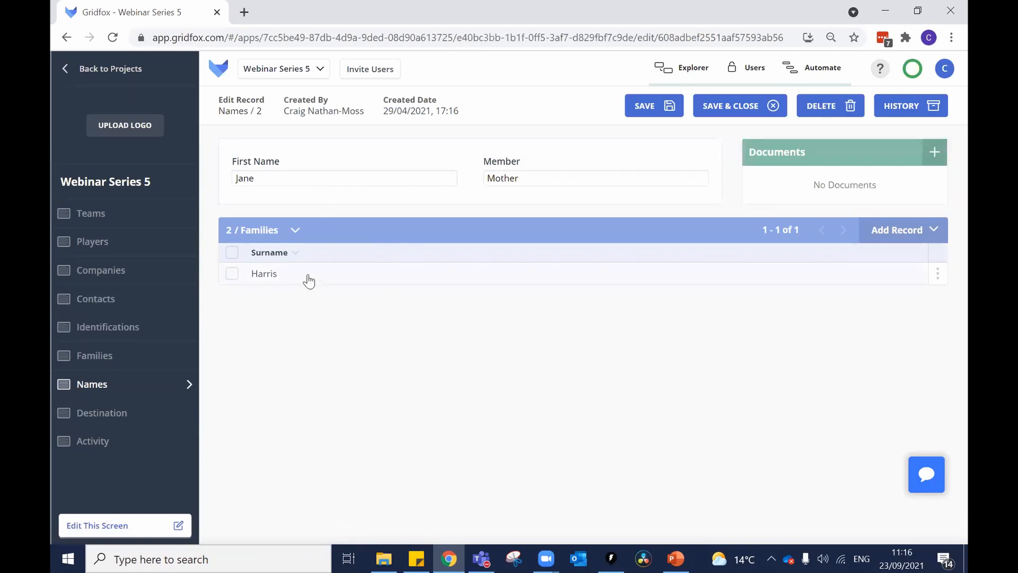
Step: Check the father's linked families in Names, and remove the relationship between Names and Families from the data model
click(100, 387)
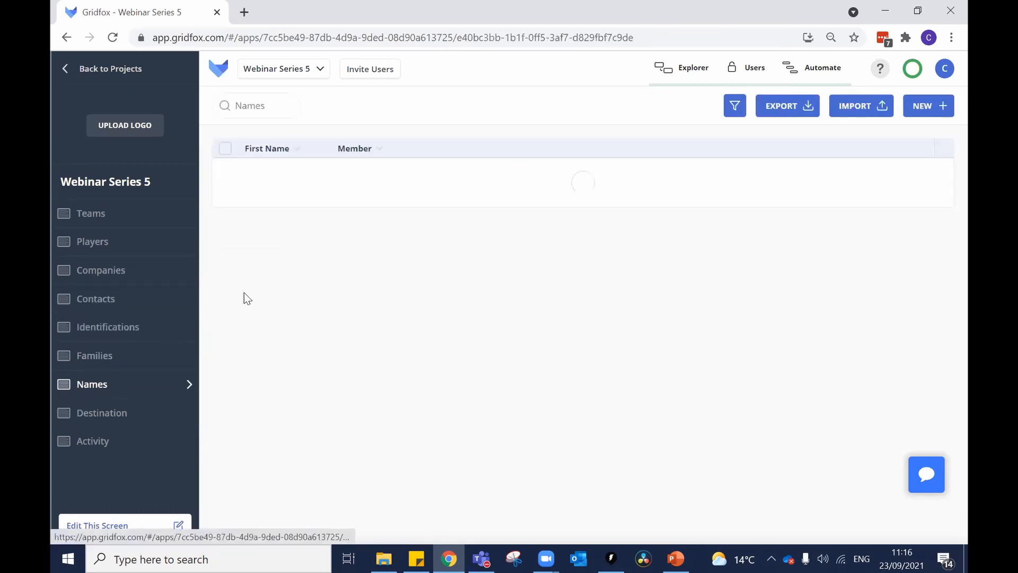
click(326, 170)
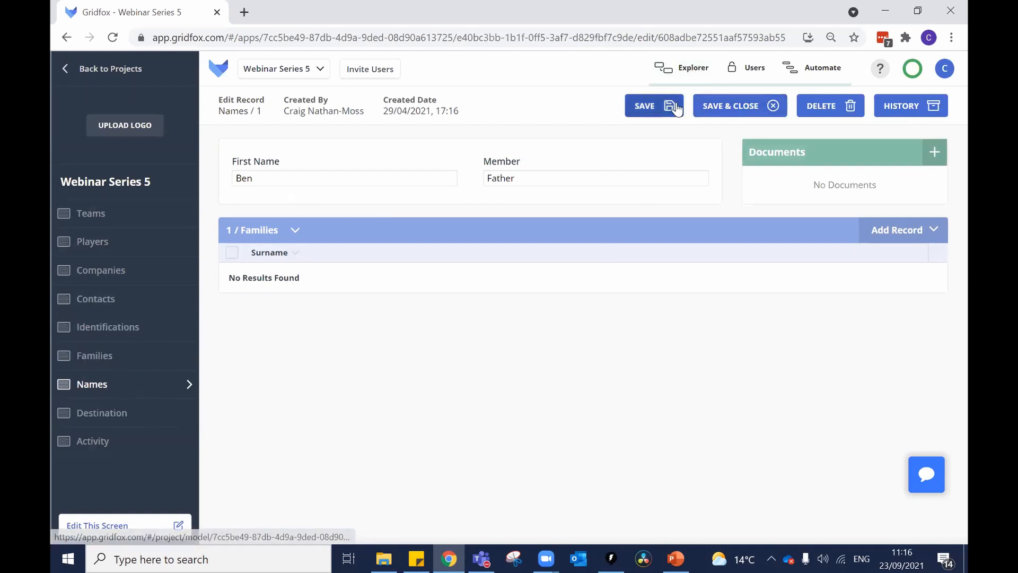
click(700, 69)
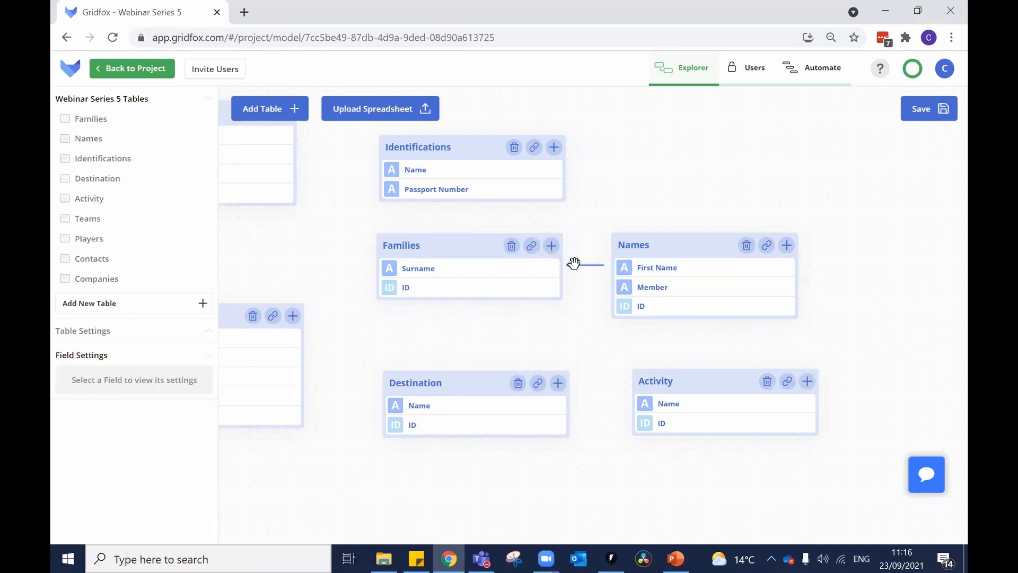
click(577, 265)
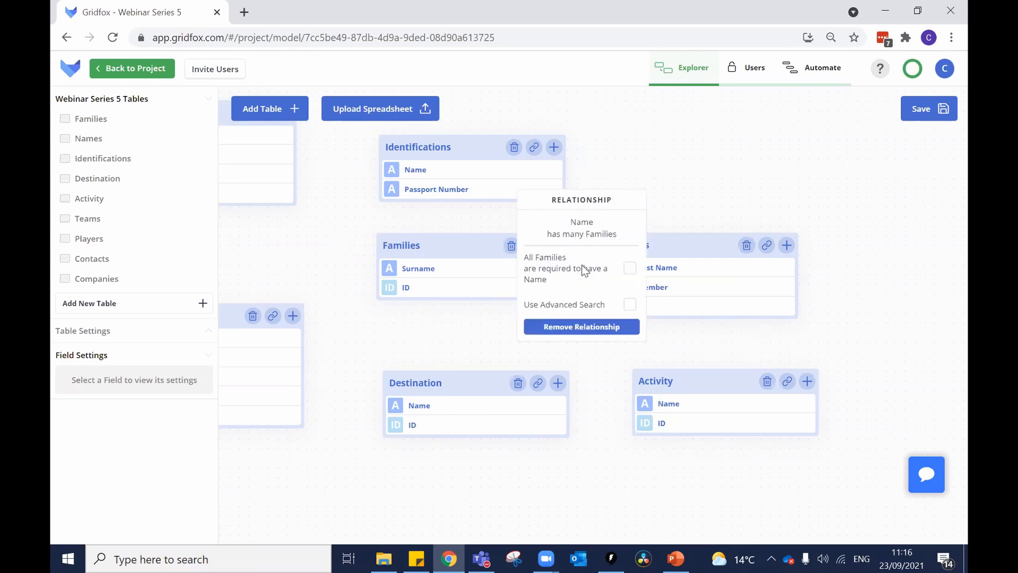
click(583, 265)
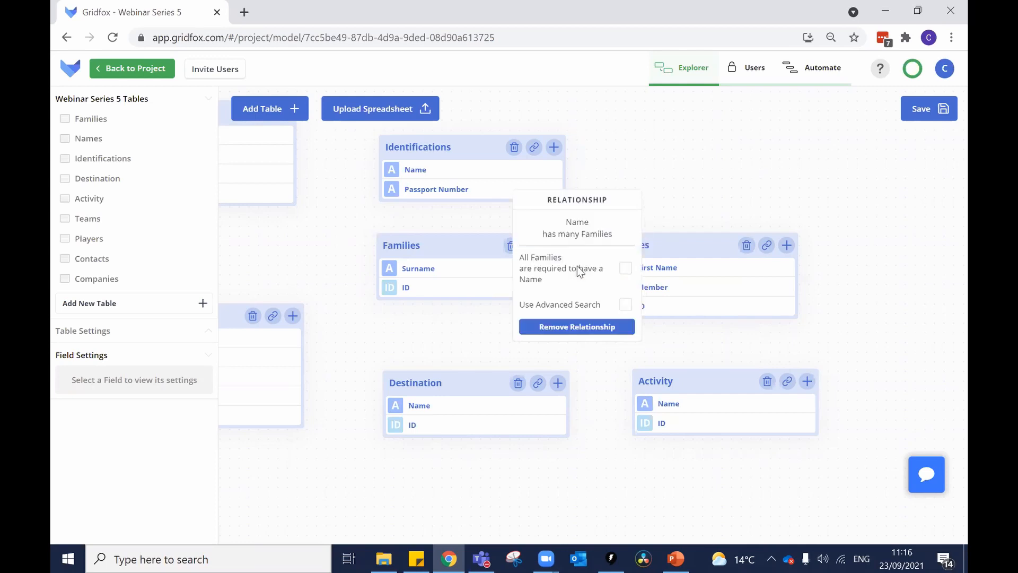
click(578, 327)
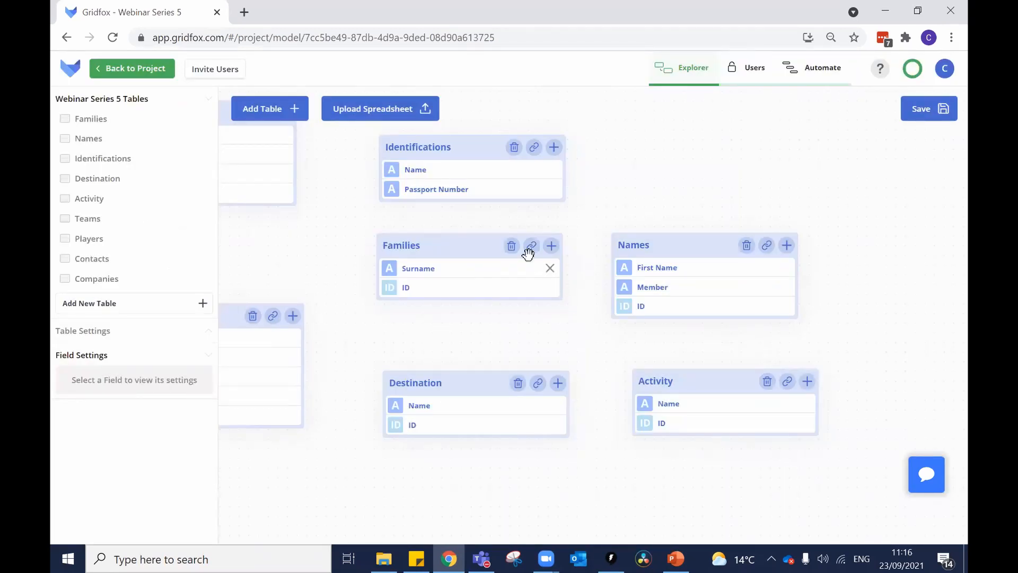
Step: Link Families to Names so that Families can have multiple Names, and save the data model
drag(529, 248, 767, 245)
click(645, 482)
click(921, 110)
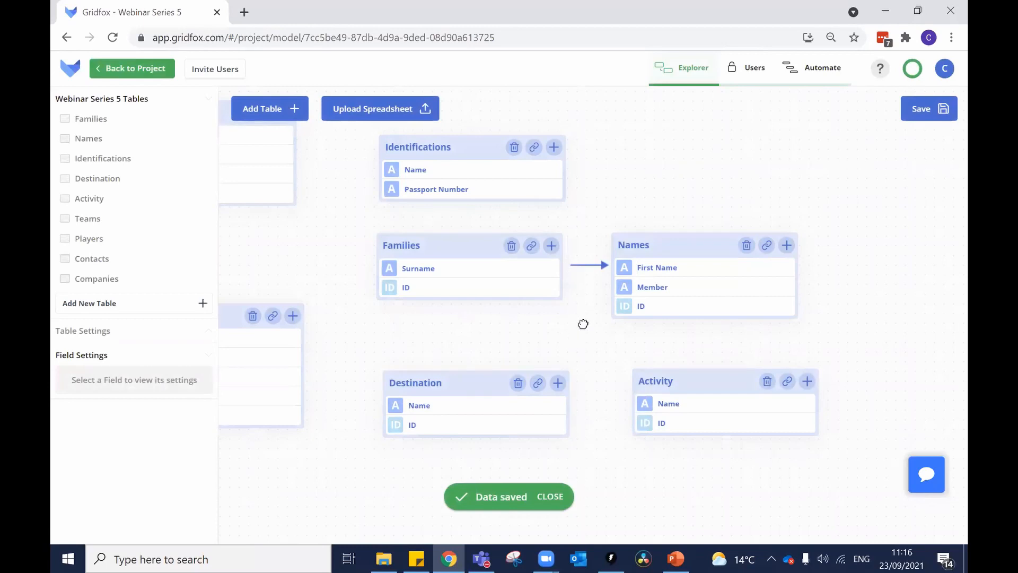
Step: Review the relationship options available between Destination and Activity, and close the setup without applying one
scroll(583, 324, down, 2)
scroll(576, 246, down, 1)
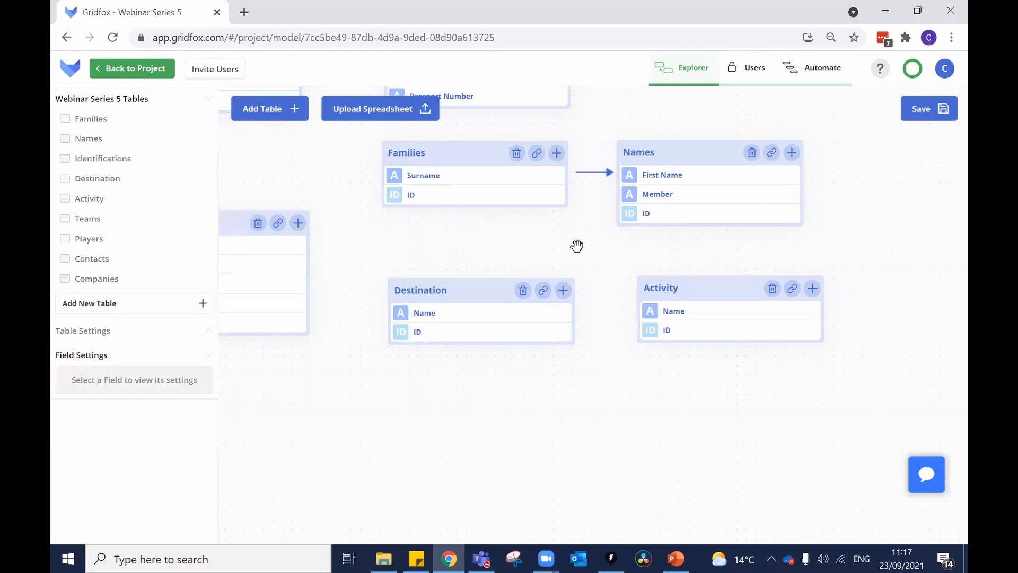
drag(481, 290, 481, 287)
click(542, 287)
click(793, 288)
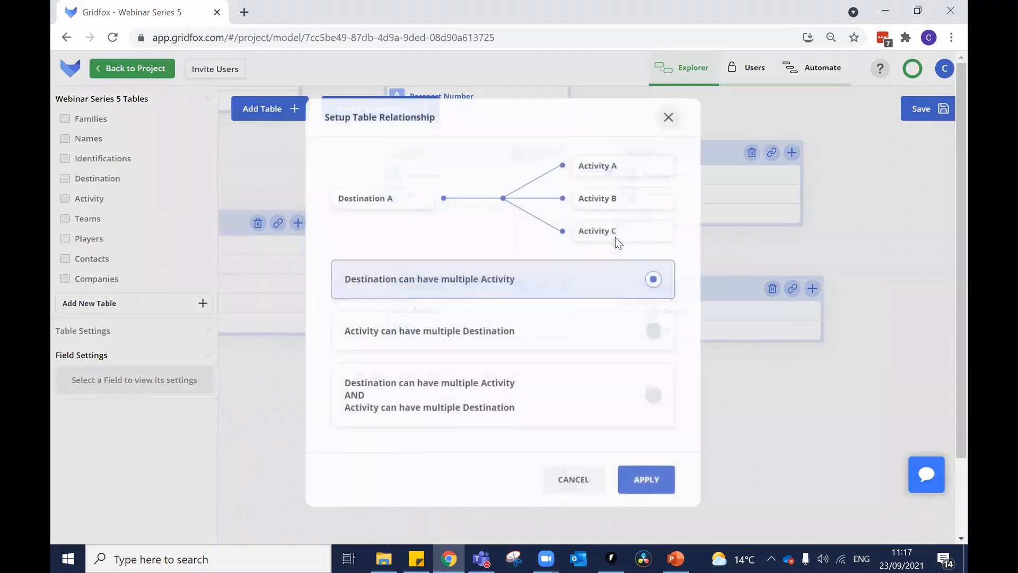
scroll(503, 303, down, 1)
scroll(493, 273, up, 1)
scroll(520, 244, down, 1)
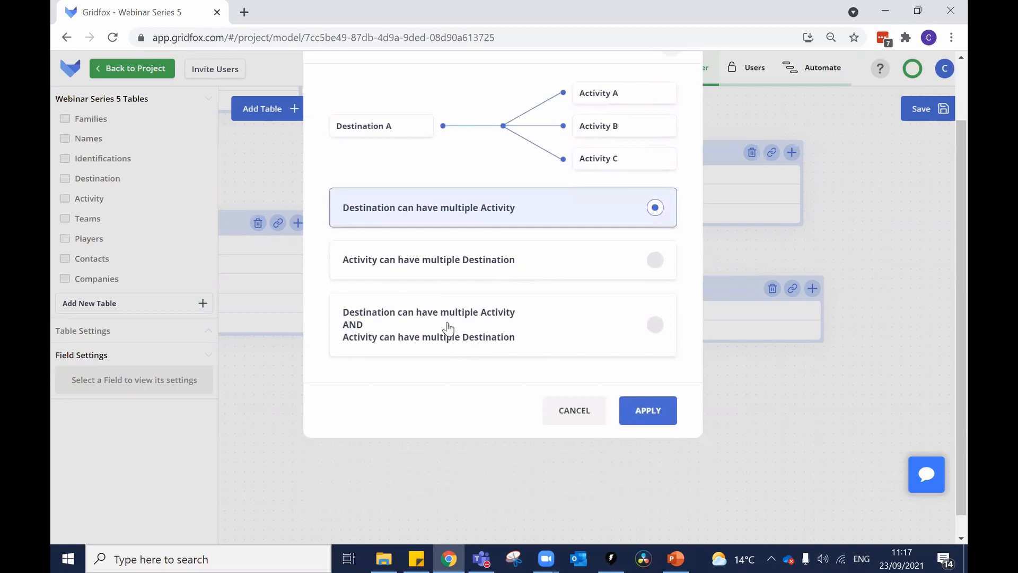
click(878, 409)
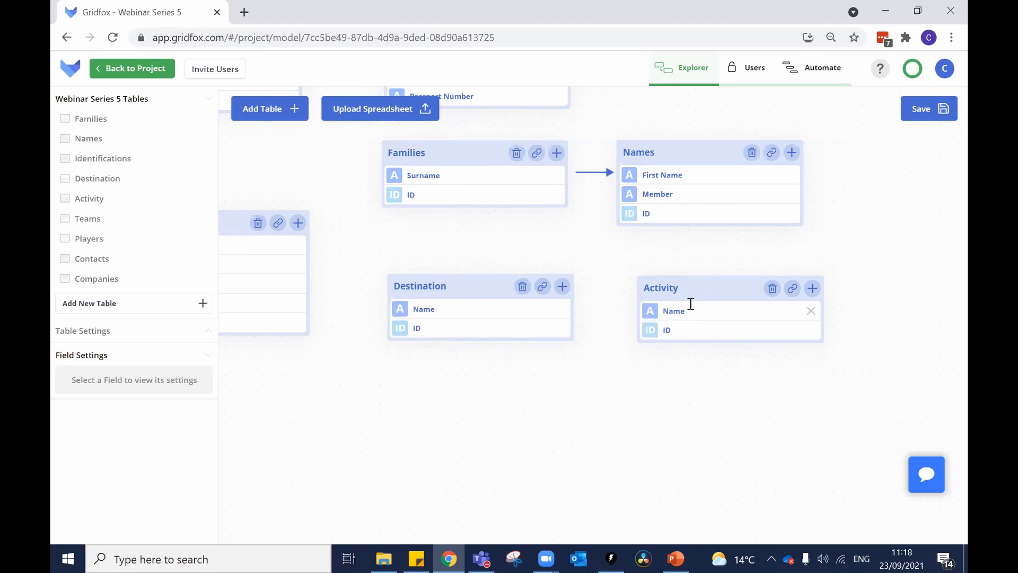
Step: Link Destination and Activity with a direct relationship where each can have multiple of the other, and save the data model
drag(693, 285, 691, 282)
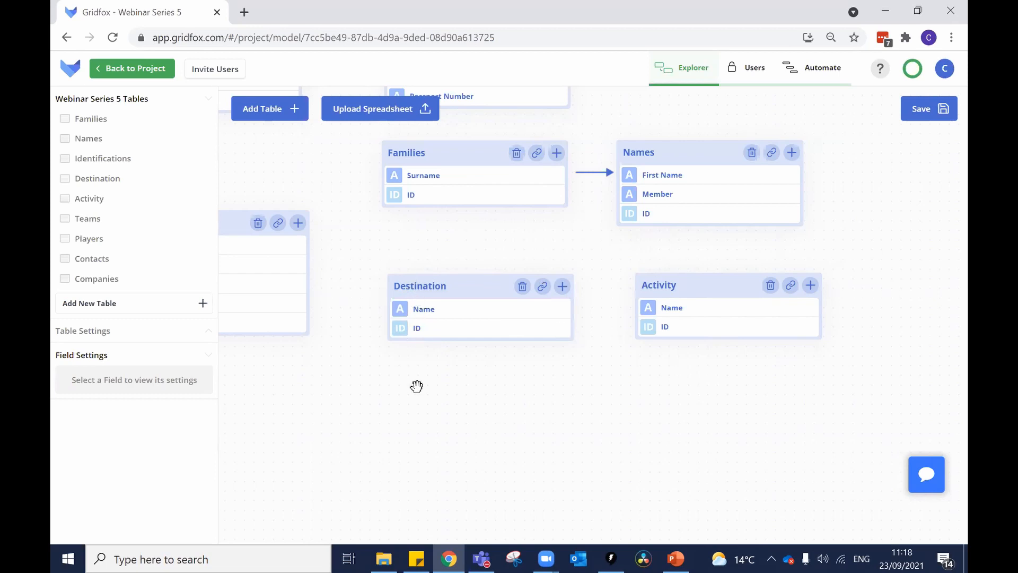
drag(542, 286, 787, 285)
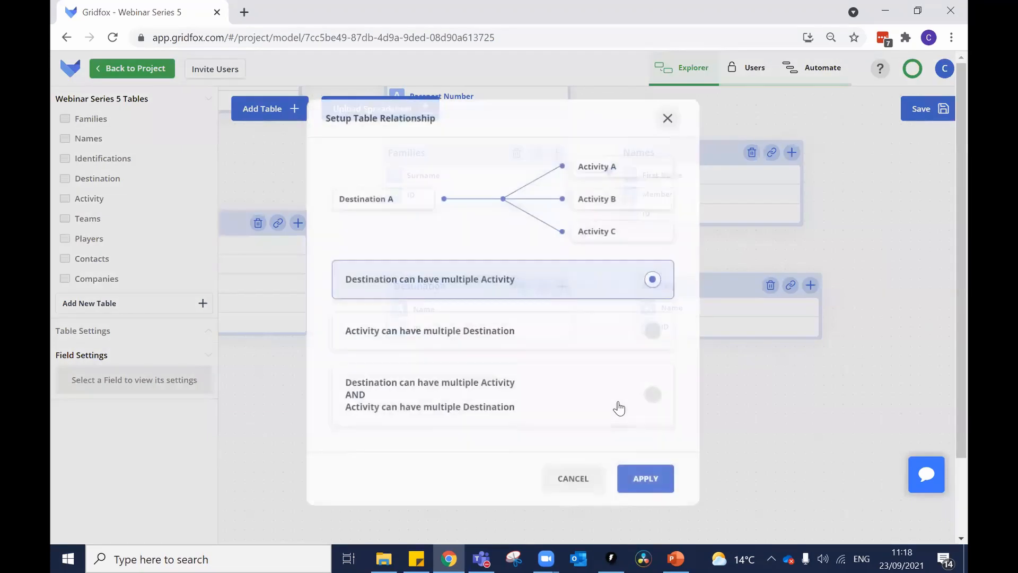
click(501, 388)
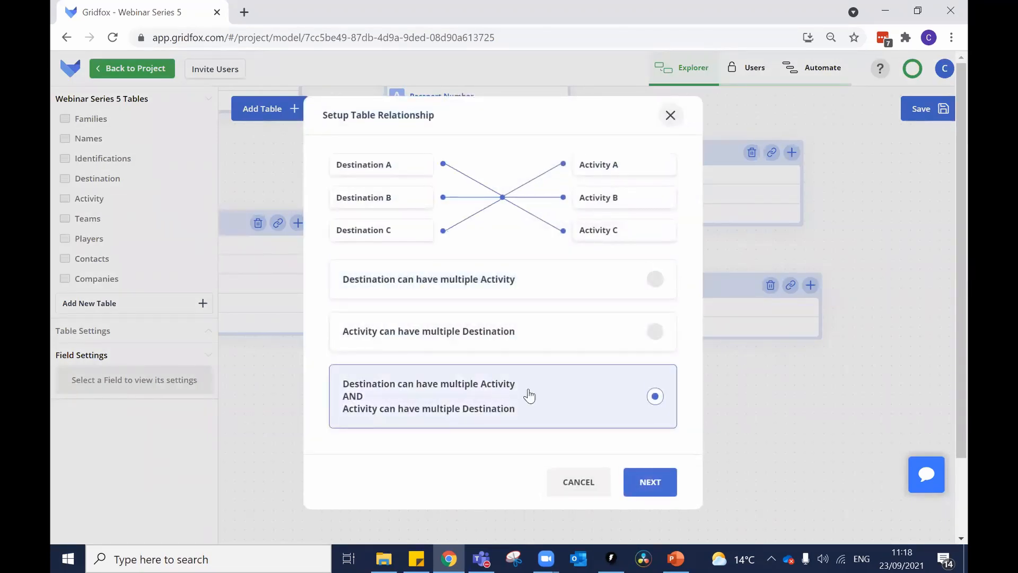
click(648, 481)
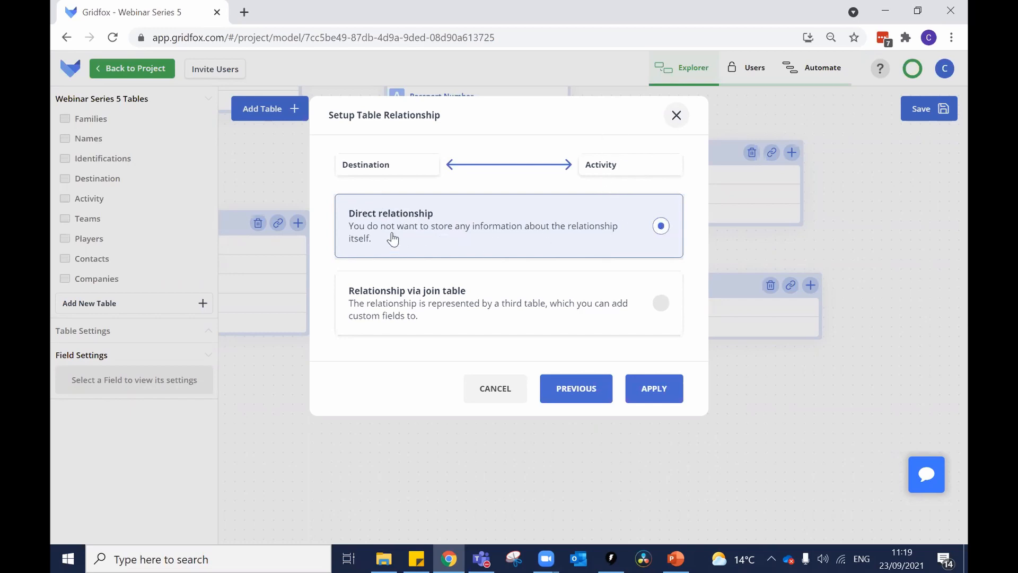
click(654, 389)
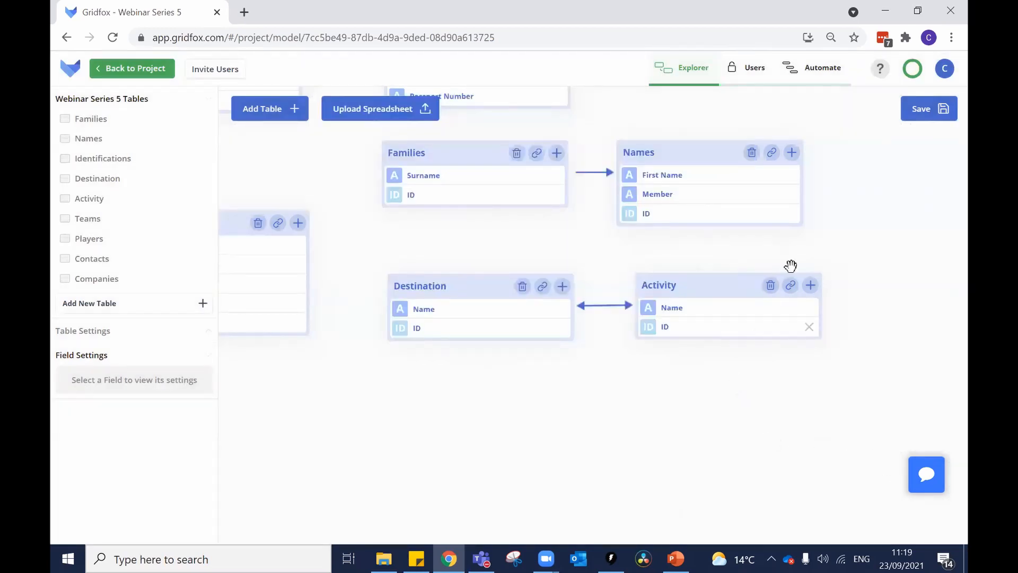
click(911, 118)
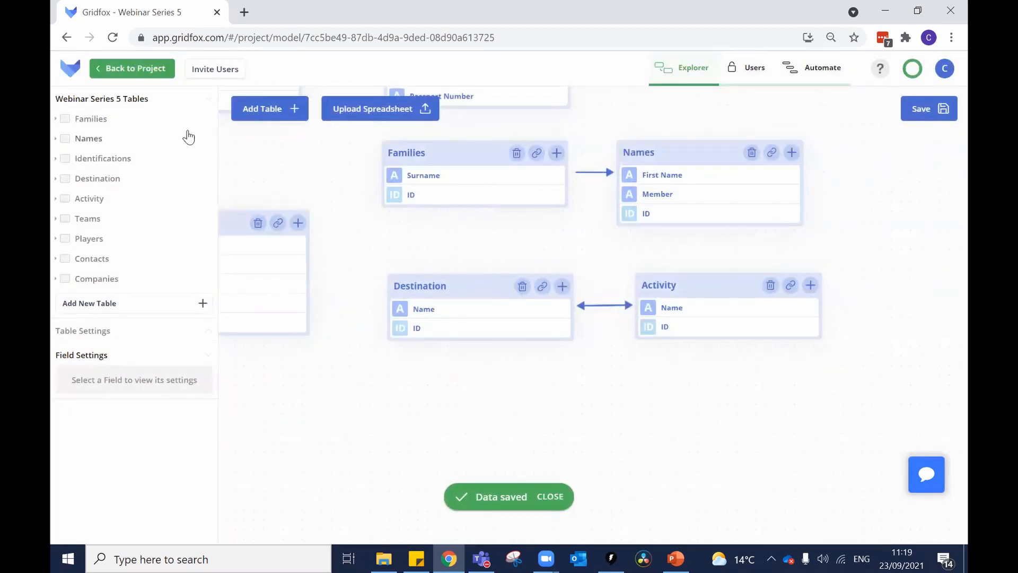
Step: Return to the project and add the existing activities Wine Tasting and Theatre to the Germany record in Destination
click(143, 74)
click(121, 410)
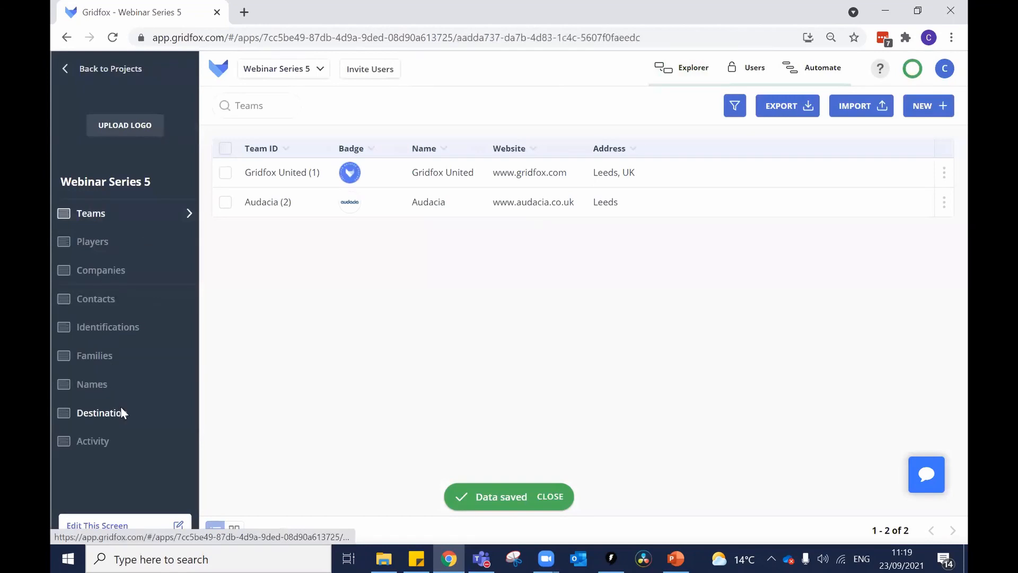
click(350, 170)
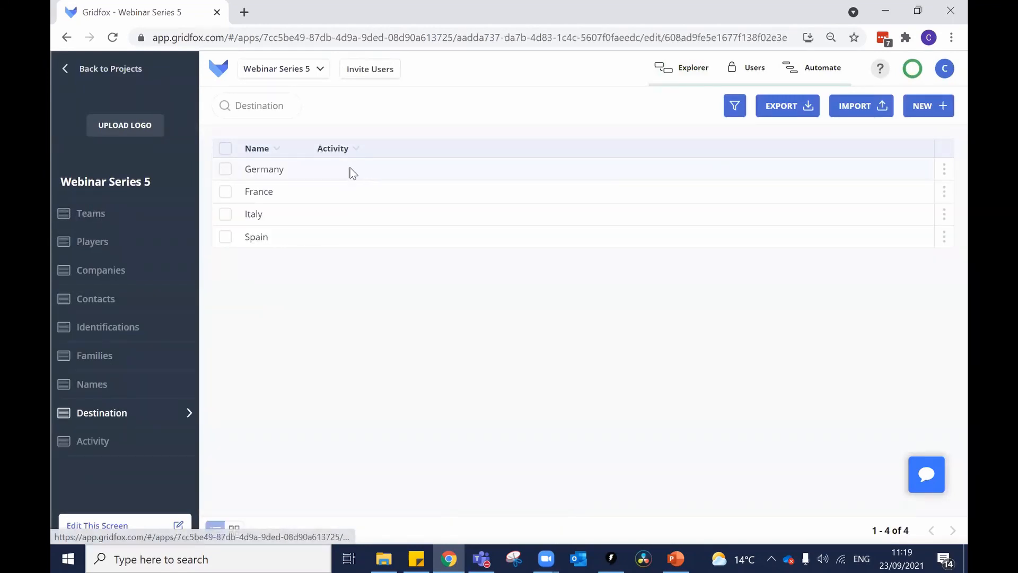
click(934, 222)
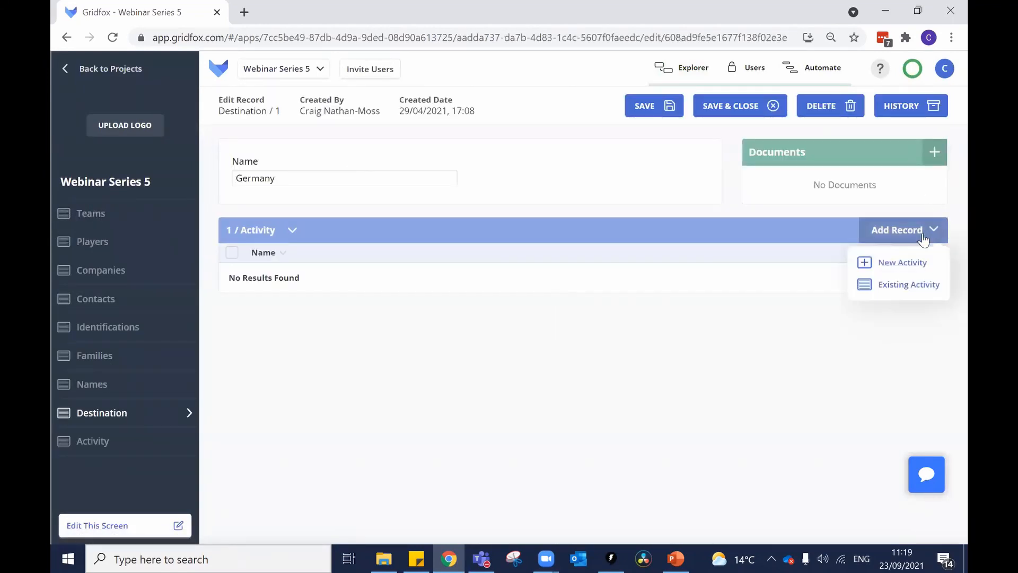
click(896, 283)
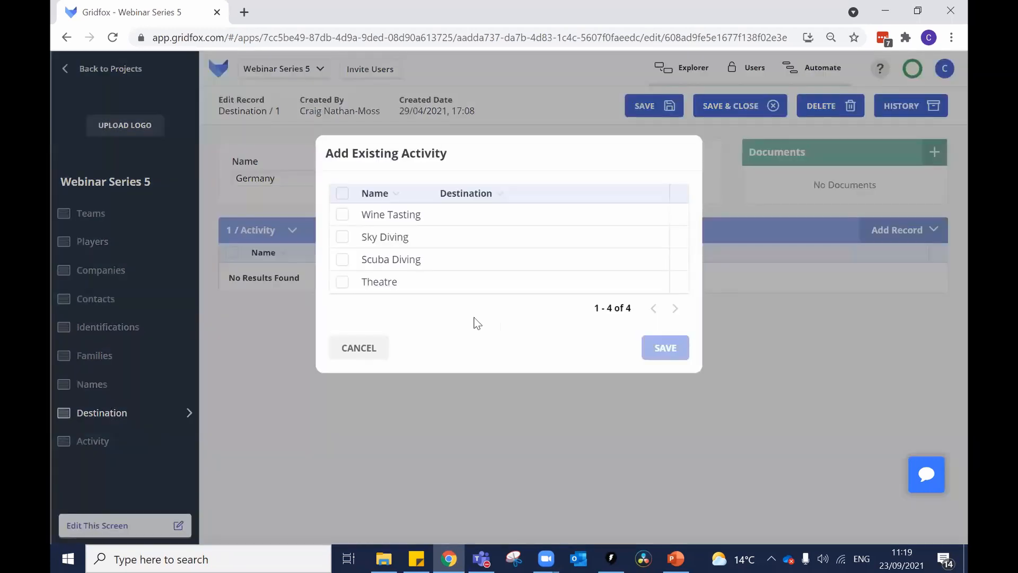
click(342, 219)
click(342, 304)
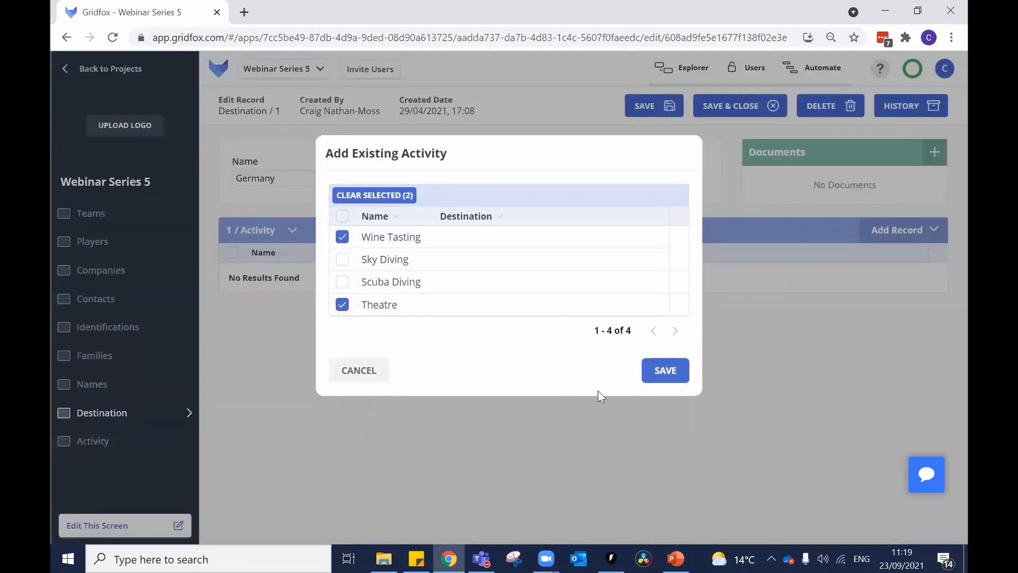
click(664, 370)
Step: Add all existing activities (Wine Tasting, Sky Diving, Scuba Diving and Theatre) to the France record in Destination
click(105, 413)
click(318, 203)
click(914, 234)
click(906, 286)
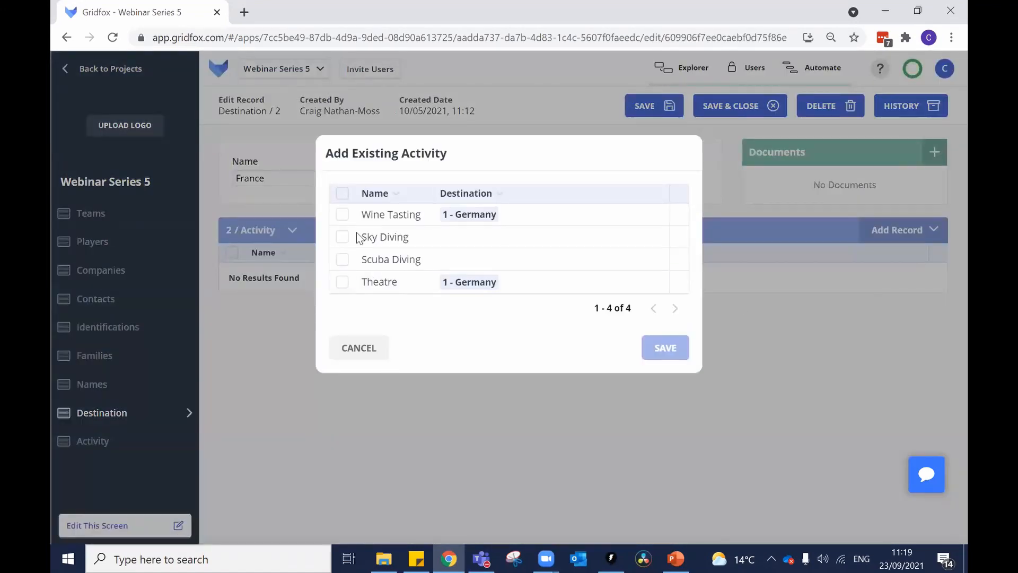
click(342, 193)
click(665, 348)
Step: Open the Italy record in Destination and add all four existing activities to it
click(141, 413)
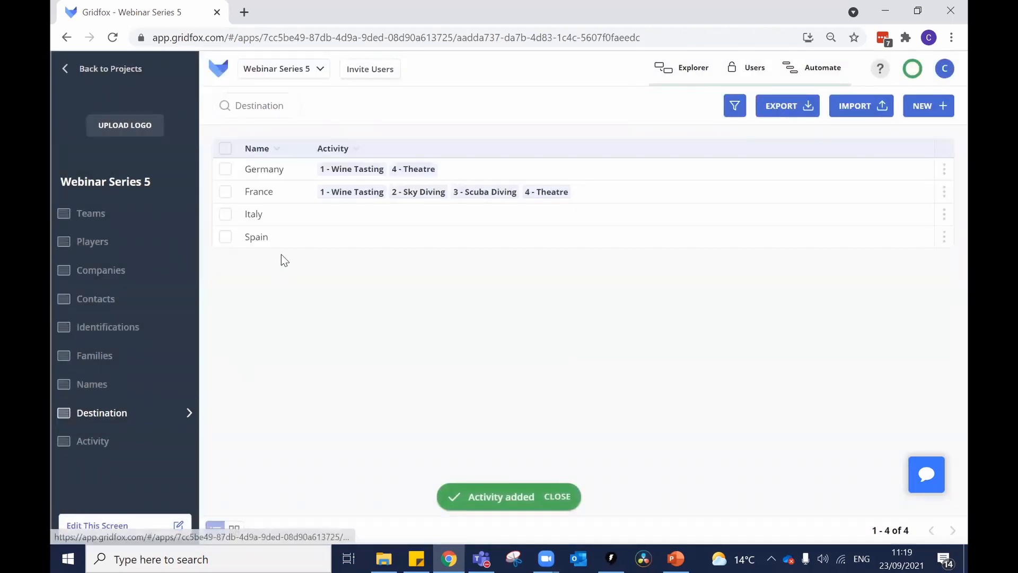
click(303, 214)
click(904, 230)
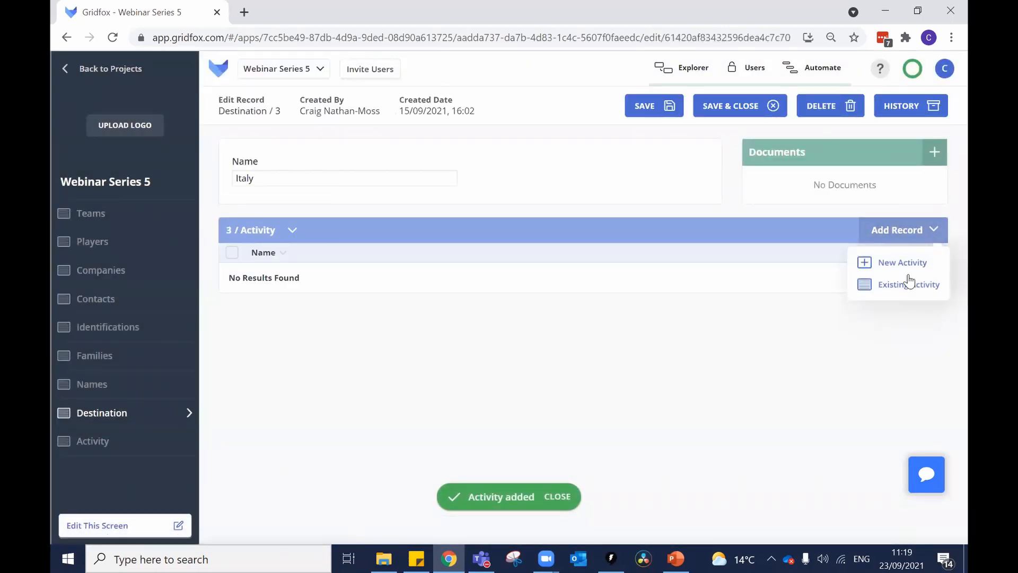
click(909, 282)
click(341, 194)
click(665, 372)
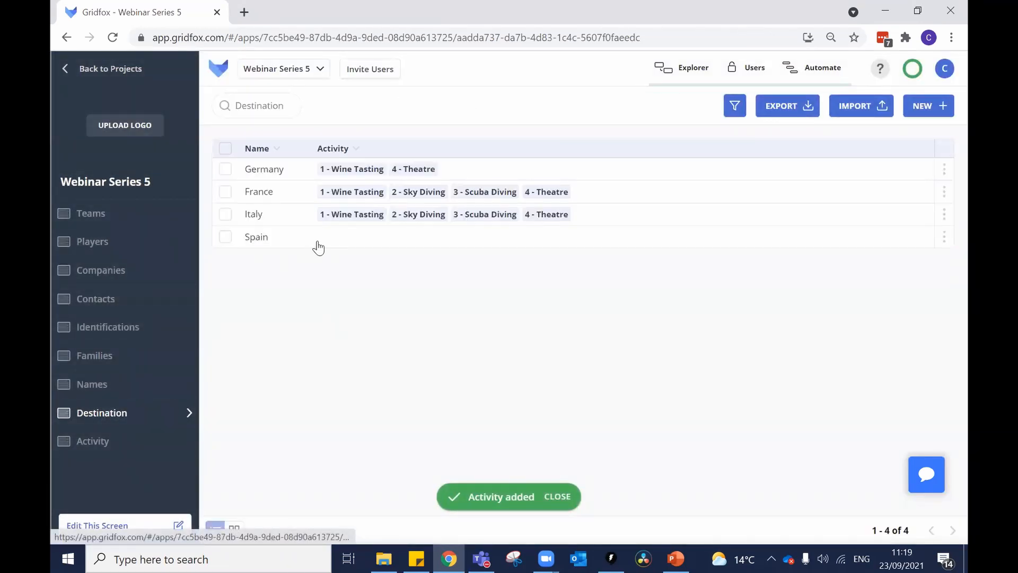
Step: Add the existing activity Sky Diving to the Spain record in Destination
click(662, 241)
click(904, 231)
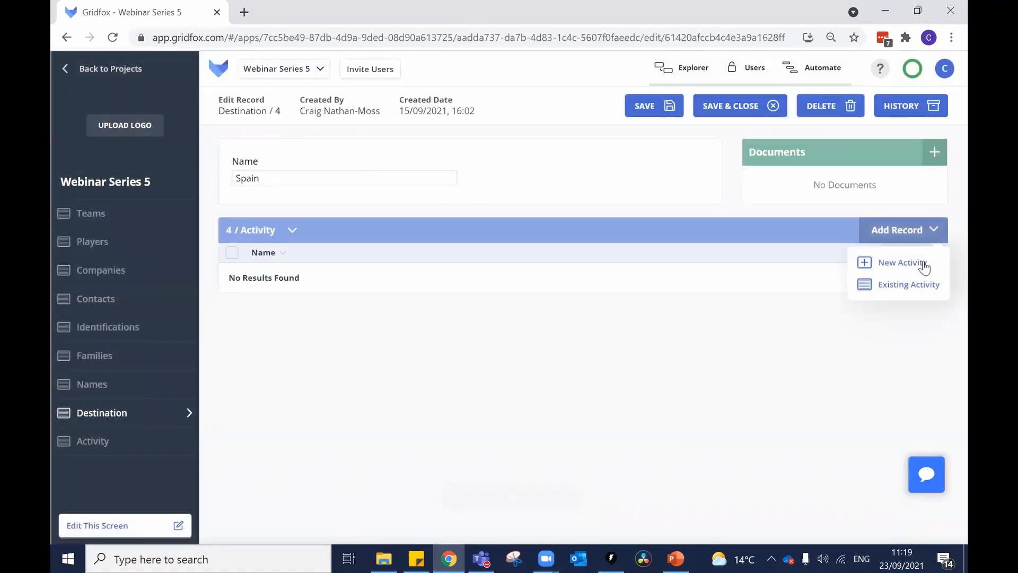
click(906, 286)
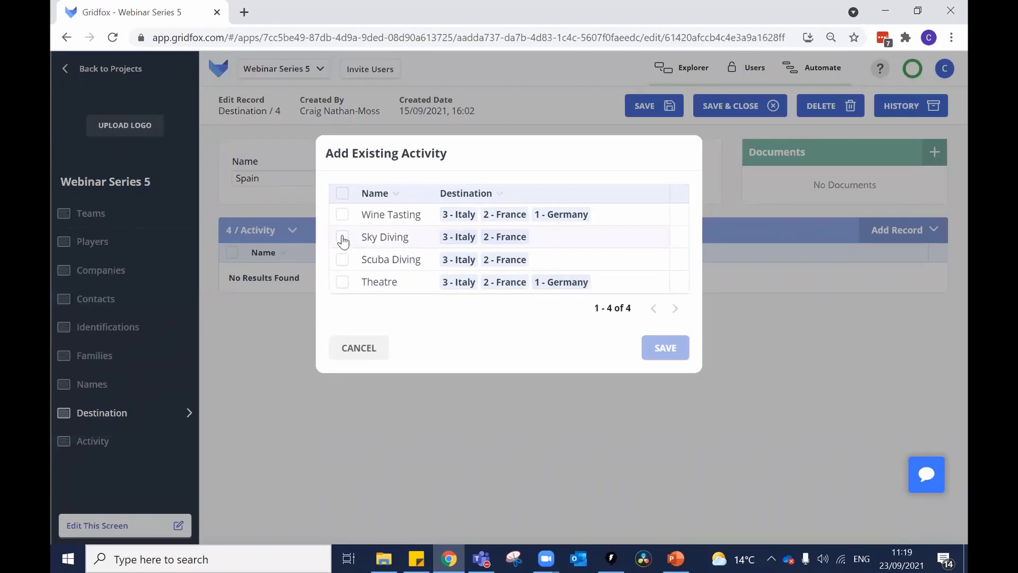
click(343, 241)
click(655, 368)
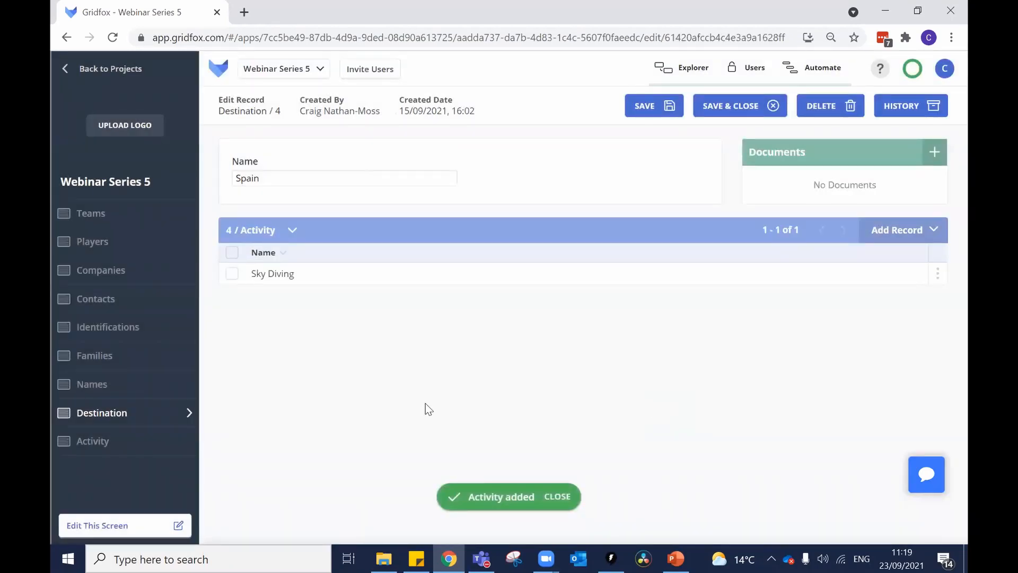
Step: Compare the activities linked to each record in Destination with the destinations linked to each record in Activity
click(127, 413)
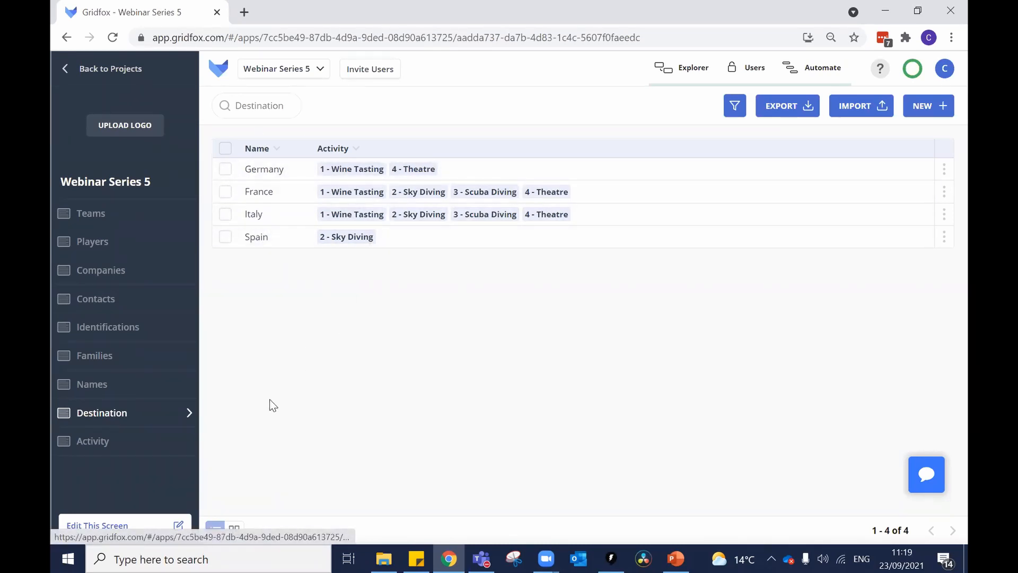
click(147, 451)
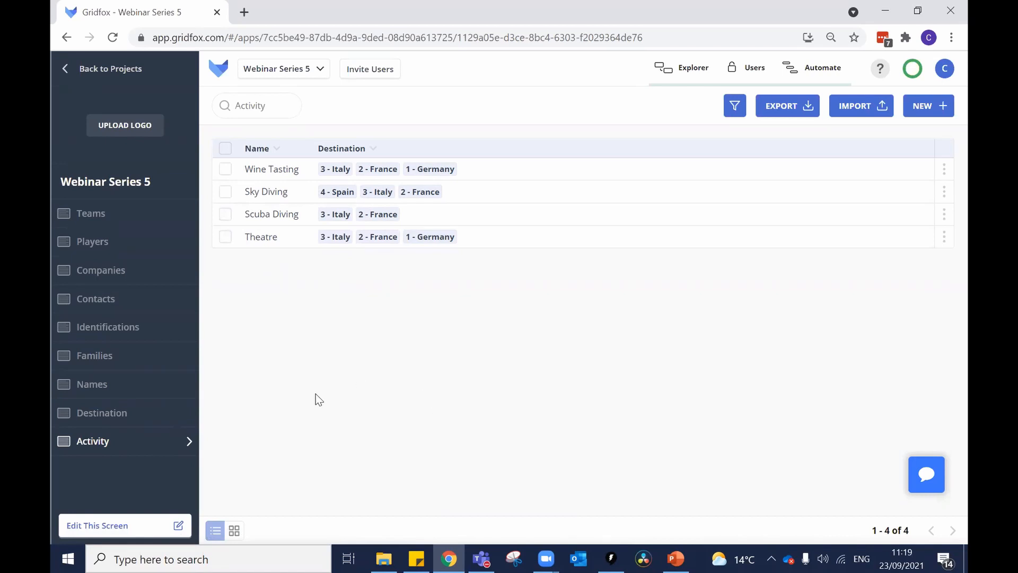
click(85, 413)
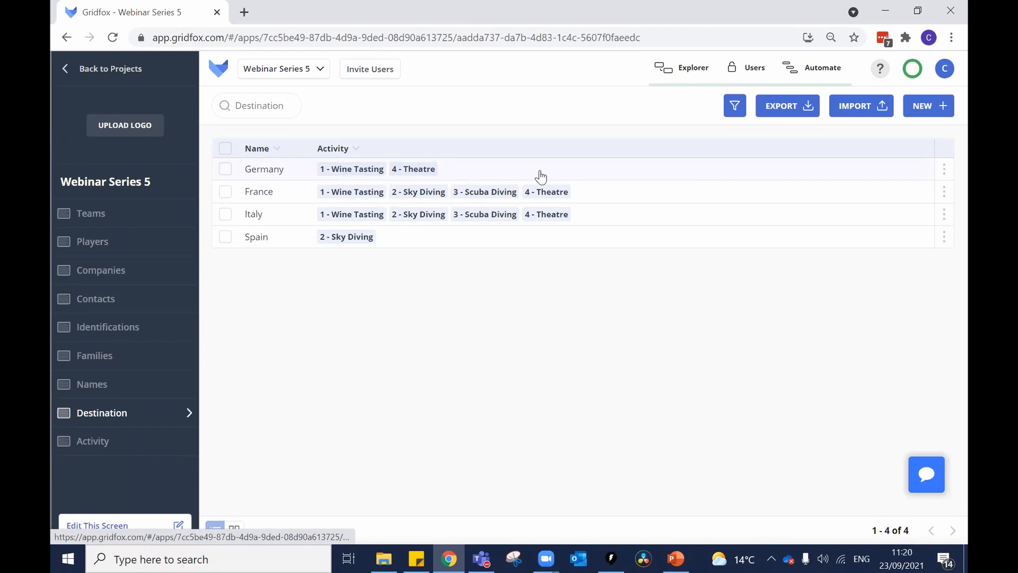
click(109, 439)
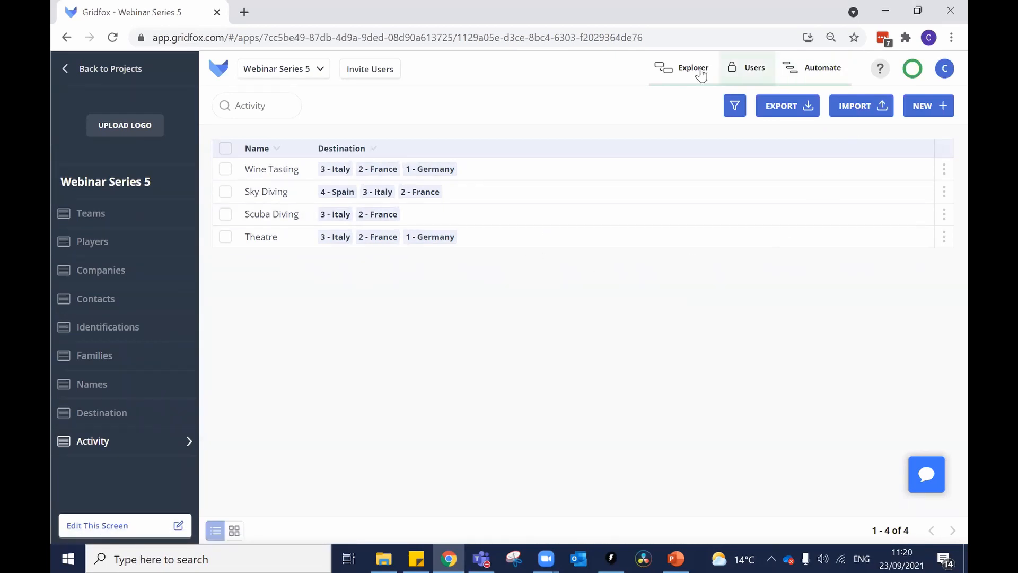
Step: Remove the direct relationship between the Destination and Activity tables in the data model
click(672, 71)
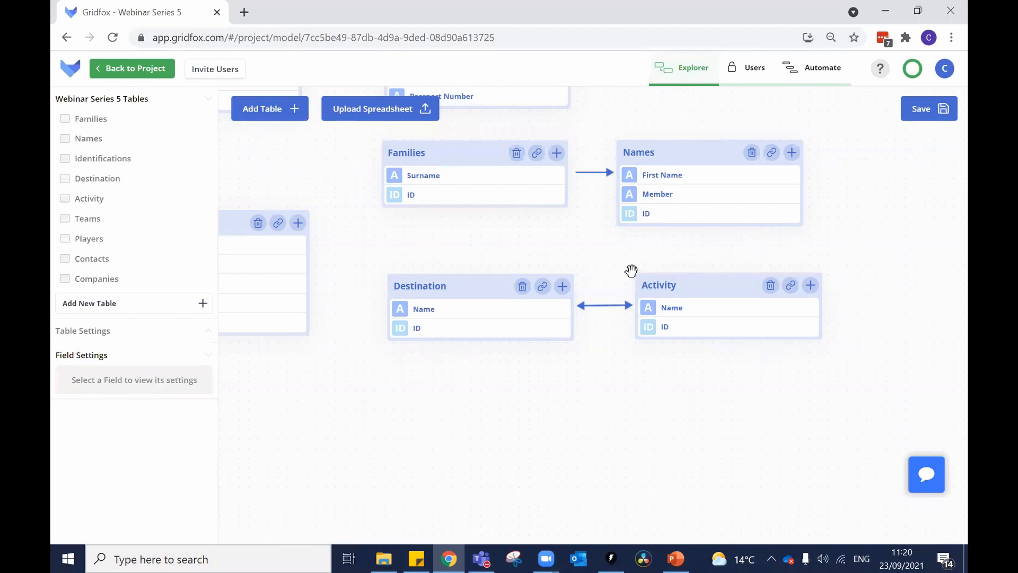
click(604, 306)
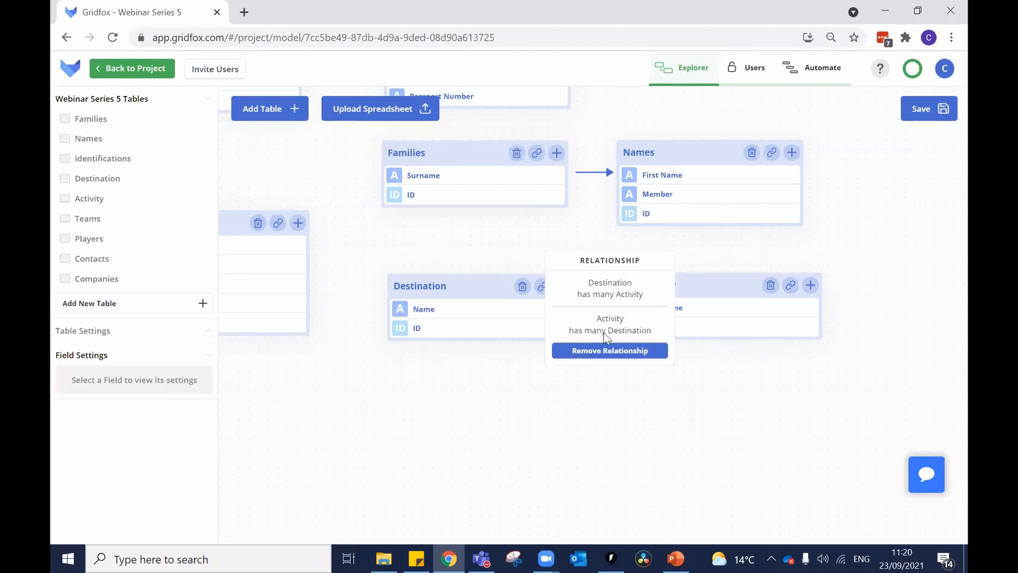
click(600, 351)
click(596, 342)
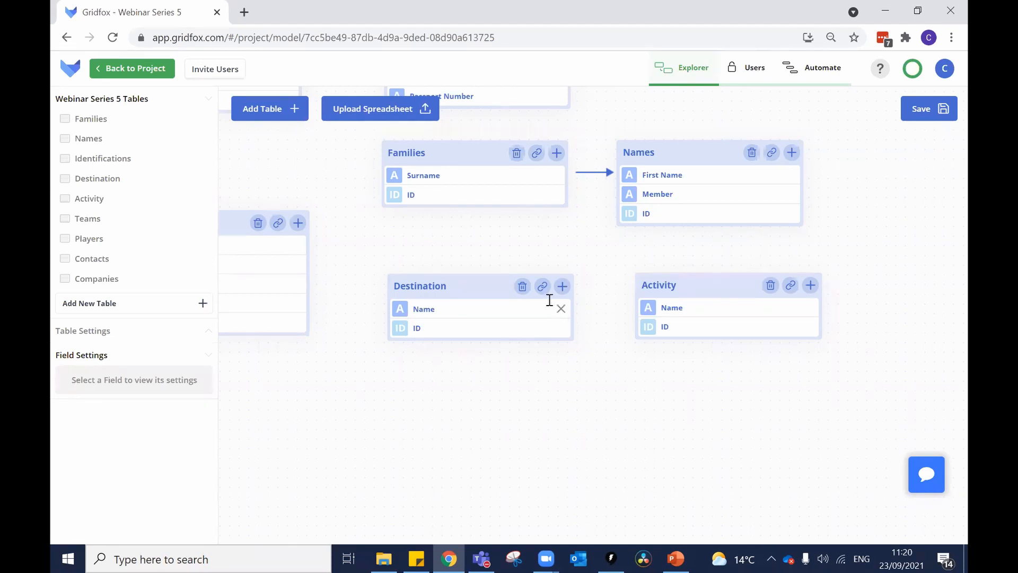
Step: Link Destination and Activity many-to-many via a join table, and place the Destination Activities table below and between them
drag(542, 287, 772, 286)
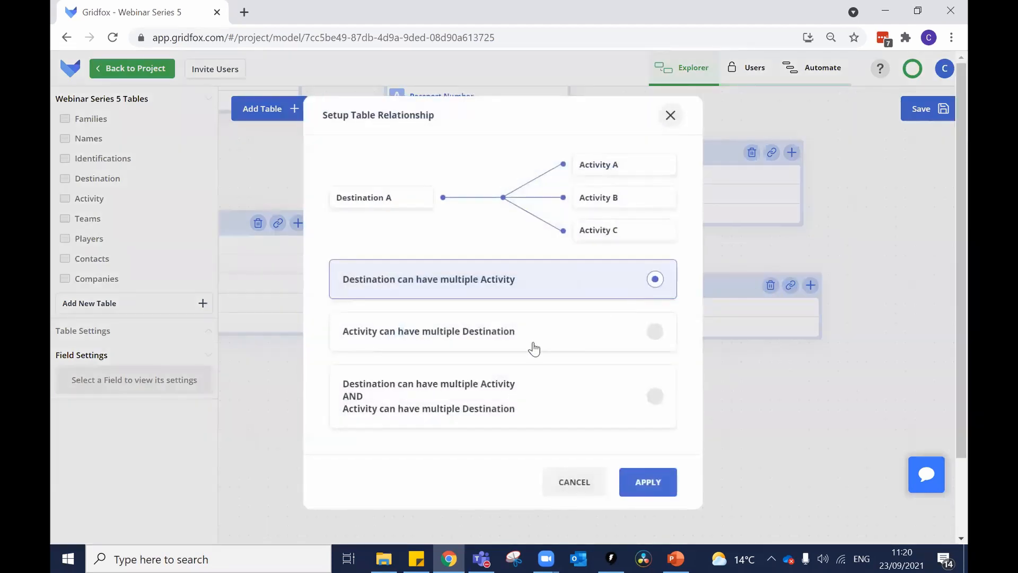
click(436, 393)
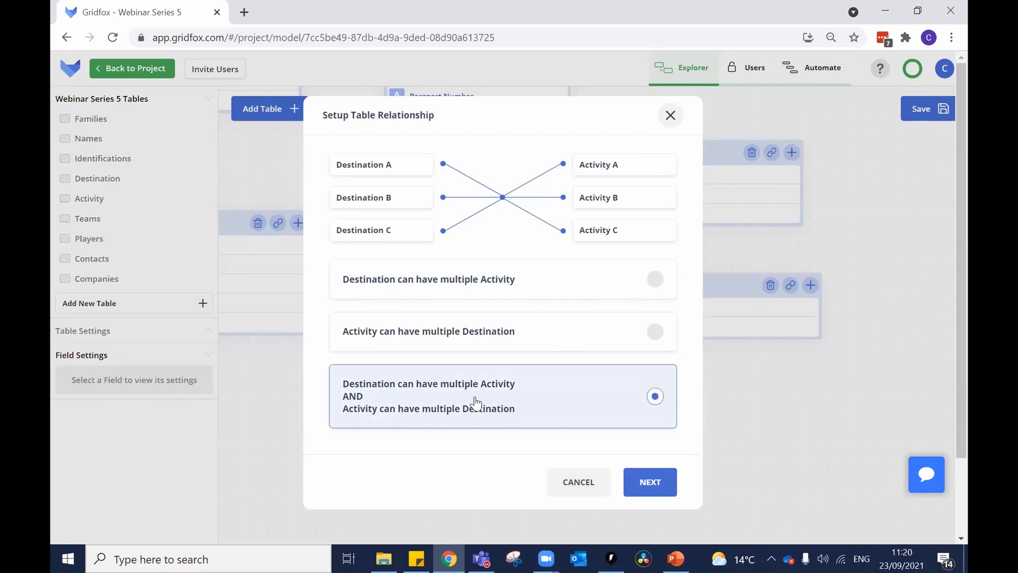
click(653, 483)
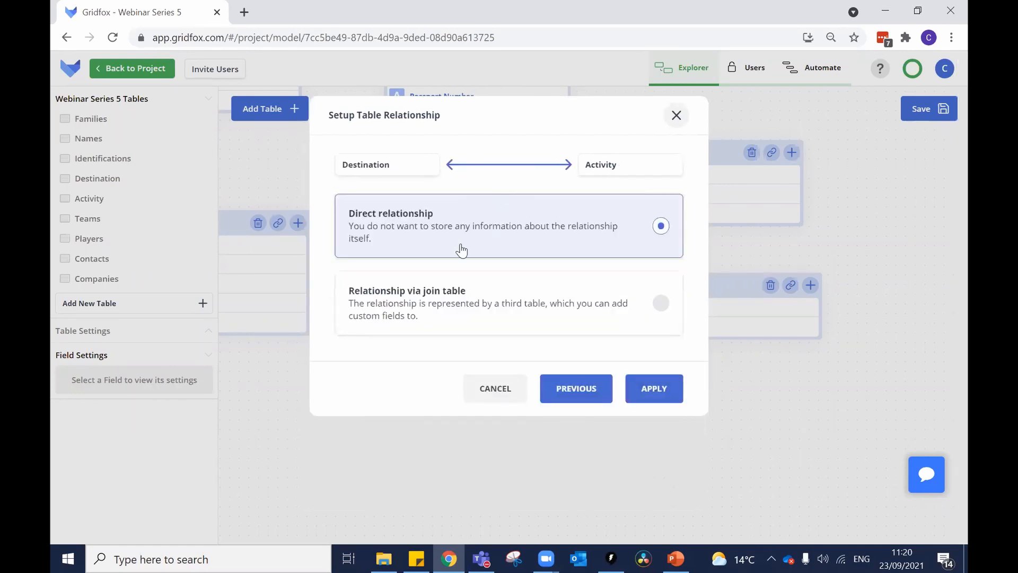
click(449, 313)
scroll(682, 346, down, 1)
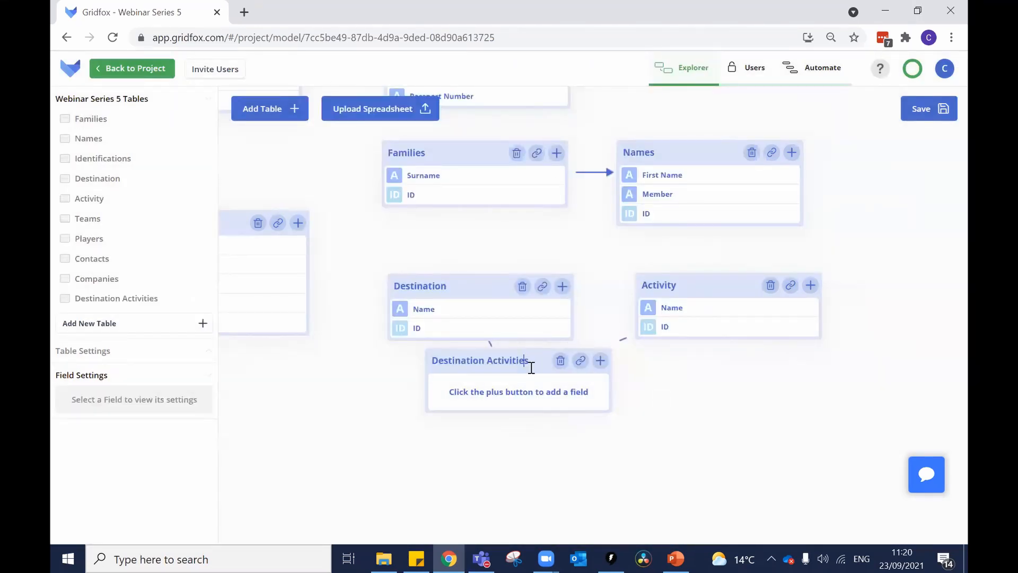
drag(531, 364, 598, 399)
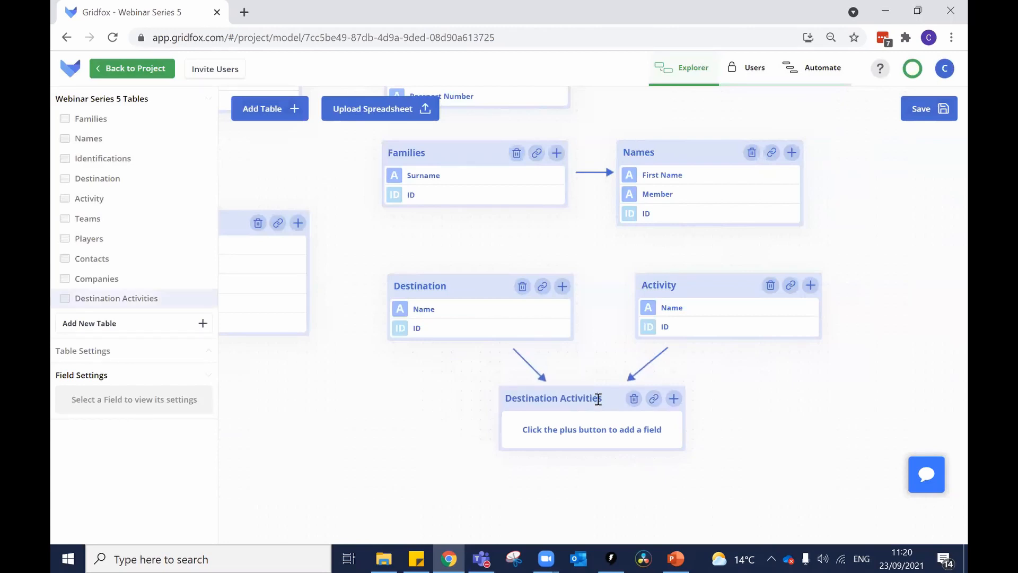
Step: Add a field named Date with the Date type to the Destination Activities table
click(674, 398)
text(Date)
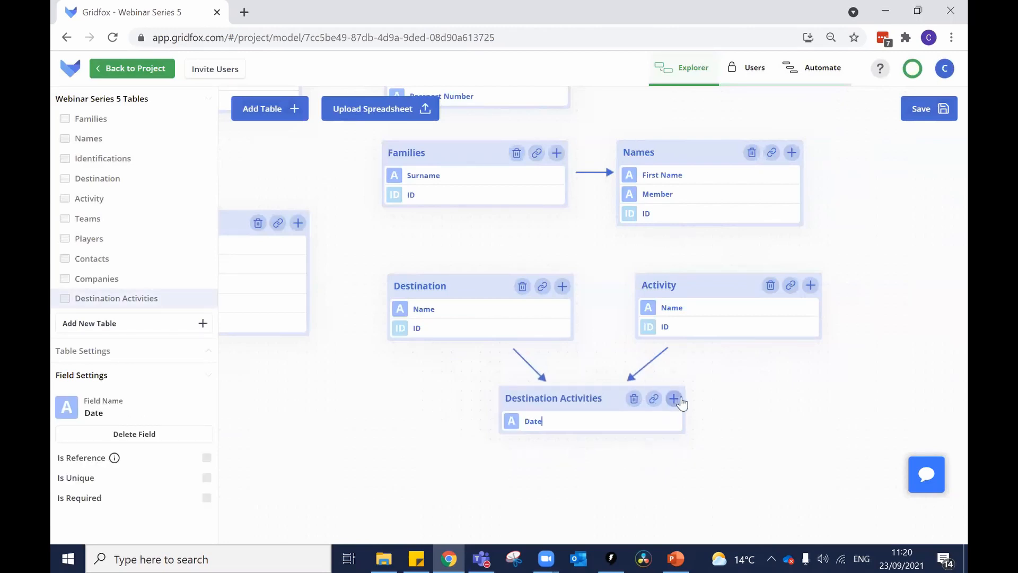
click(511, 421)
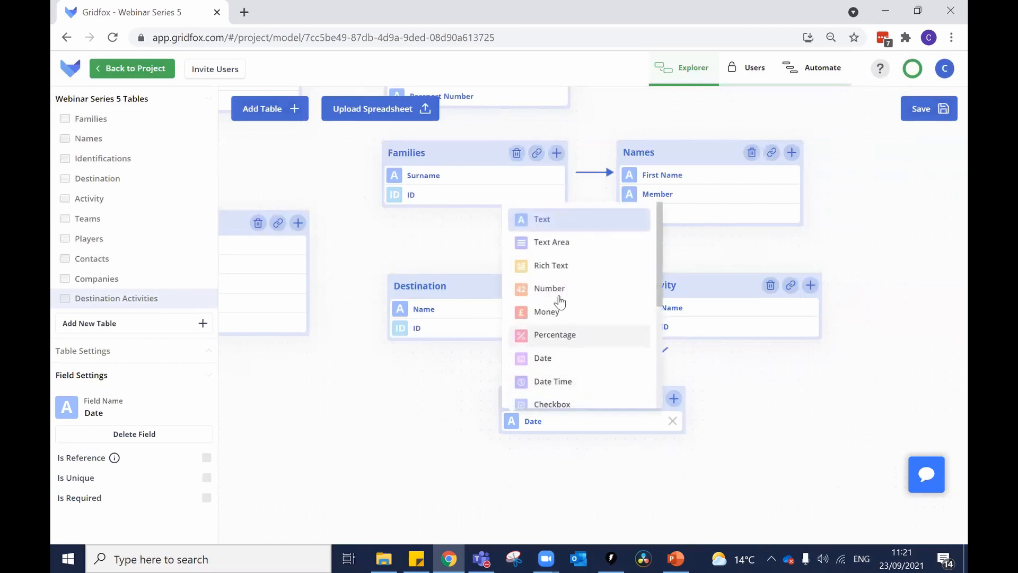
click(543, 358)
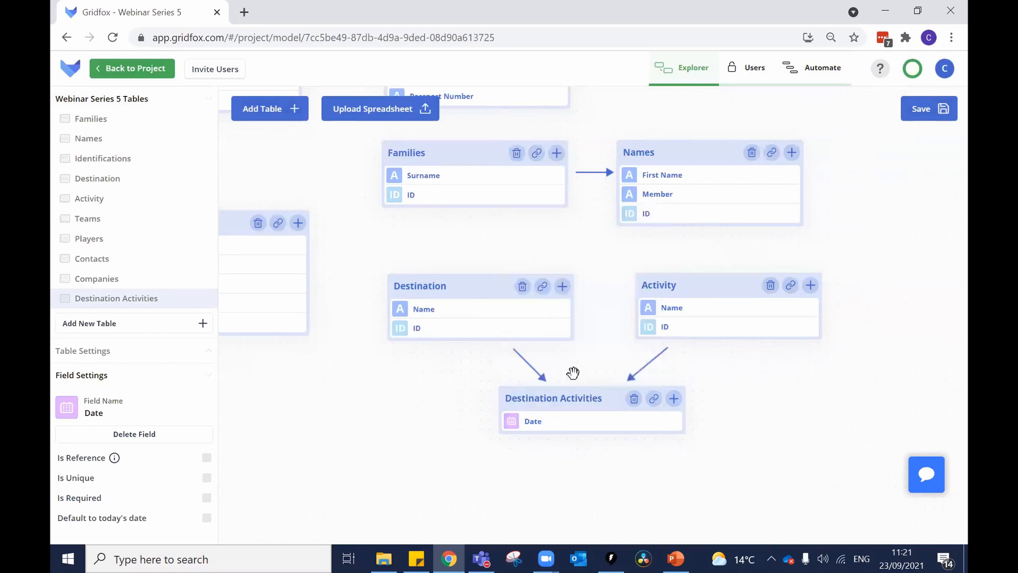
Step: Add a Rich Text field named Notes to the Destination Activities table
click(674, 399)
click(511, 440)
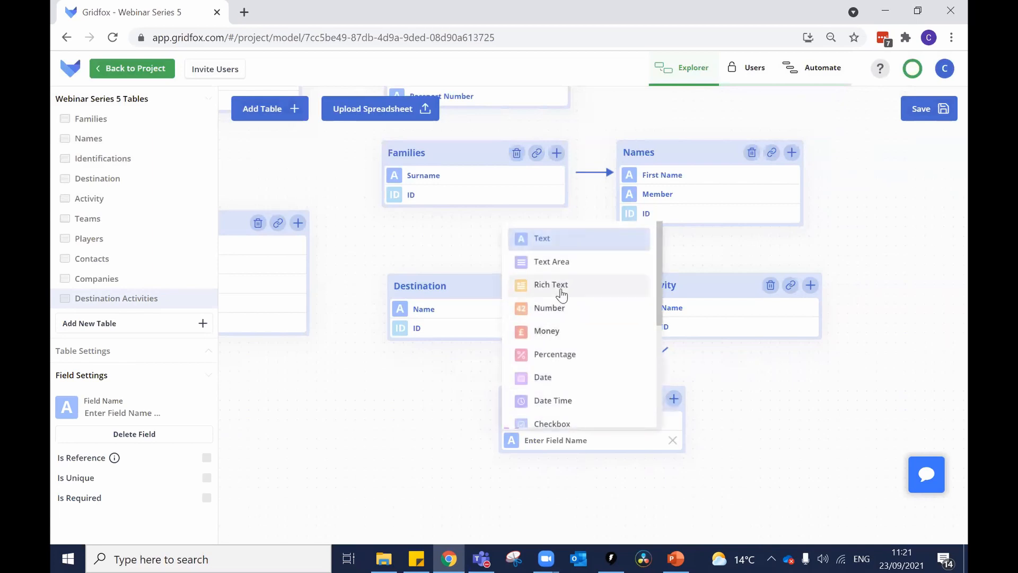
click(558, 289)
text(Notes)
click(737, 393)
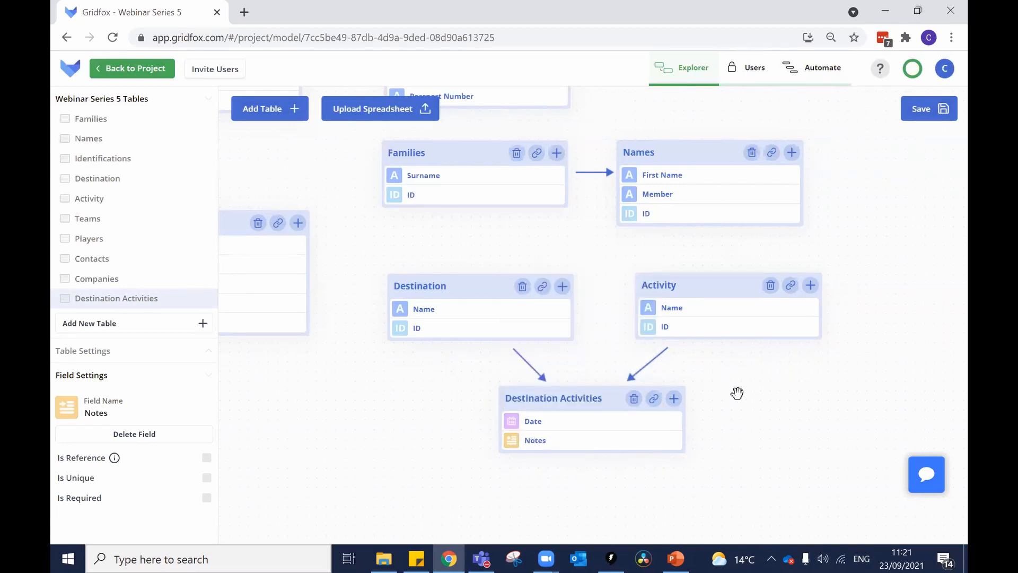
Step: Save the data model with Destination Activity ID as the reference field for Destination Activities
click(922, 113)
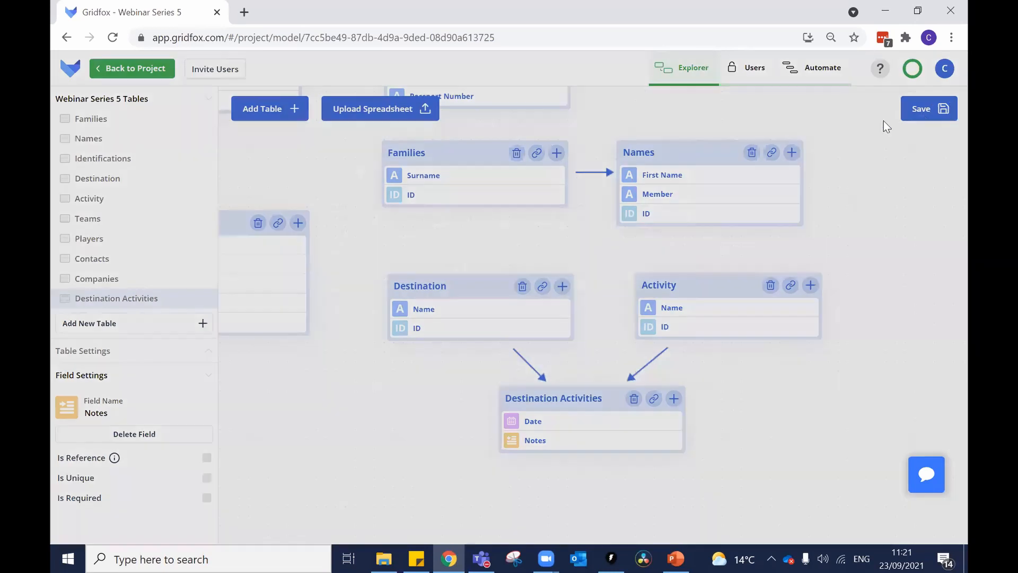
click(412, 282)
click(402, 364)
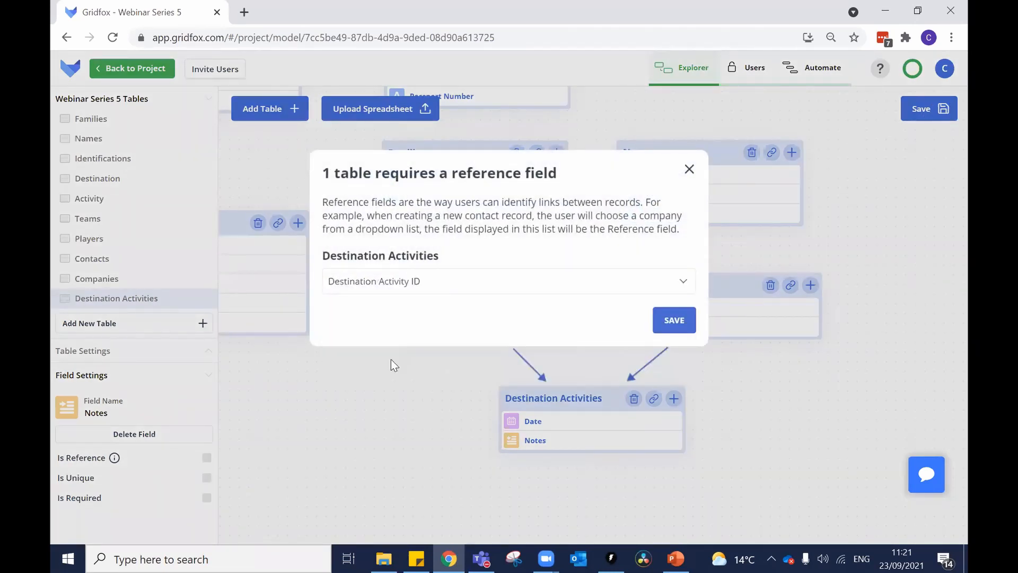
click(672, 321)
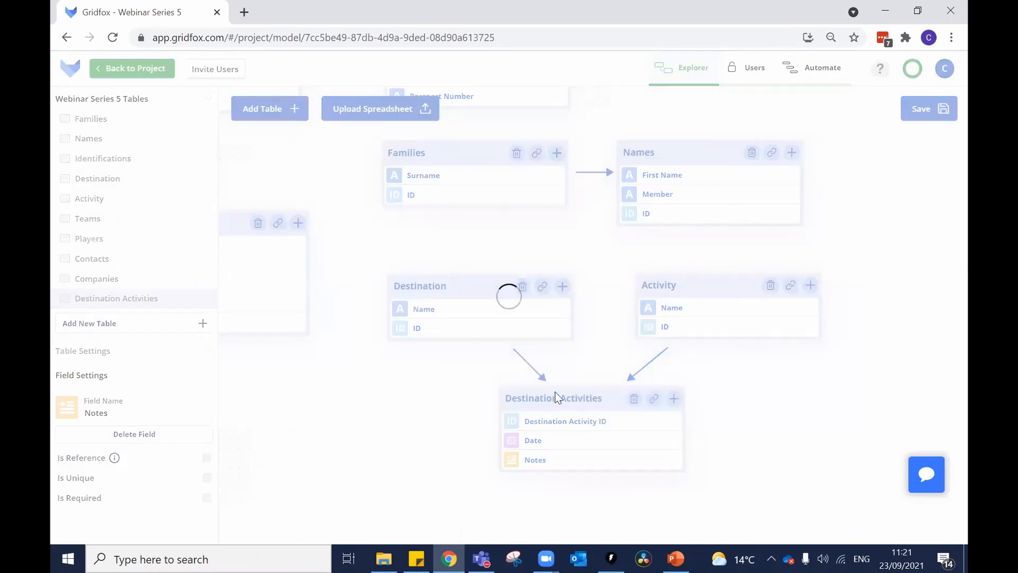
Step: Return to the project and view the Destination Activities section of the Germany record in Destination
click(139, 69)
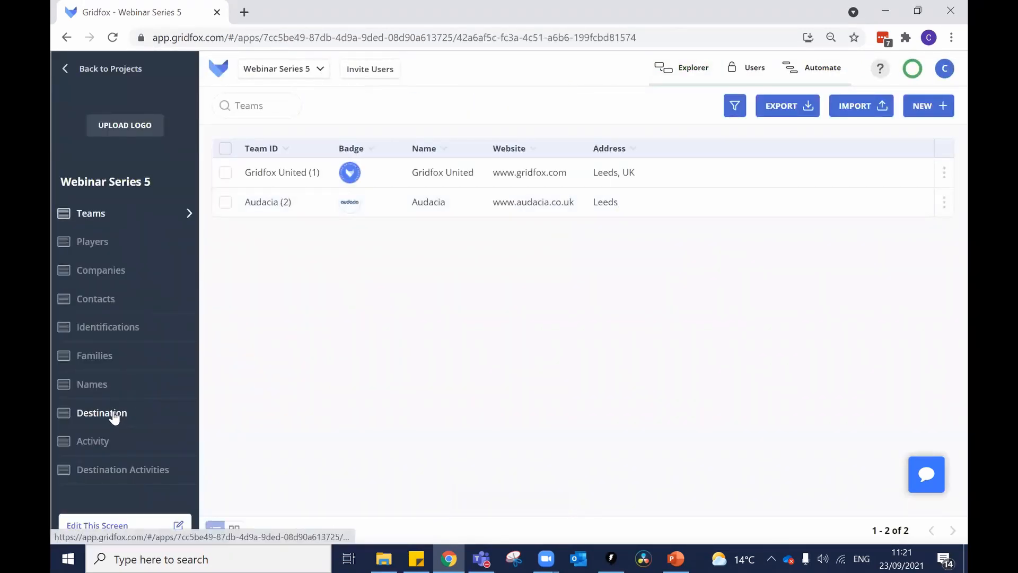
click(91, 416)
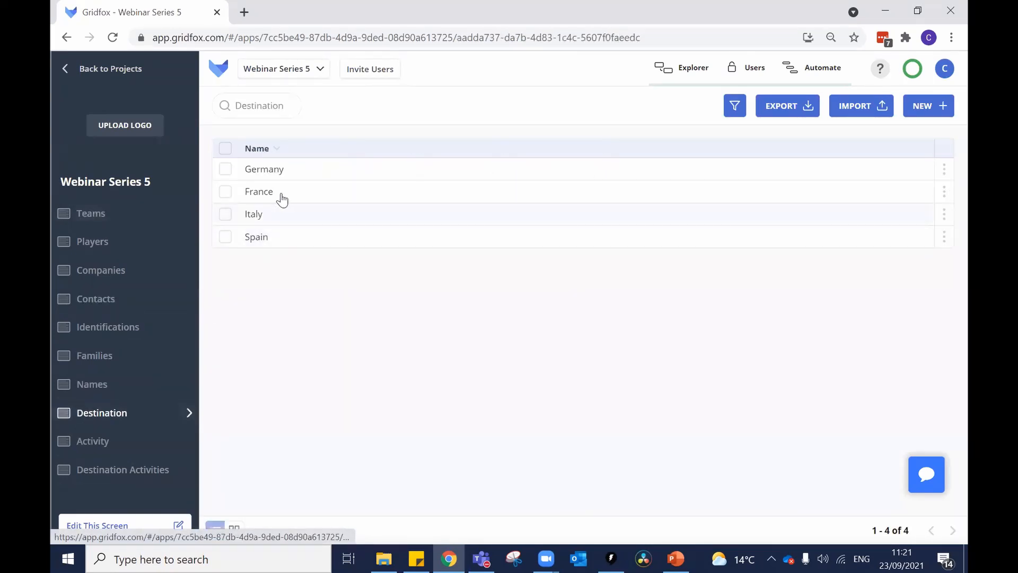
click(293, 171)
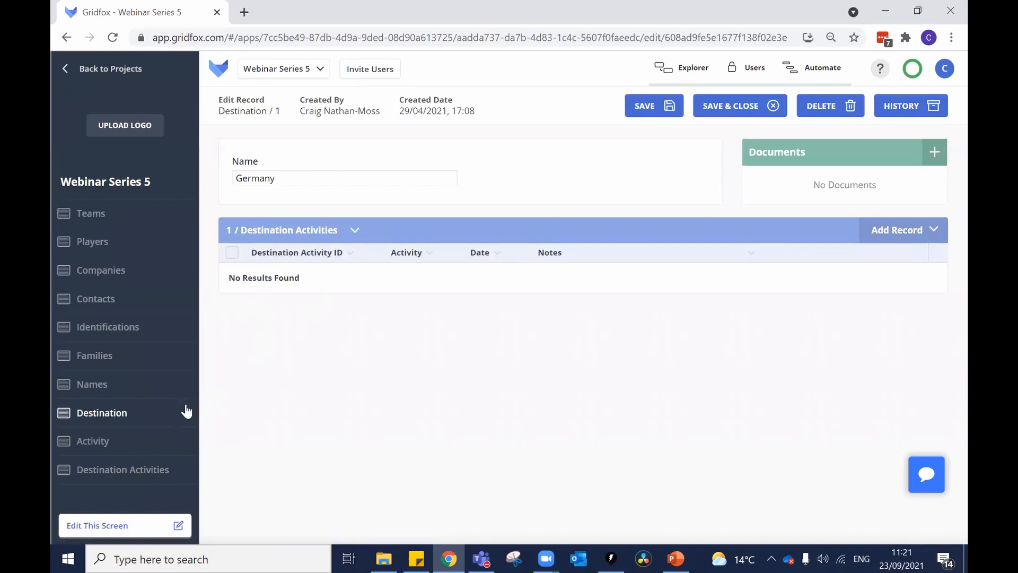
Step: Start a new destination activity on the Wine Tasting record in Activity, with destination France and date 23 Sept 2021
click(118, 444)
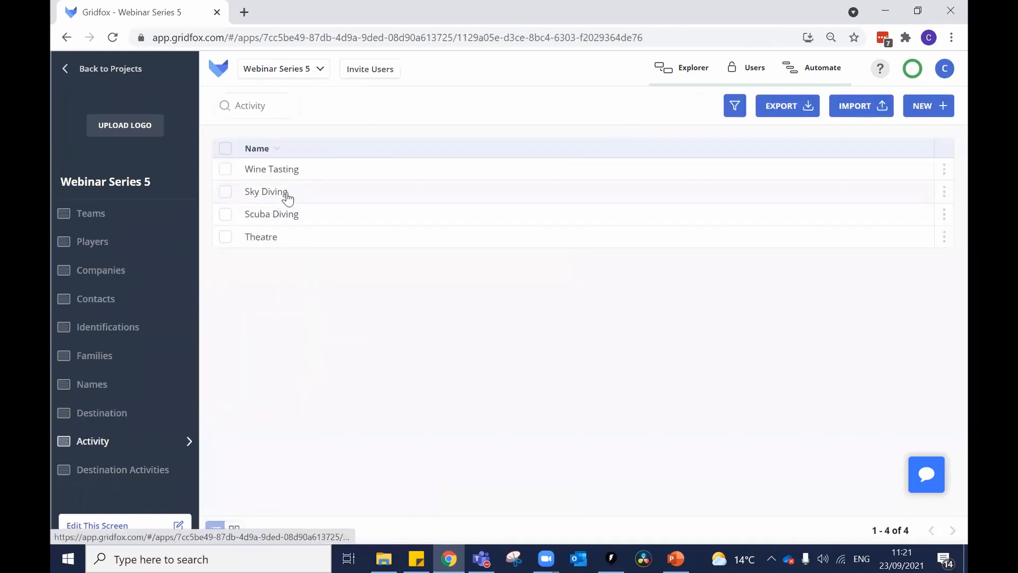
click(293, 171)
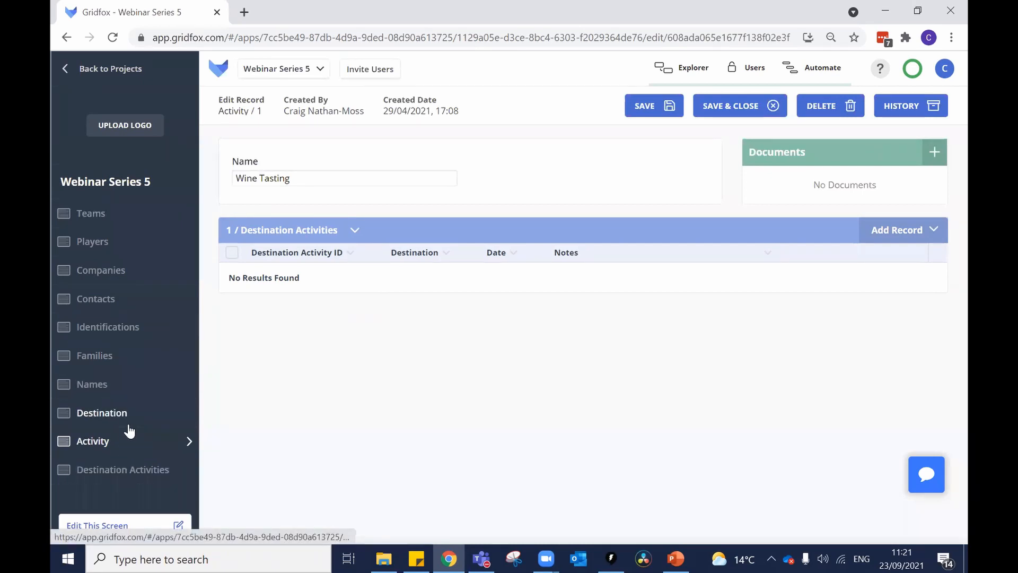
click(881, 233)
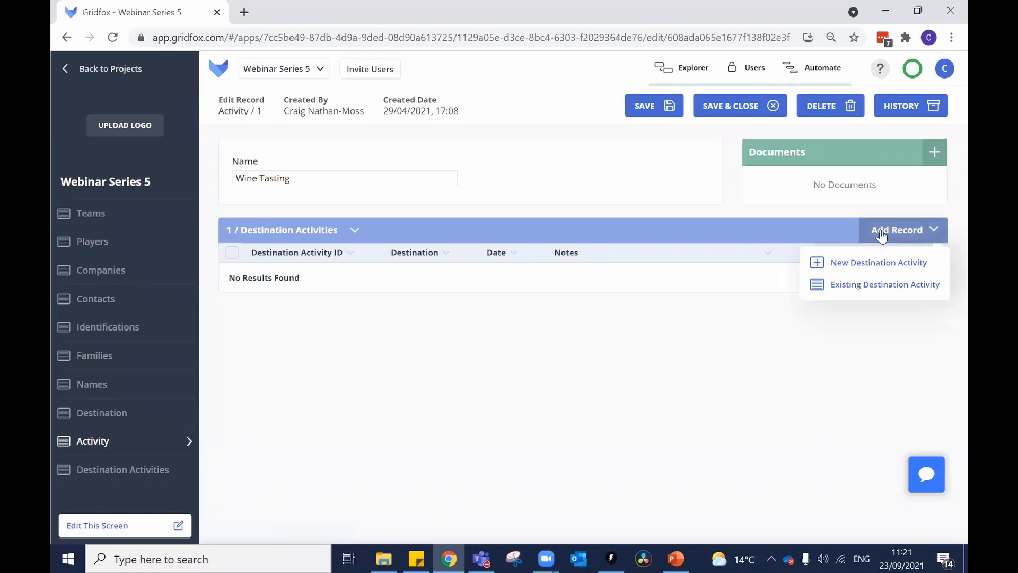
click(859, 271)
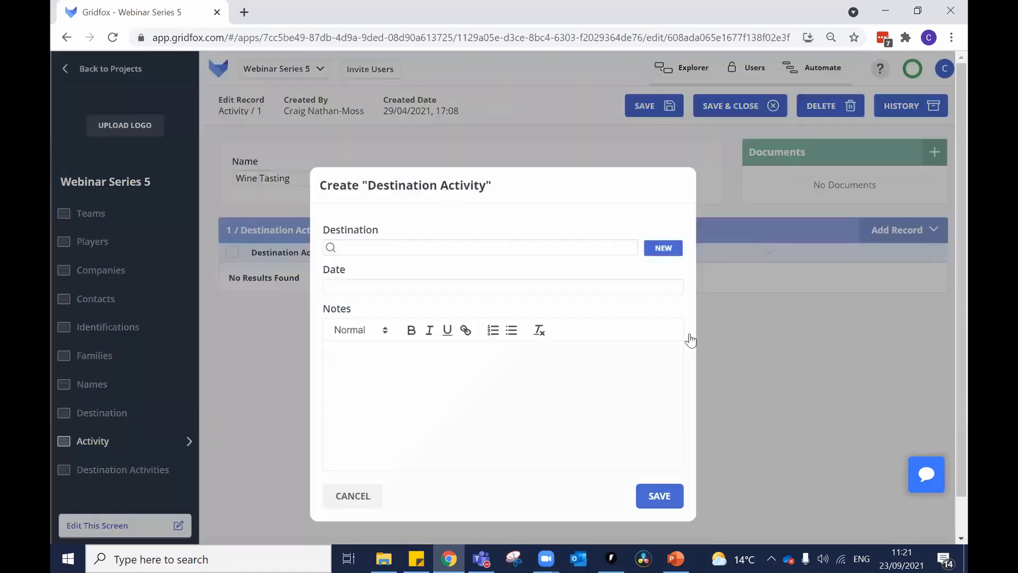
click(367, 248)
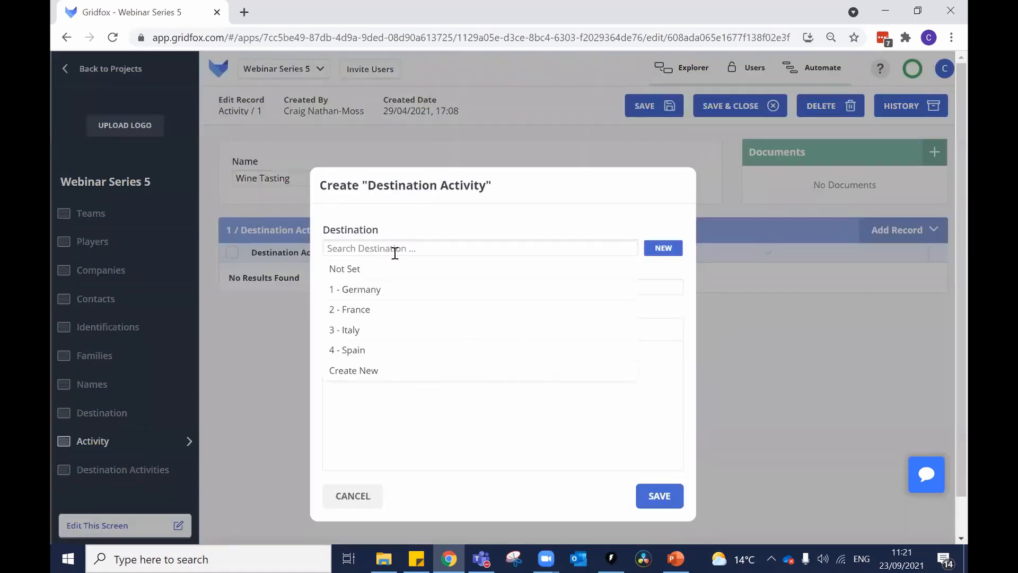
click(379, 311)
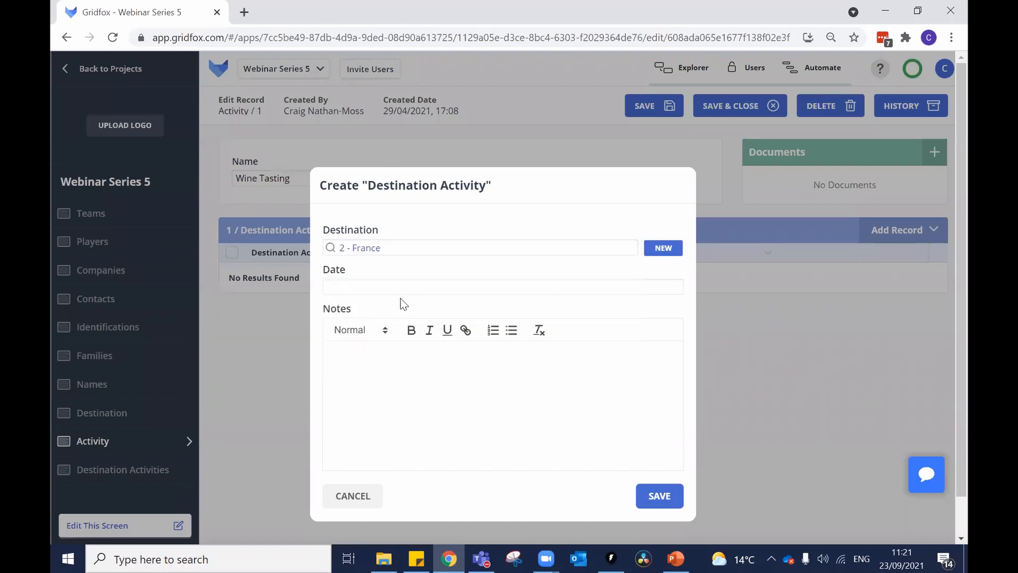
click(391, 287)
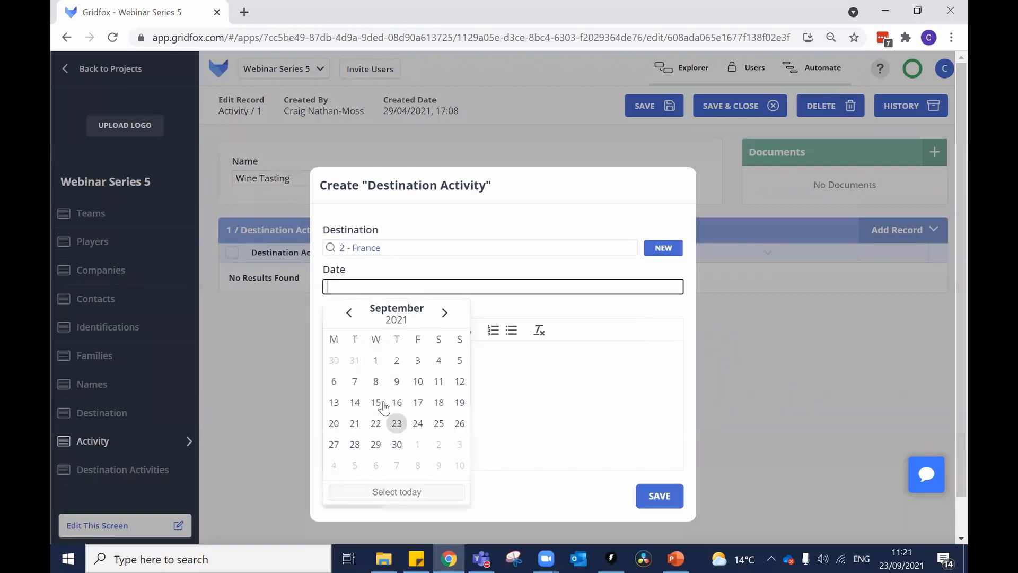
click(397, 423)
Step: Enter the note "Loved the SB" for the France destination activity and save it
click(440, 384)
text(LOved the)
key(BackSpace)
key(BackSpace)
key(BackSpace)
key(BackSpace)
key(BackSpace)
key(BackSpace)
key(BackSpace)
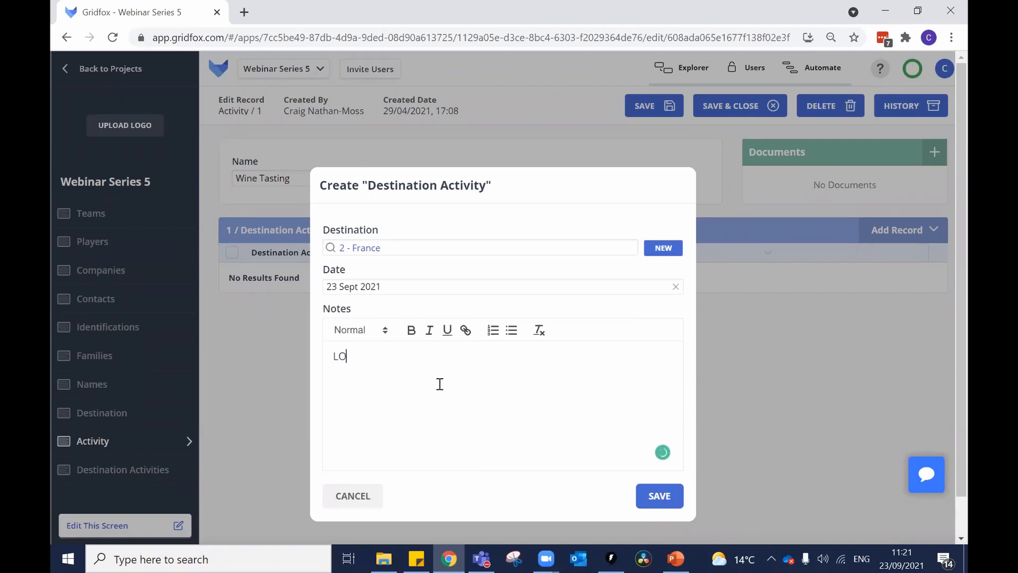
text(ved the SB)
click(659, 495)
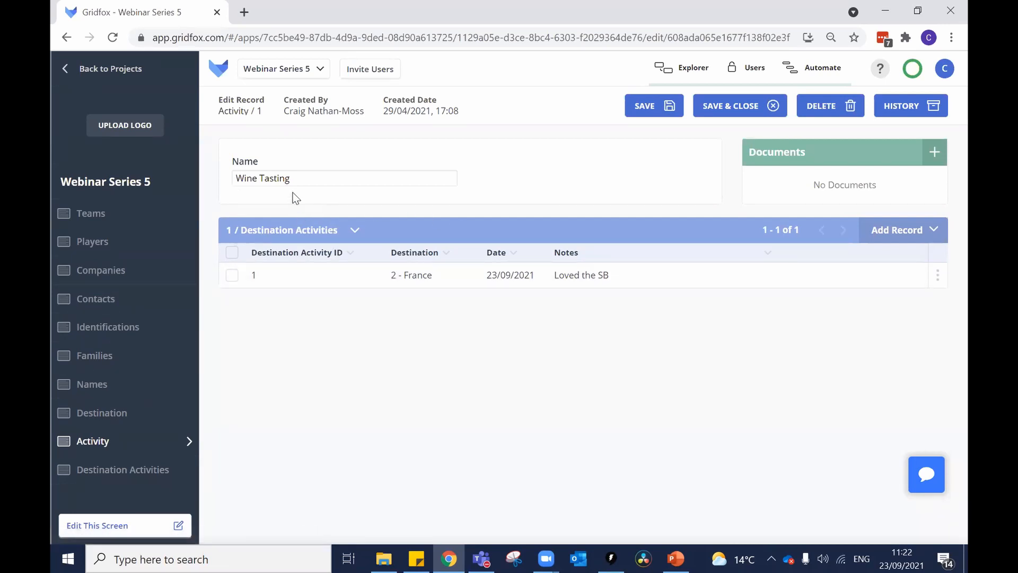
Step: Add another destination activity to Wine Tasting with destination Italy, date 26 Sept 2021 and the note "It was good"
click(896, 229)
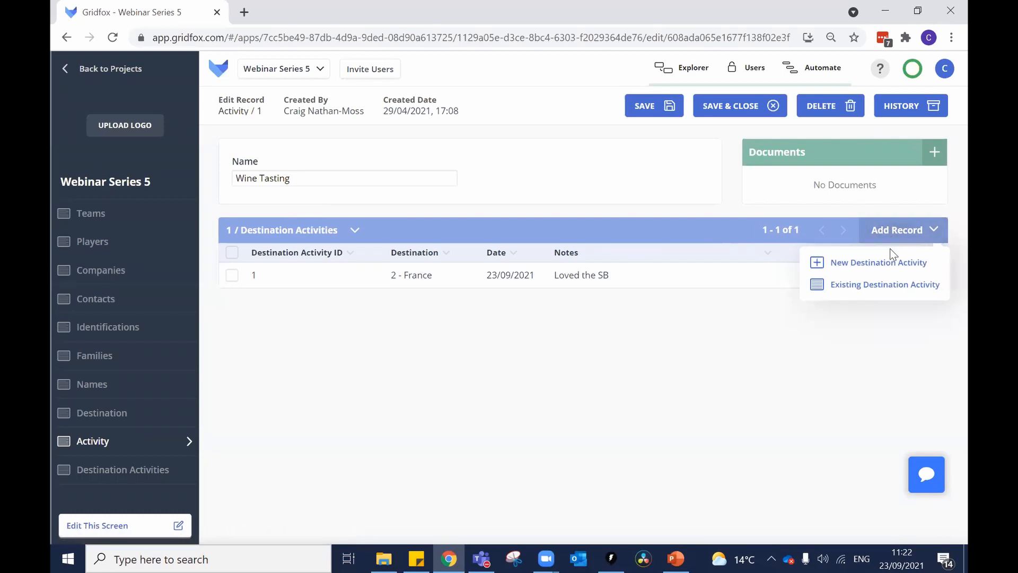
click(864, 274)
click(423, 253)
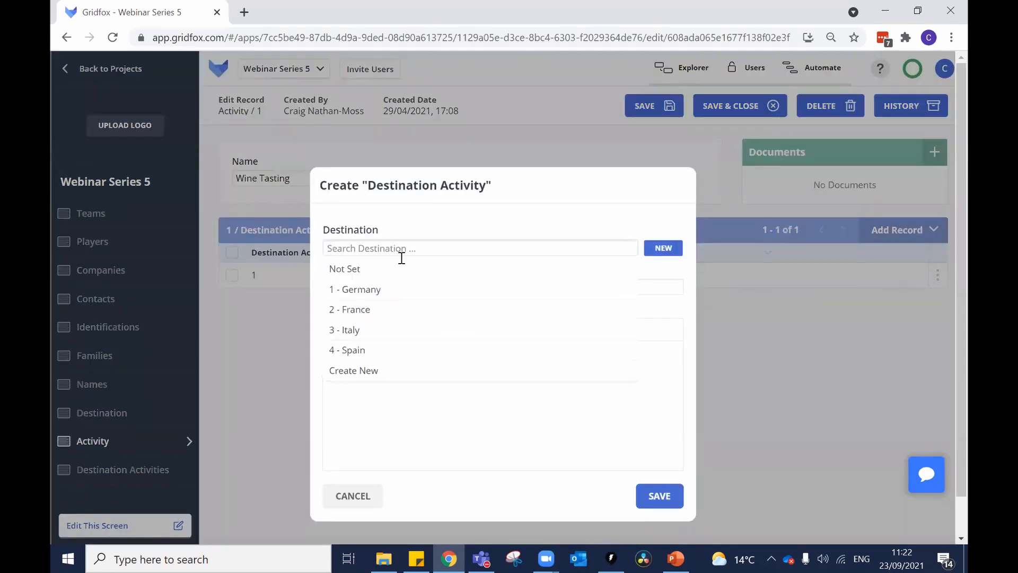
click(377, 329)
click(332, 285)
click(442, 403)
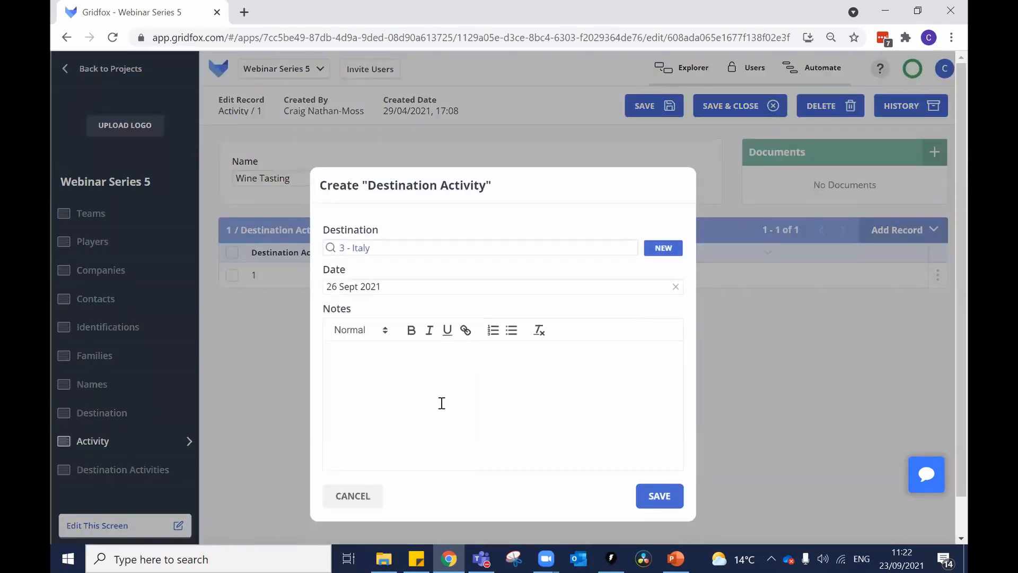
click(391, 368)
text(It was good)
click(656, 504)
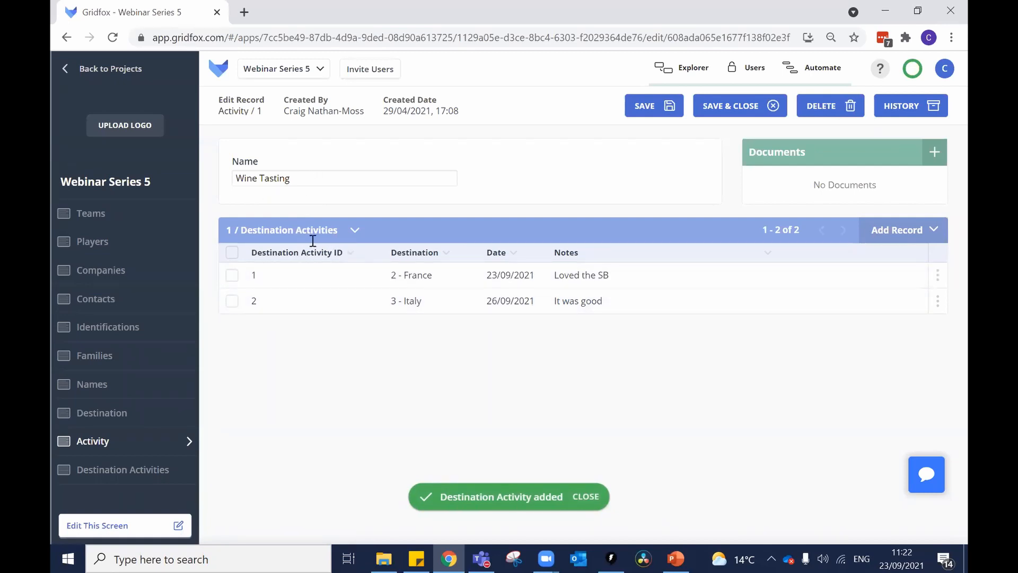
Step: Check the linked activities on the Italy record in Destination and the full list of Destination Activities records
click(132, 412)
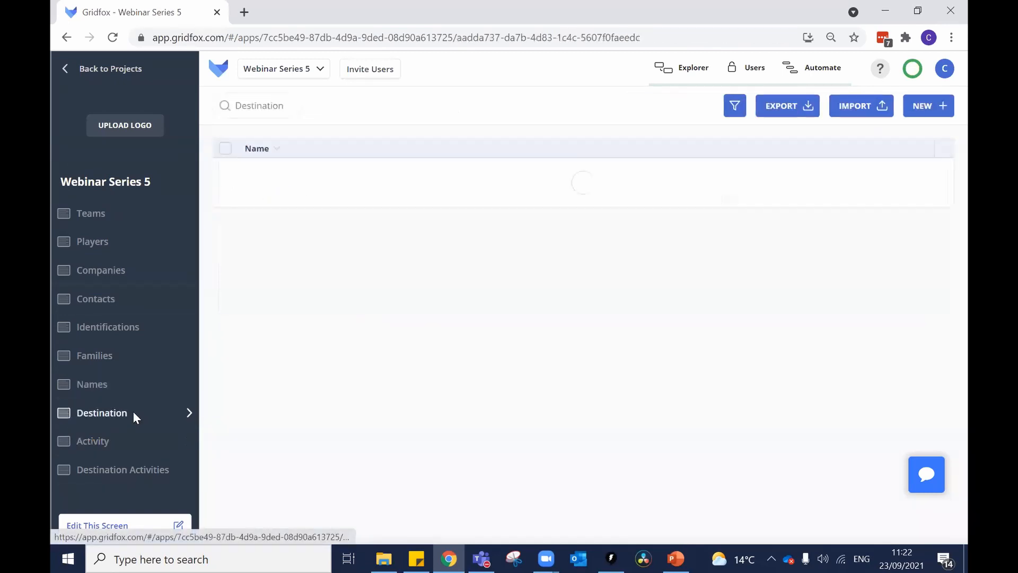
click(324, 214)
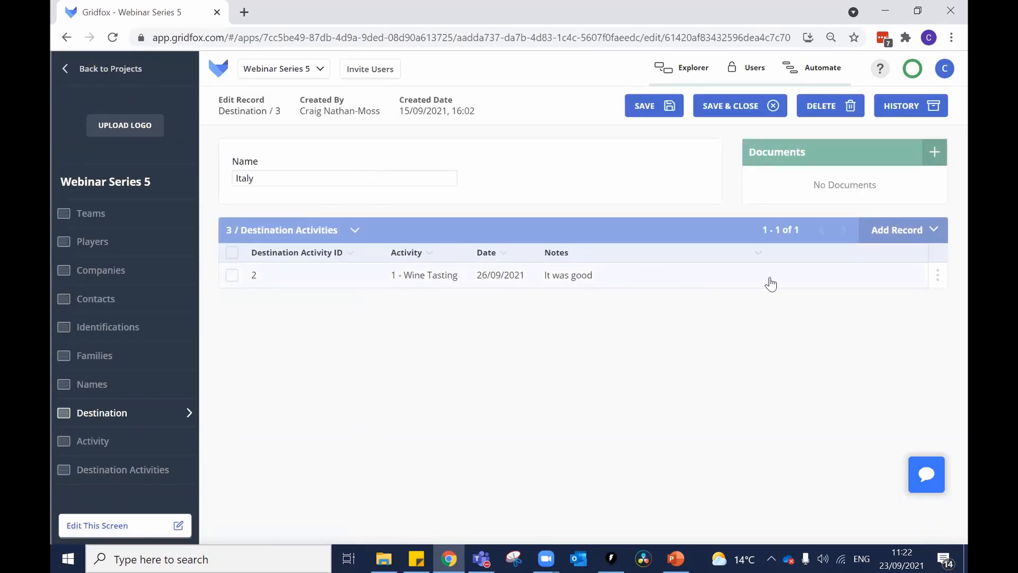
click(155, 469)
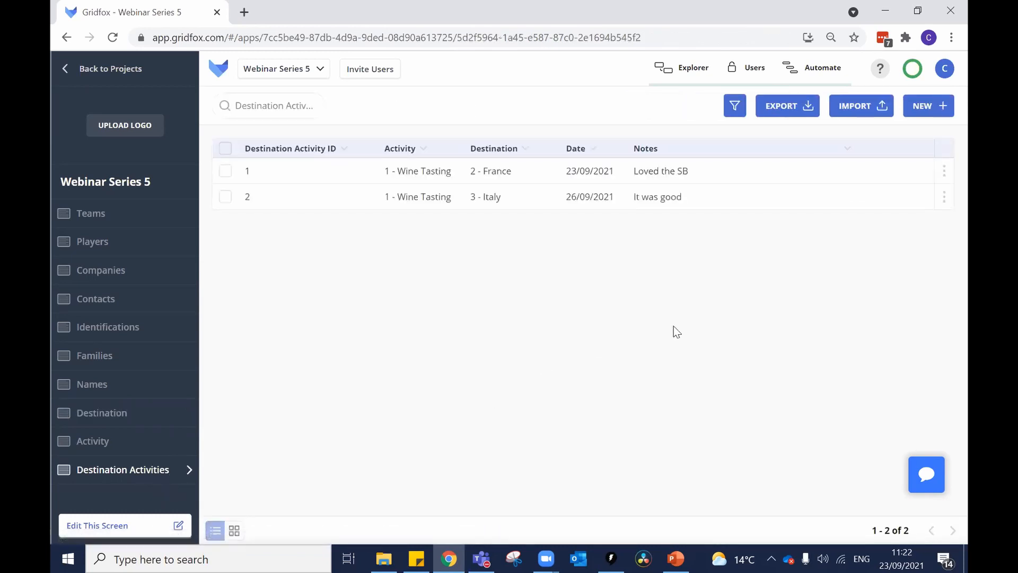
Step: Create and save a destination activity for Scuba Diving in Spain, dated 24 Sept 2021, with the note "I got wet"
click(917, 107)
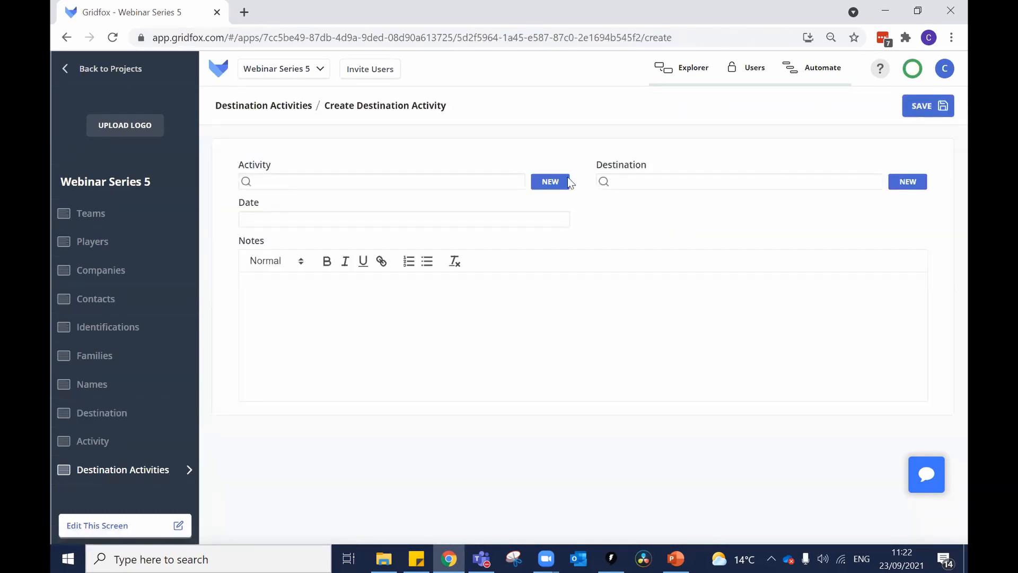
click(317, 182)
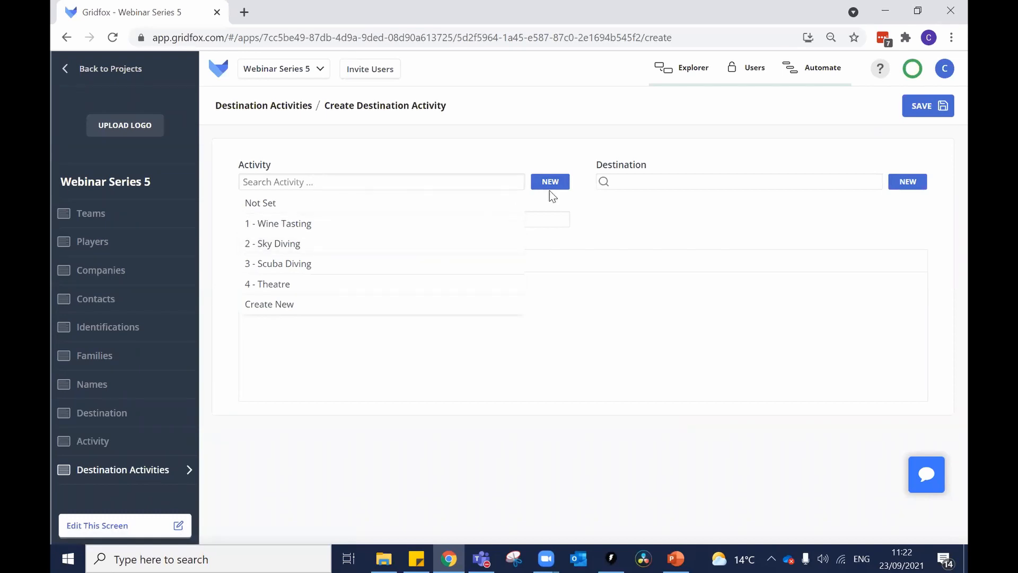
click(325, 265)
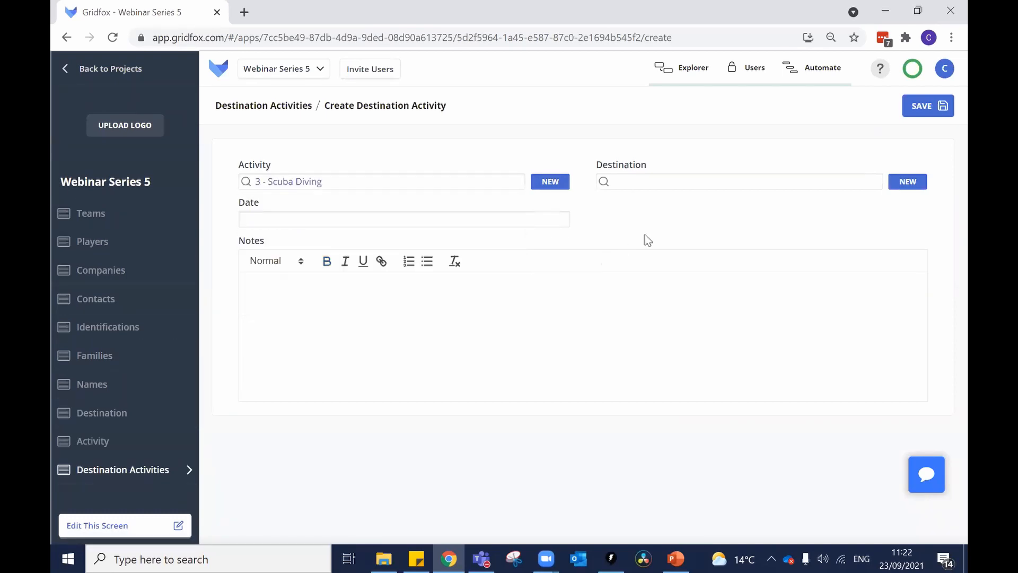
click(694, 183)
click(651, 284)
click(281, 220)
click(329, 355)
click(316, 327)
text(I got wet)
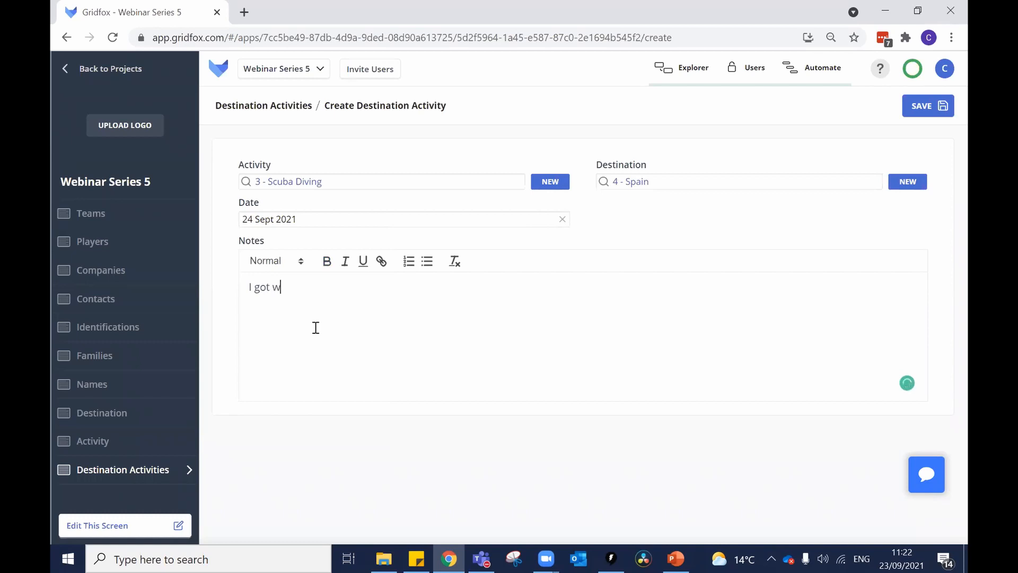
click(913, 106)
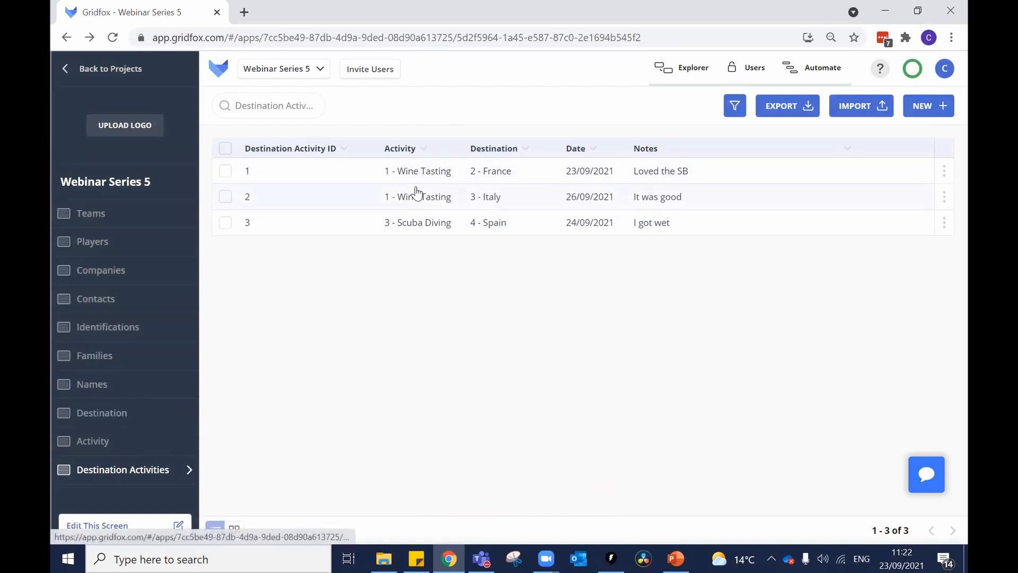
Step: Examine the linked activities on the Italy record in Destination and the relationships between all tables in the data model
click(110, 420)
click(285, 213)
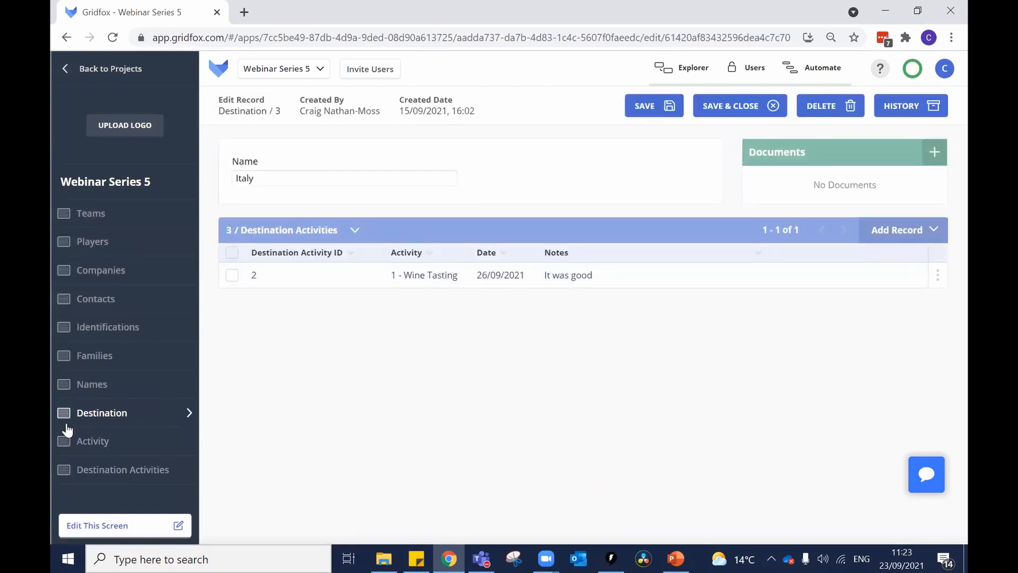
click(682, 72)
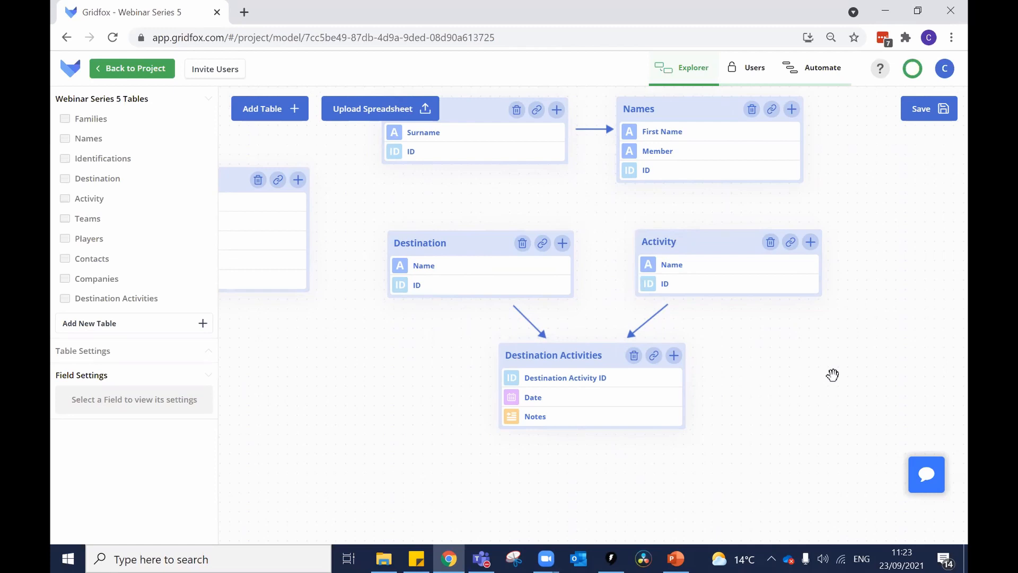
drag(685, 366, 669, 356)
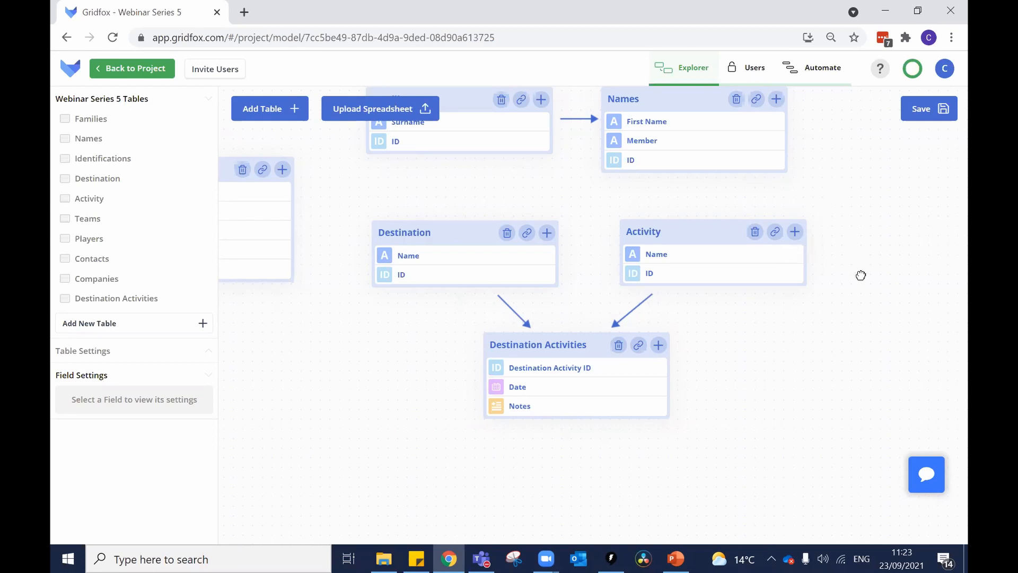
drag(861, 275, 874, 318)
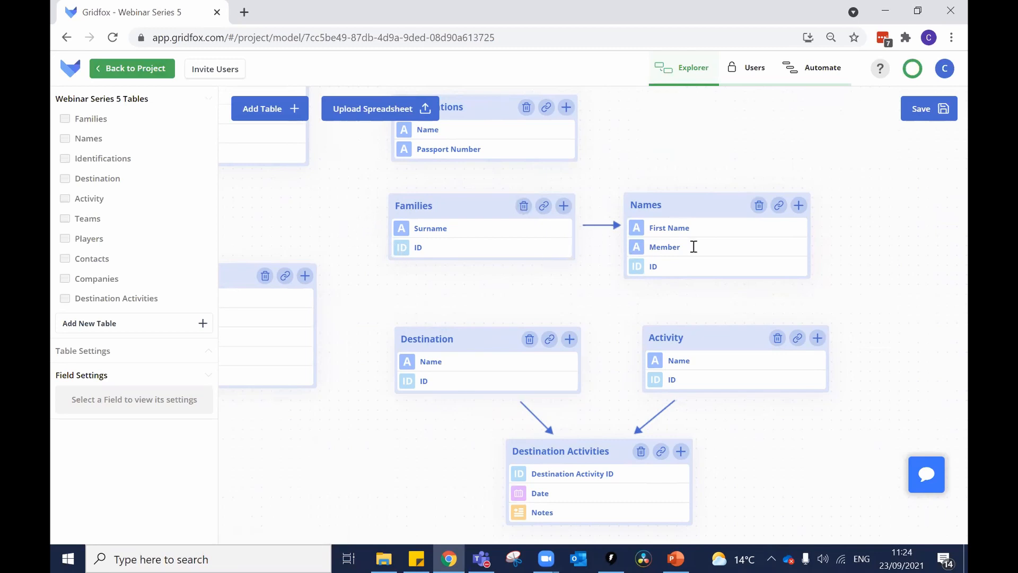
drag(452, 289, 481, 289)
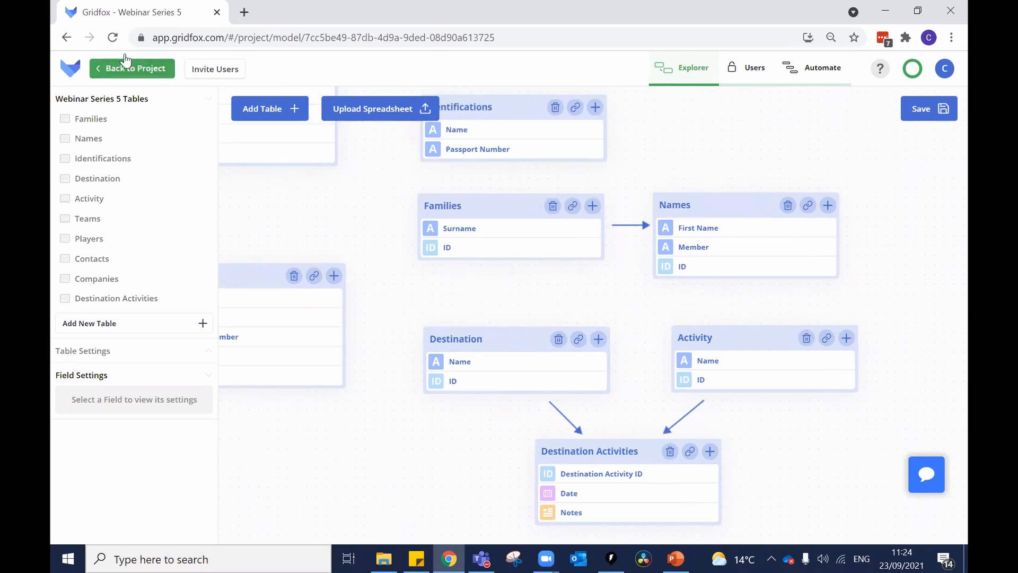
drag(603, 293, 593, 213)
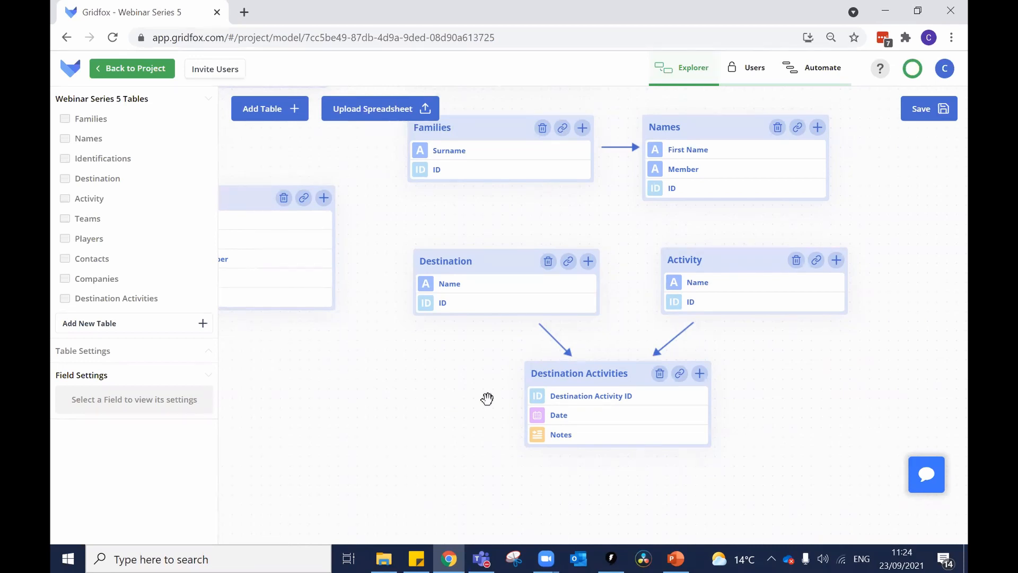
drag(430, 400, 512, 389)
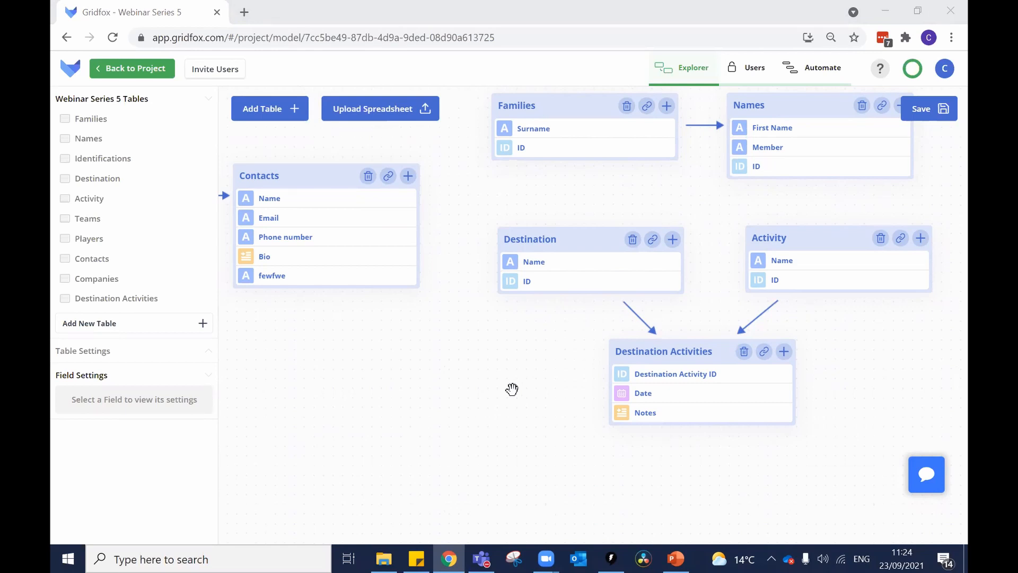
drag(415, 443, 554, 476)
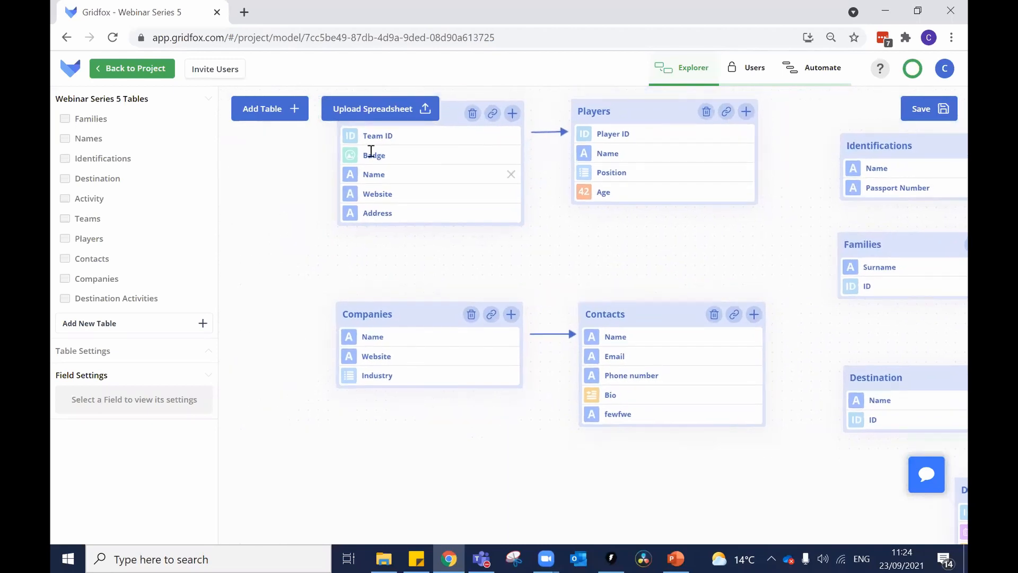
Step: Inspect the ID mask of the Team ID field and how the IDs are formatted in the Teams records
click(364, 136)
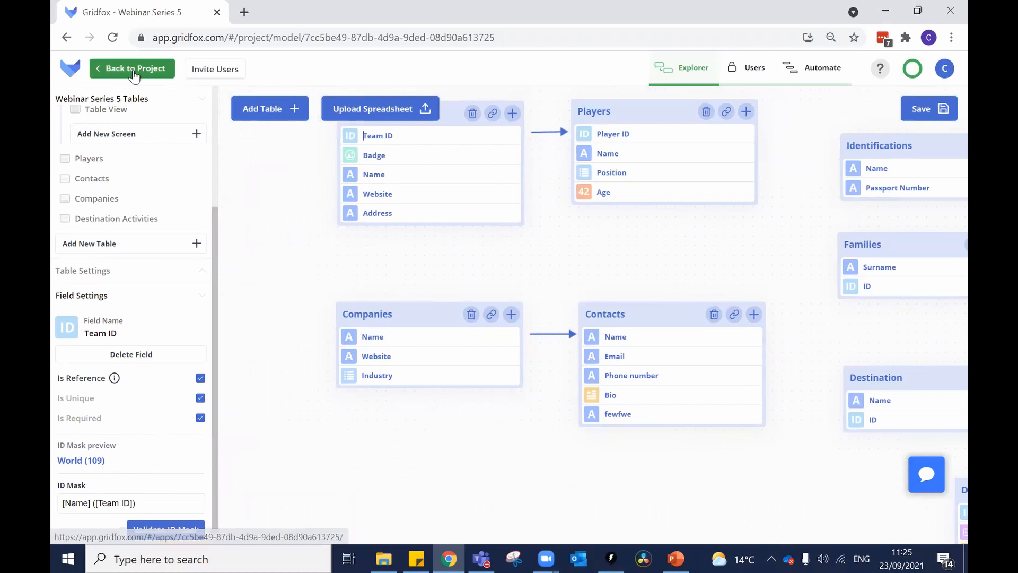
click(98, 68)
click(605, 343)
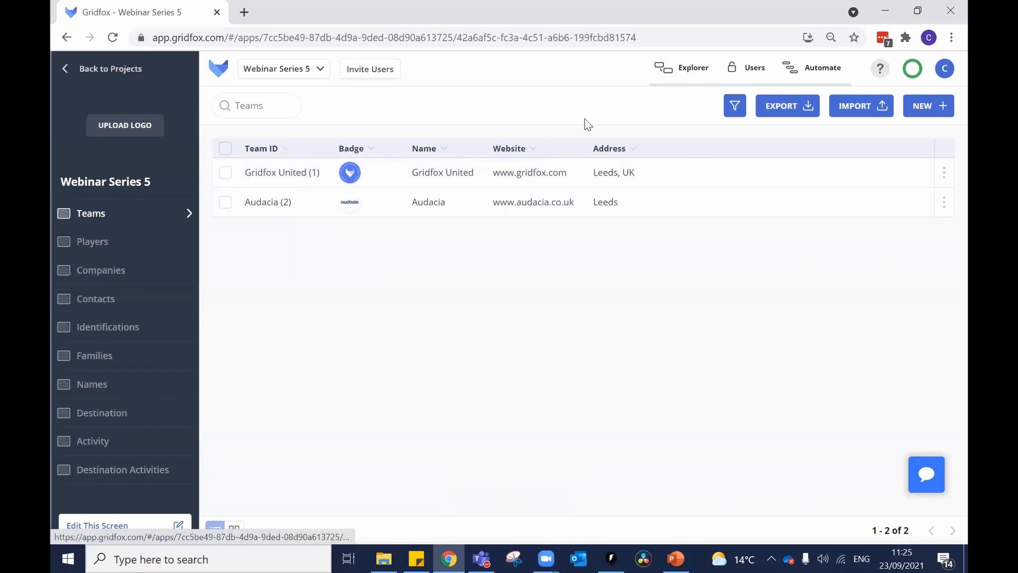
Step: Set the Team ID field's ID mask to "[Name] **&&** [Team ID]", validate and save it, and check the Teams records
click(674, 70)
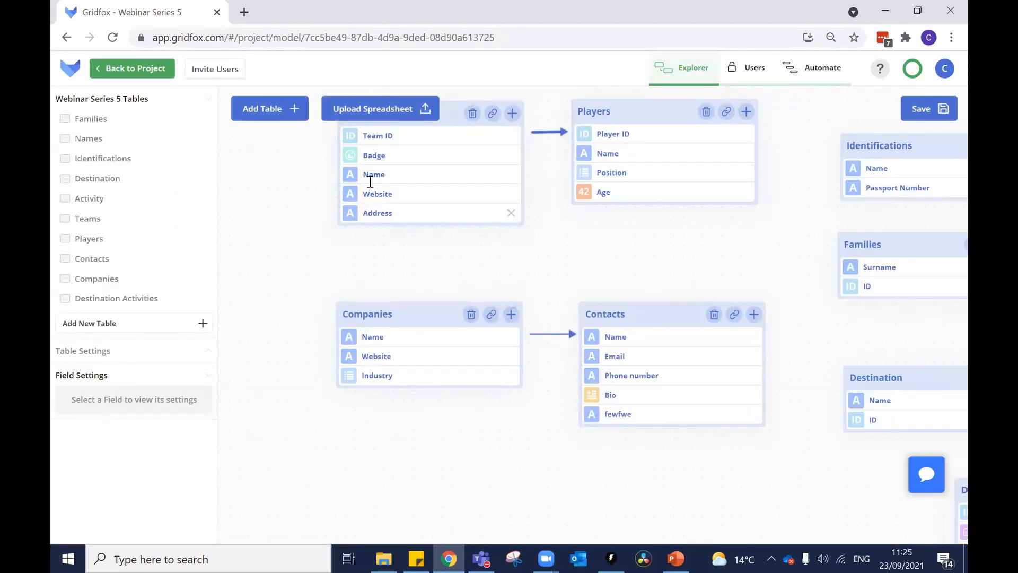
click(373, 137)
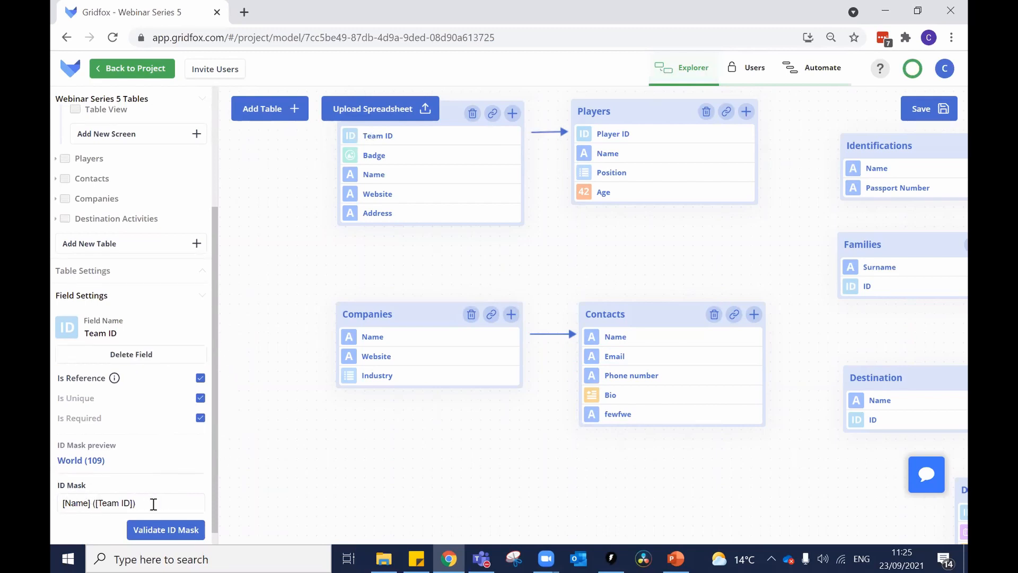
click(96, 503)
key(BackSpace)
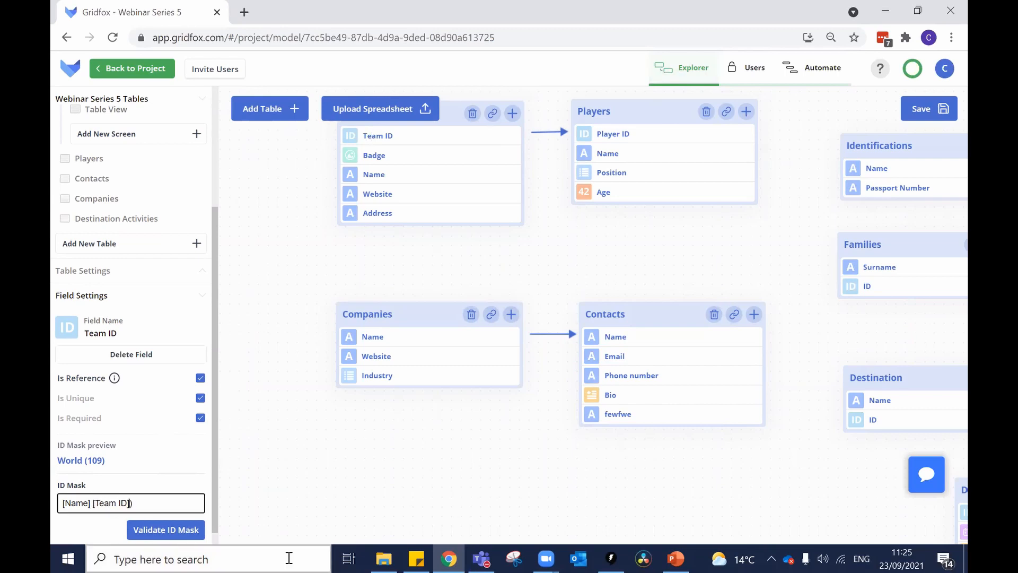
click(93, 503)
mouse_move(542, 556)
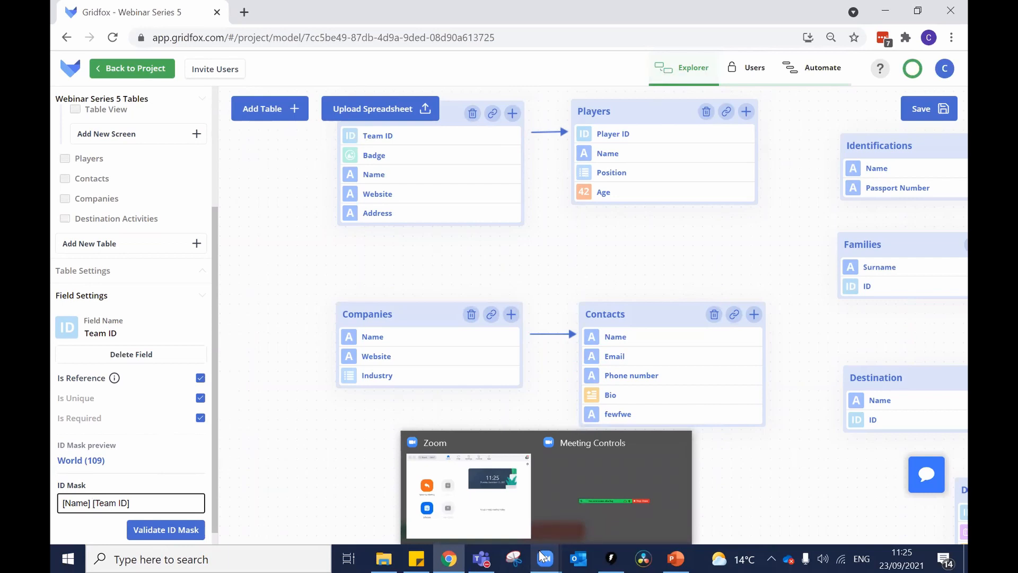
text(**&**)
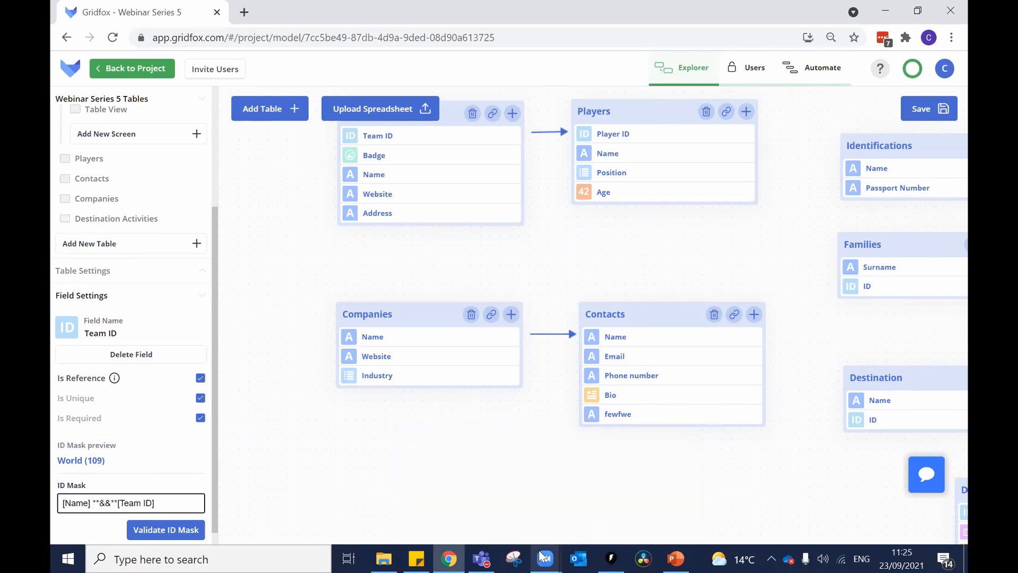
click(180, 532)
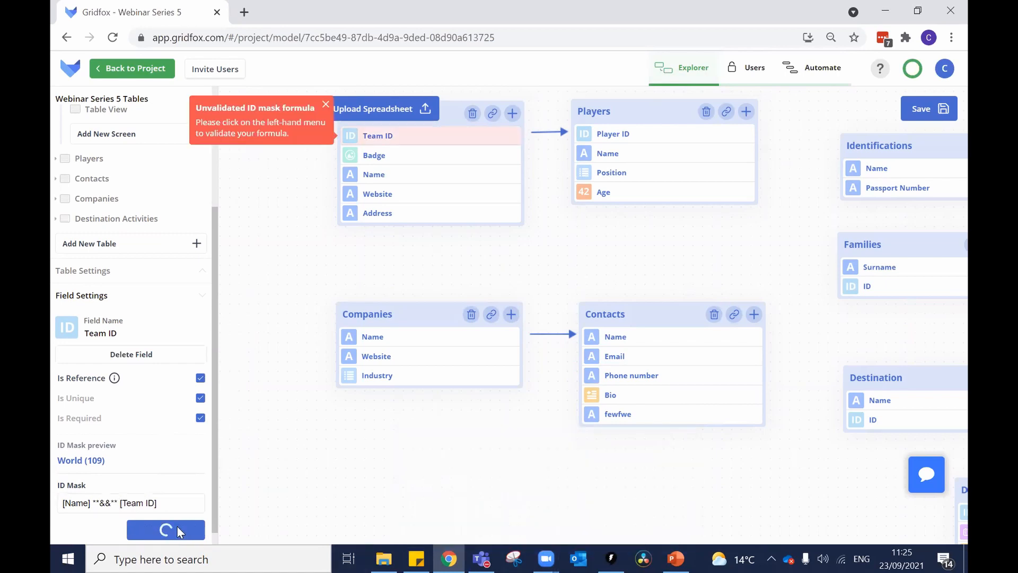
click(325, 104)
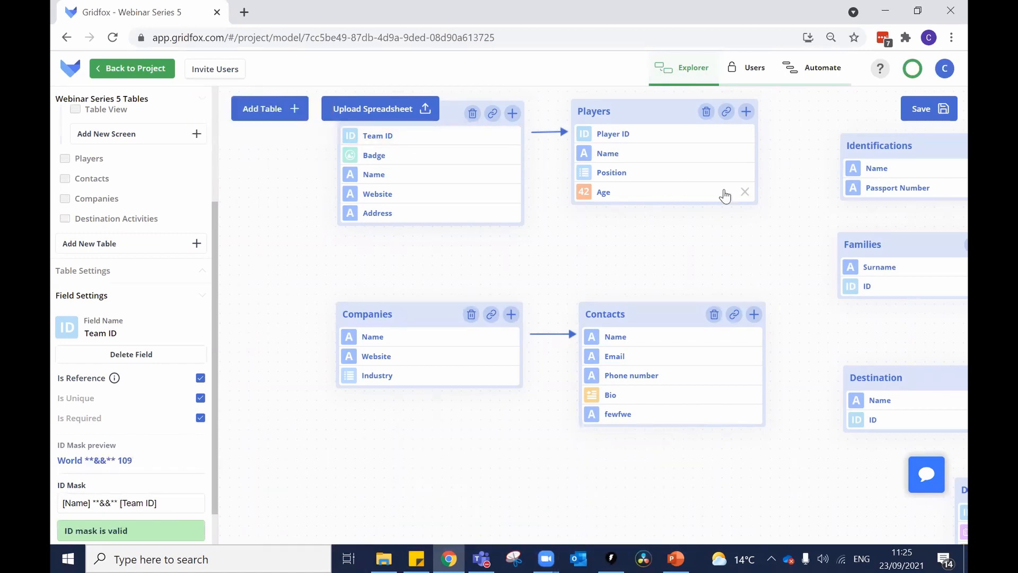
click(913, 112)
click(131, 72)
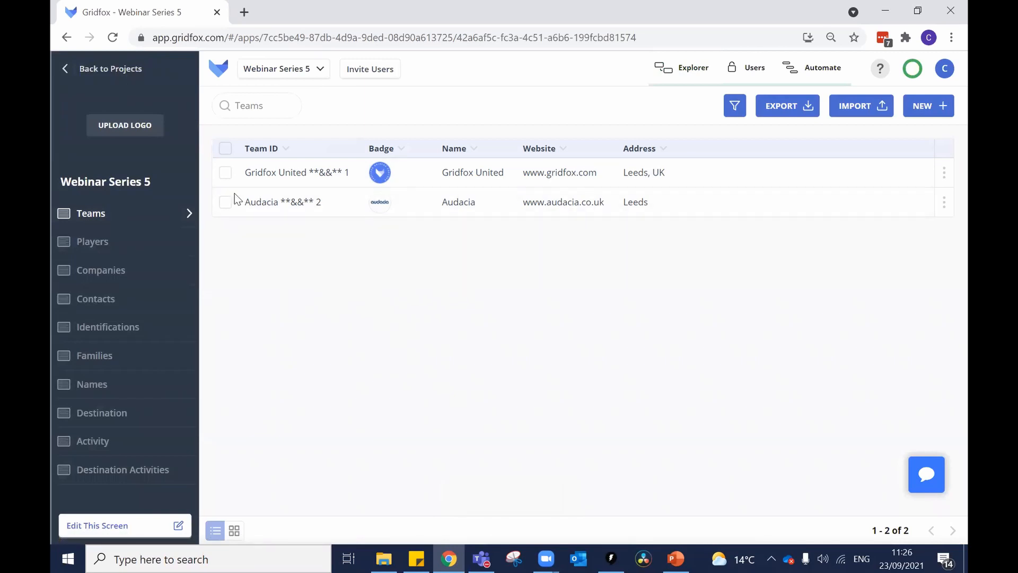
Step: Inspect the Name field's settings in the Companies table and the ID mask of the Name field in Contacts
click(674, 69)
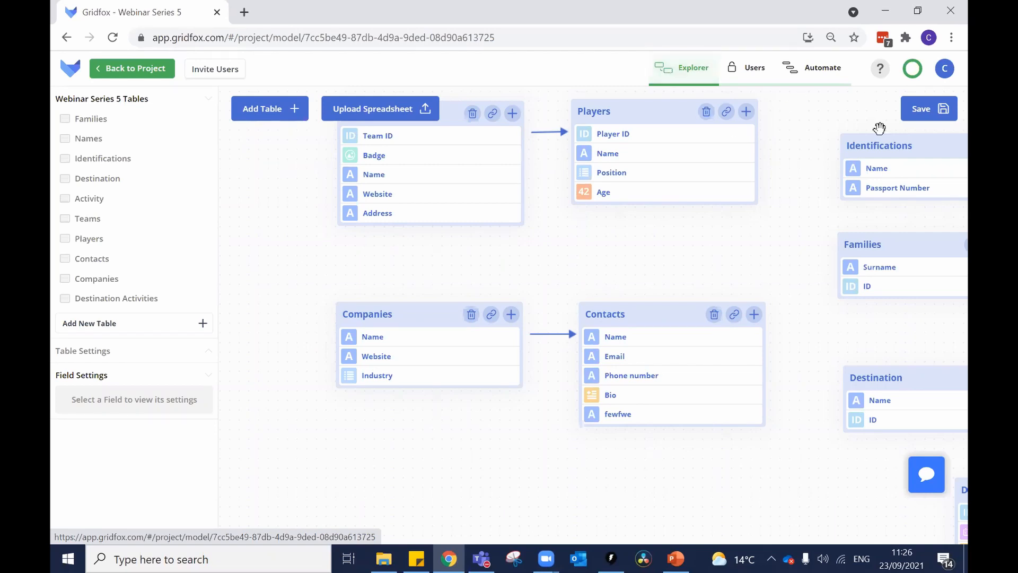
drag(727, 260, 709, 246)
drag(503, 250, 556, 268)
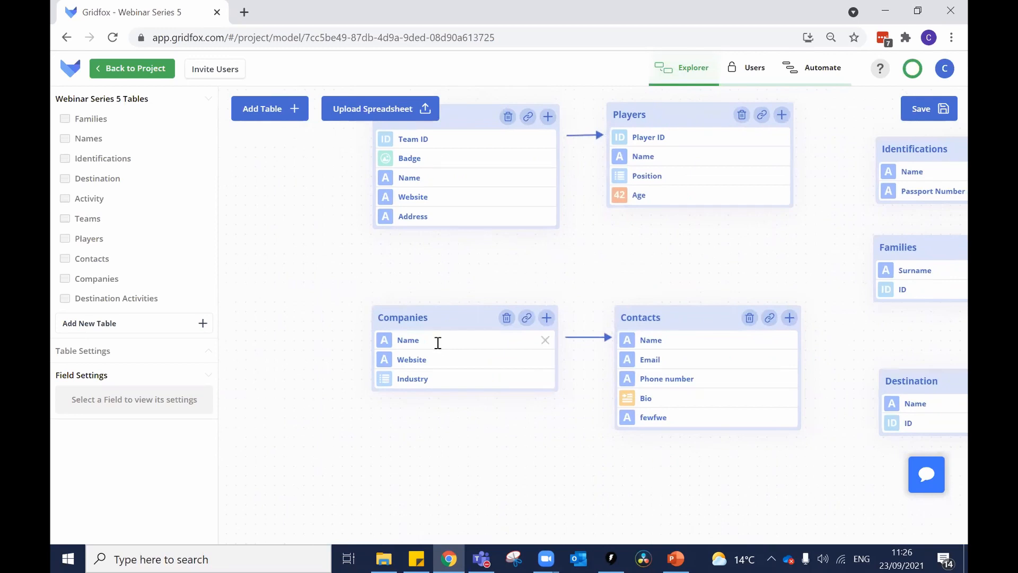
click(437, 342)
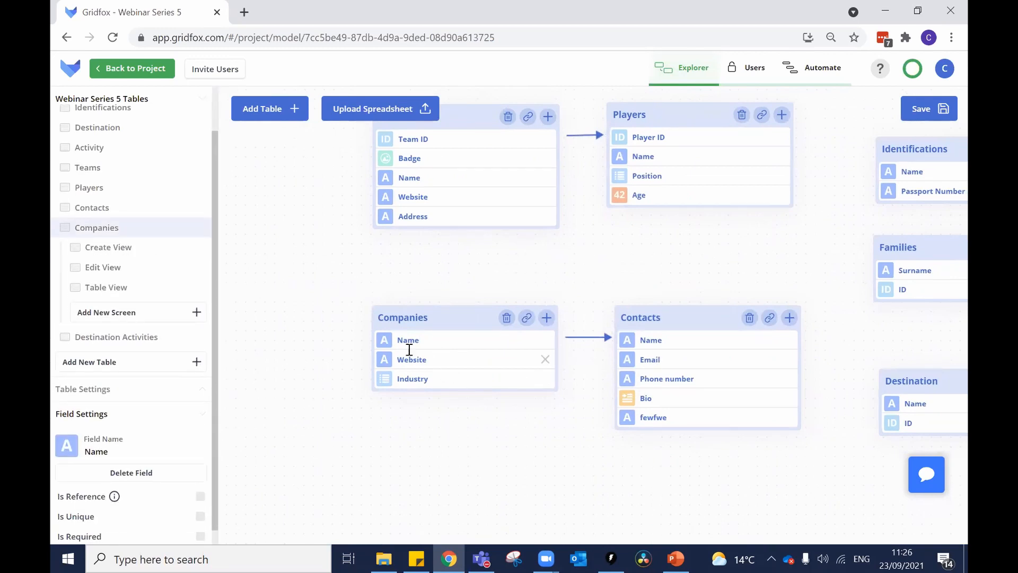
click(653, 340)
scroll(164, 389, down, 1)
key(ctrl)
key(ctrl)
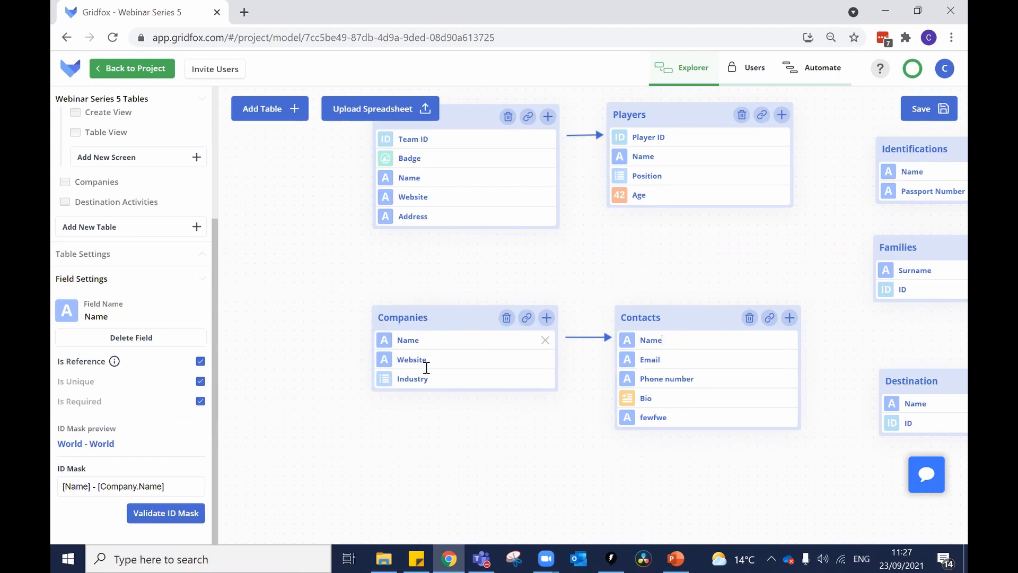
drag(487, 474, 457, 463)
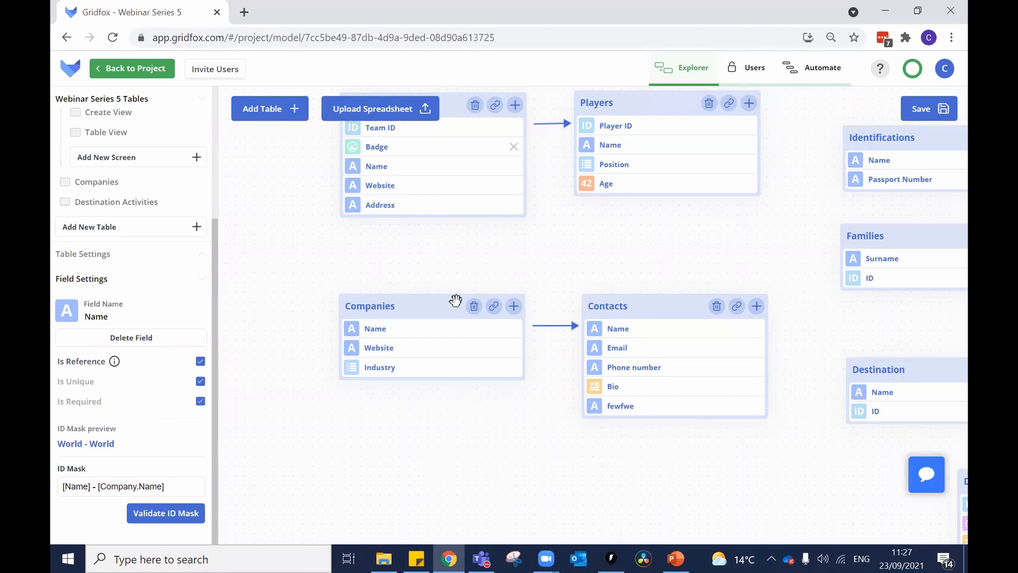
Step: Review the Teams records and the relationships around the Destination Activities join table in the data model
click(144, 69)
click(595, 345)
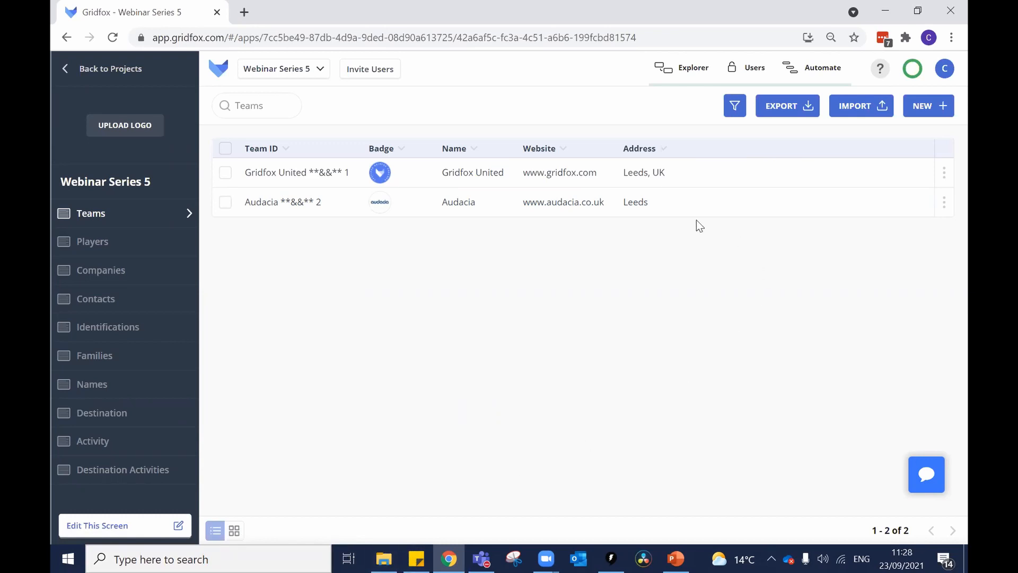
click(700, 71)
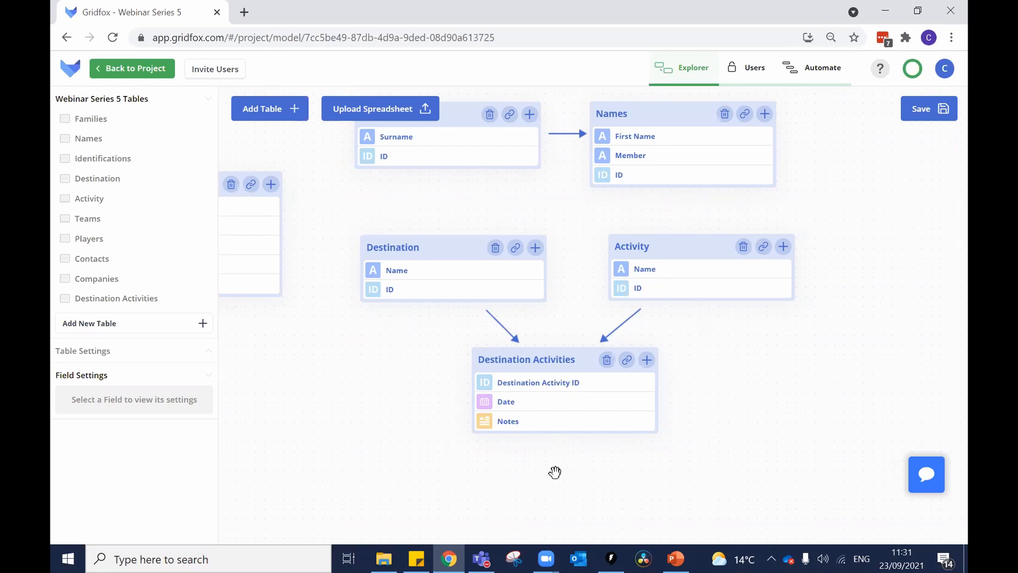
Step: Switch to the PowerPoint webinar deck and start the slide show from slide 4, with the trial and 1-1 session links
click(676, 558)
click(136, 314)
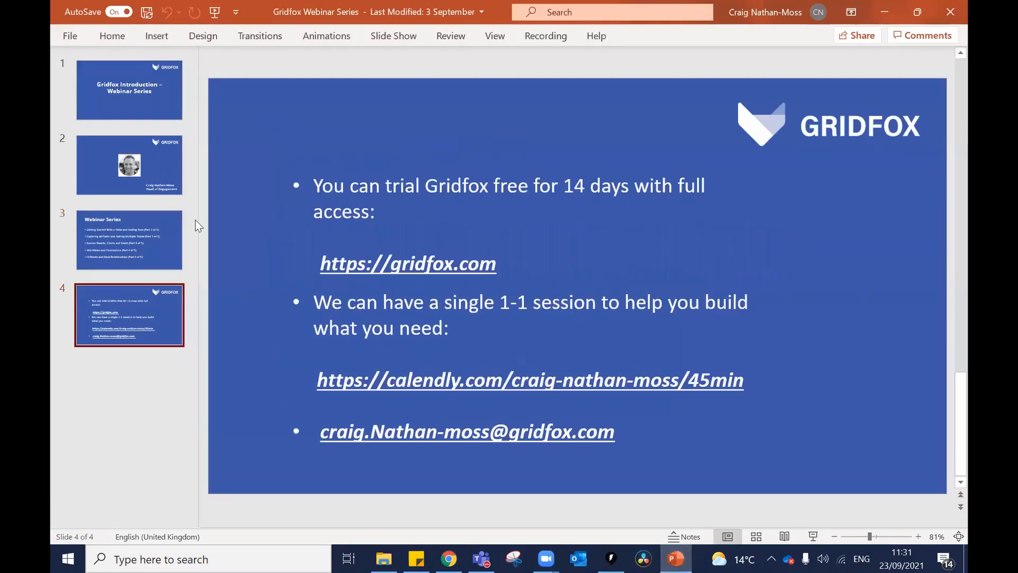
click(378, 37)
click(134, 70)
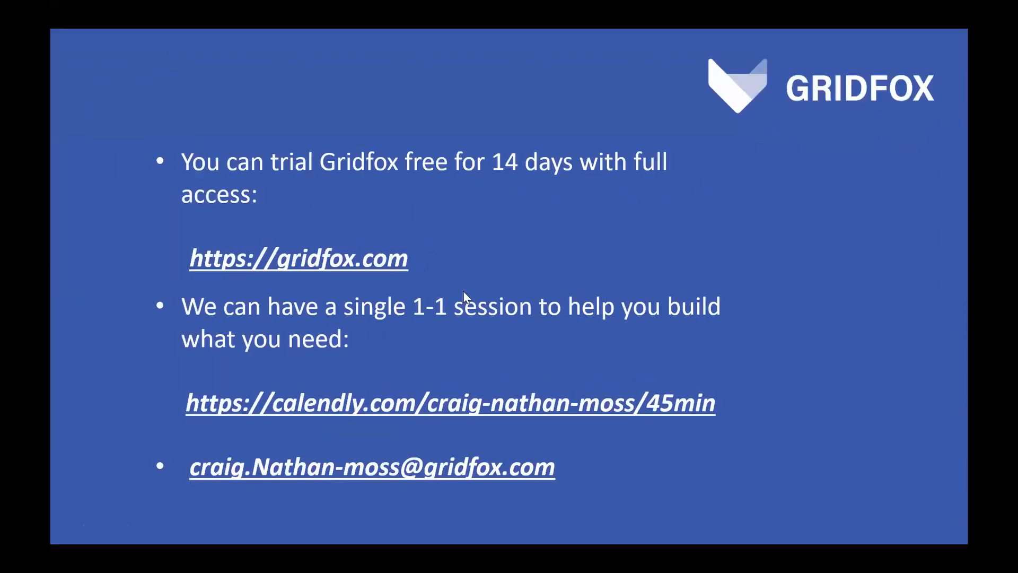